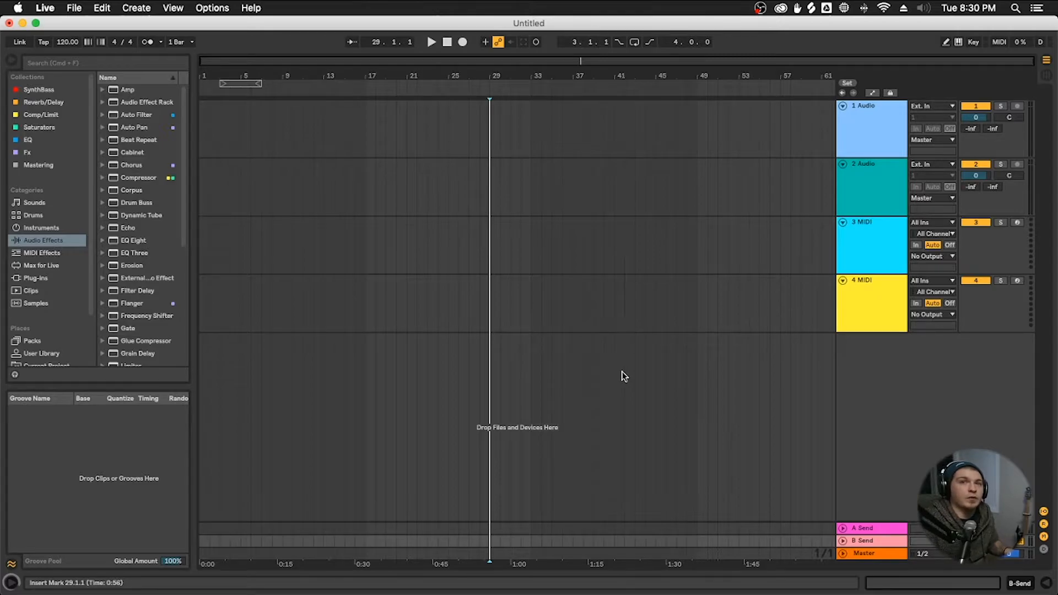
- Select the 1 Audio track and compare Arrangement View with Session View, ending in Session View
left_click(858, 143)
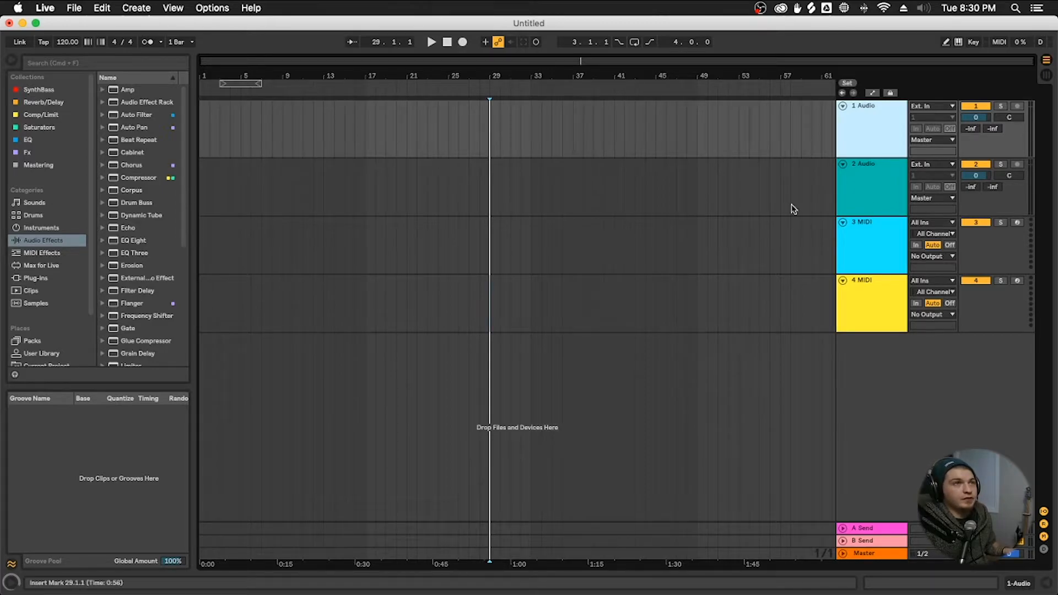
key("Tab")
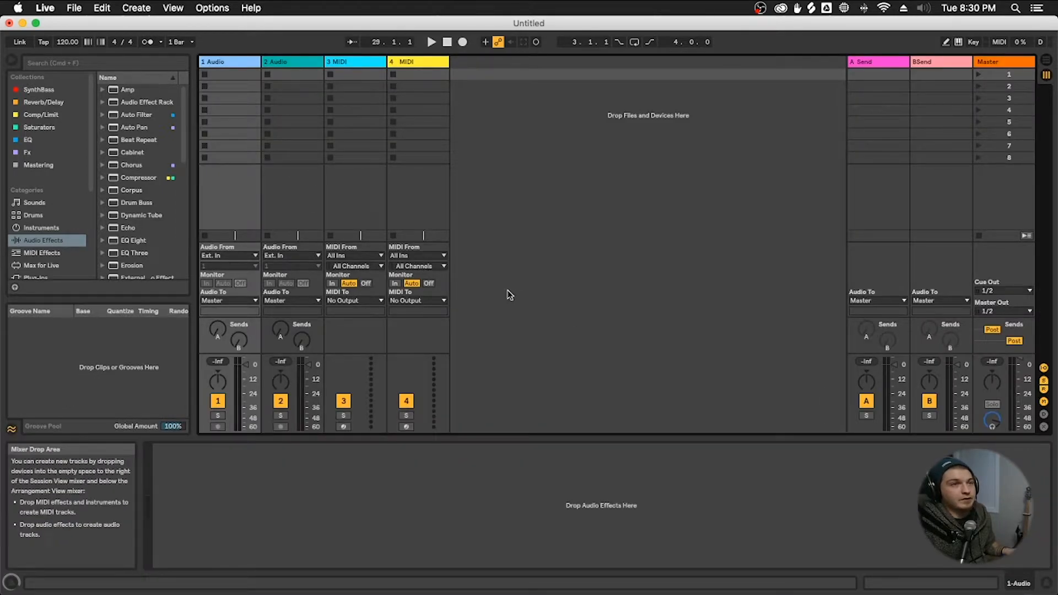
key("Tab")
key("Tab")
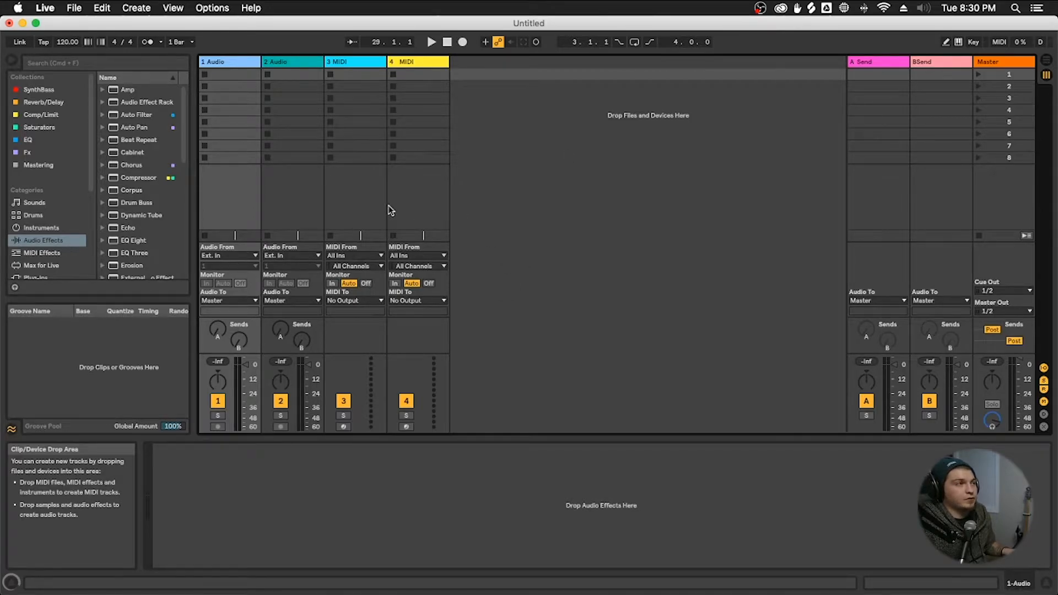
key("Tab")
key("Tab")
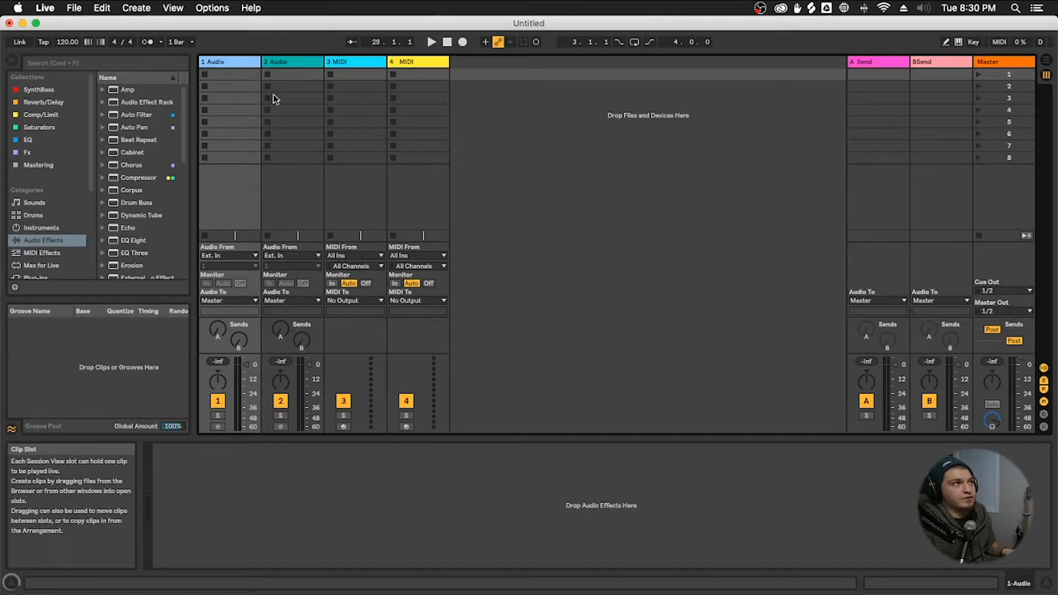
- Look over the first-row clip slots of the audio and MIDI tracks, finishing on the 3 MIDI track
left_click(271, 73)
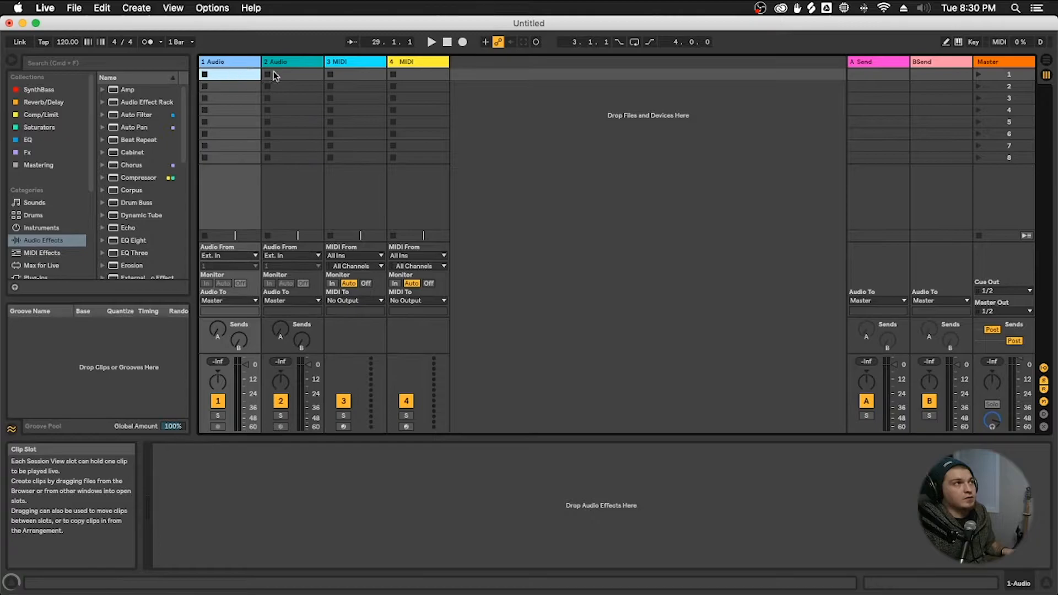
left_click(359, 73)
left_click(426, 77)
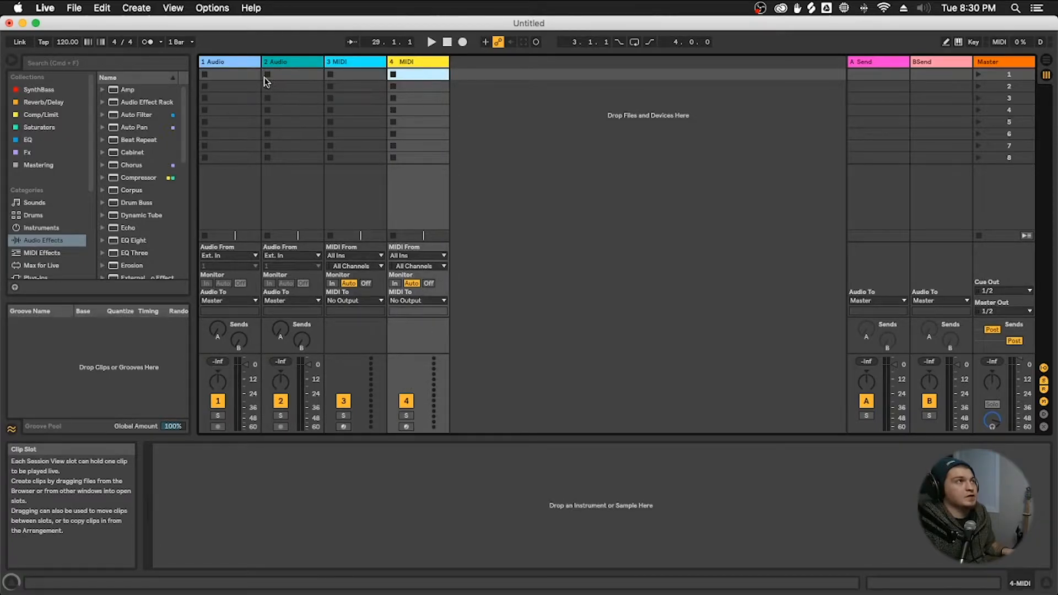
left_click(241, 77)
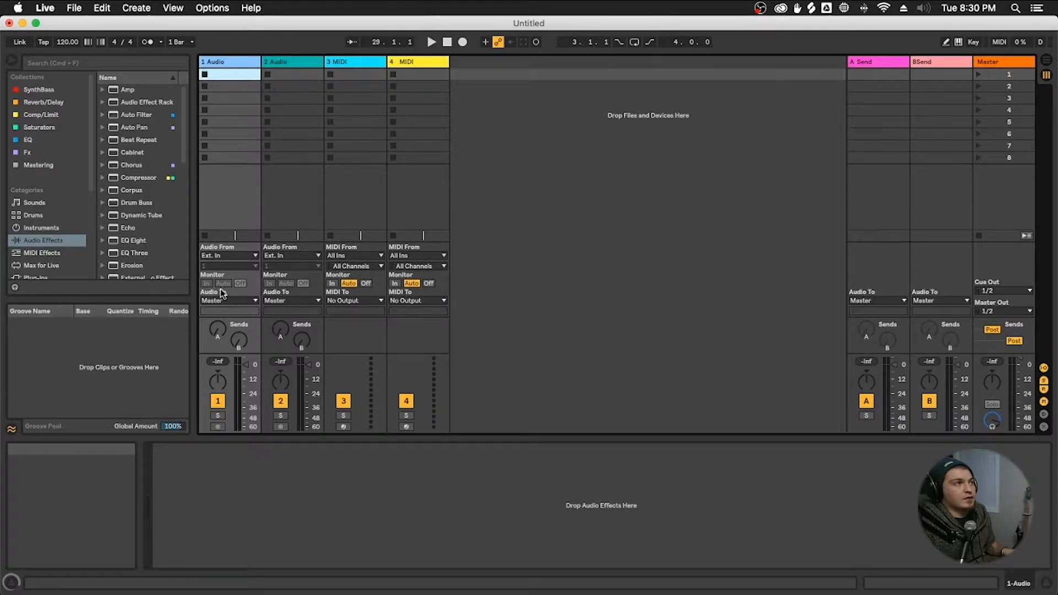
left_click(337, 64)
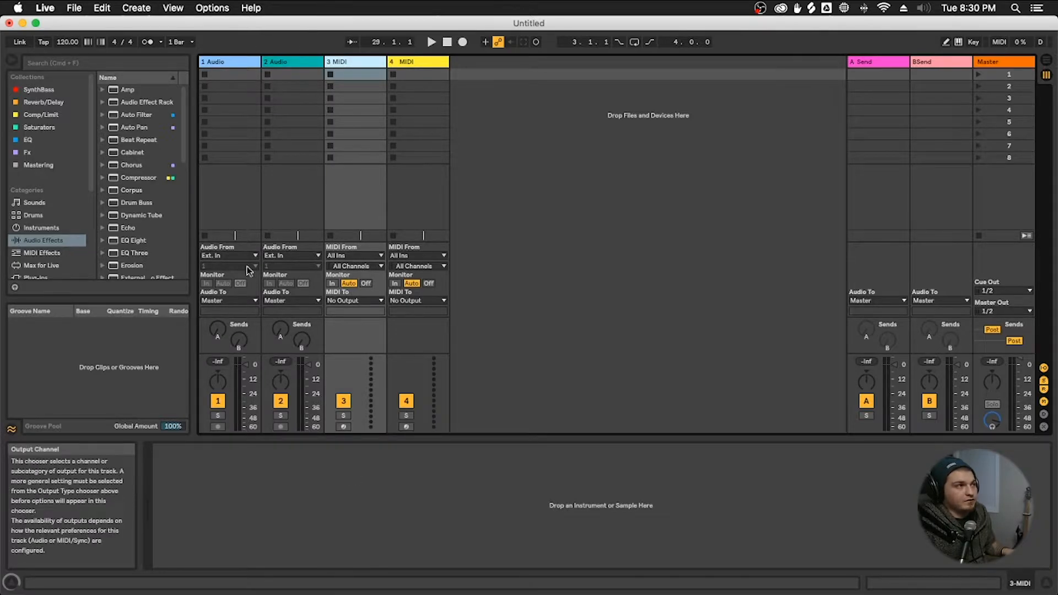
- Examine the Audio From input choices of the 1 Audio track
left_click_drag(220, 334, 220, 320)
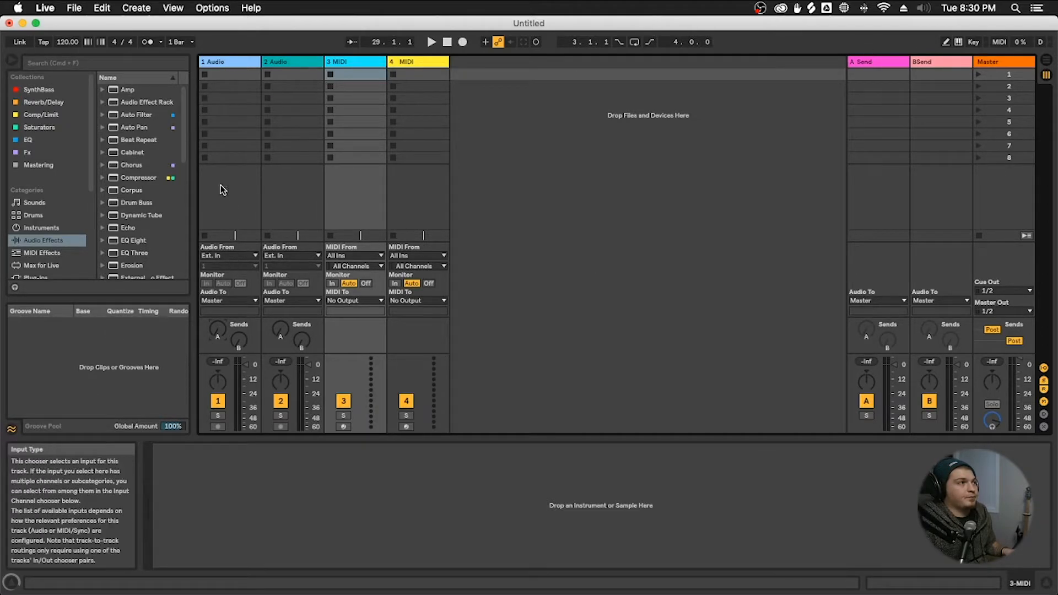
left_click(227, 256)
left_click(239, 258)
left_click(240, 258)
left_click(237, 253)
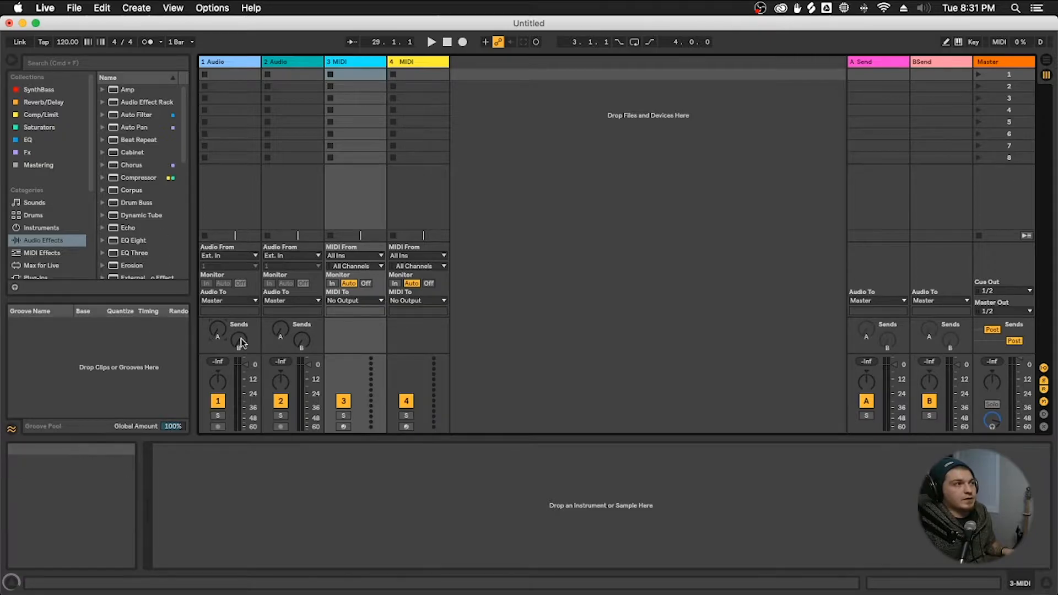
- Try the 1 Audio track's send A at about -18 dB, turn it back down, and raise the track volume to about 1.0 dB
left_click_drag(217, 329, 217, 348)
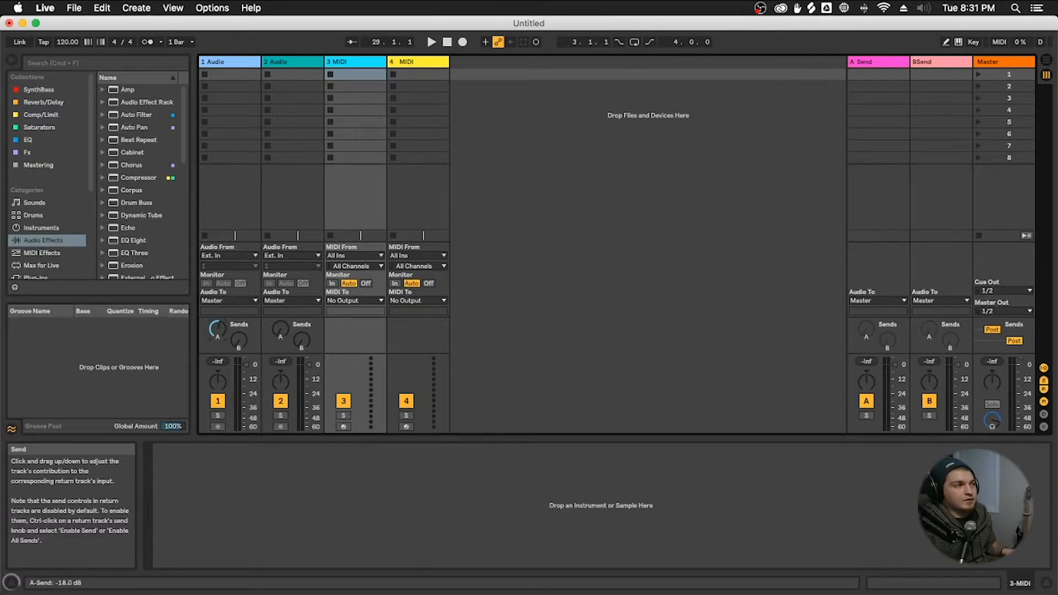
left_click_drag(217, 329, 217, 353)
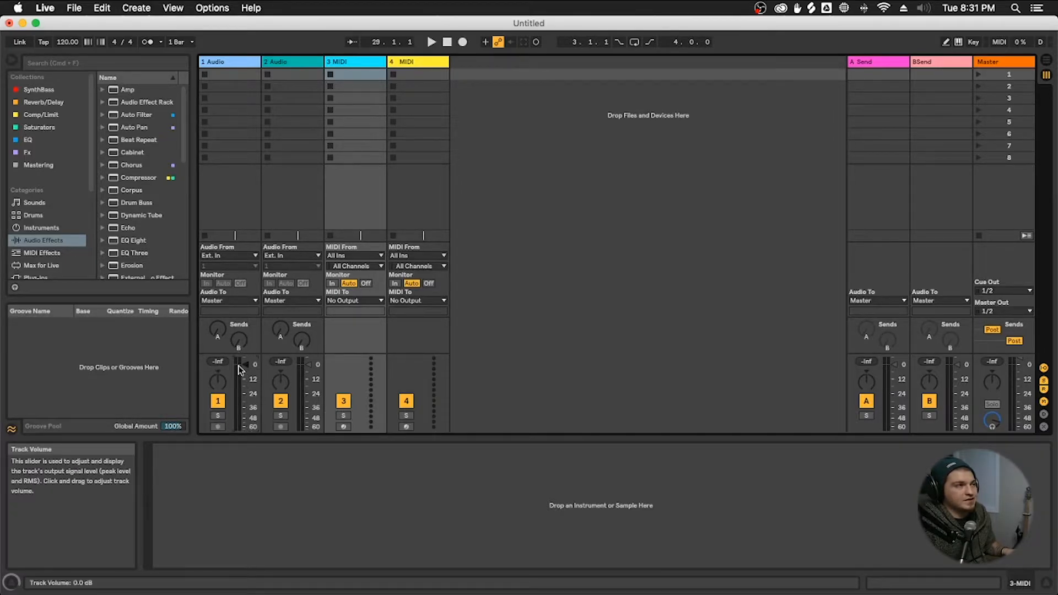
left_click_drag(245, 364, 245, 361)
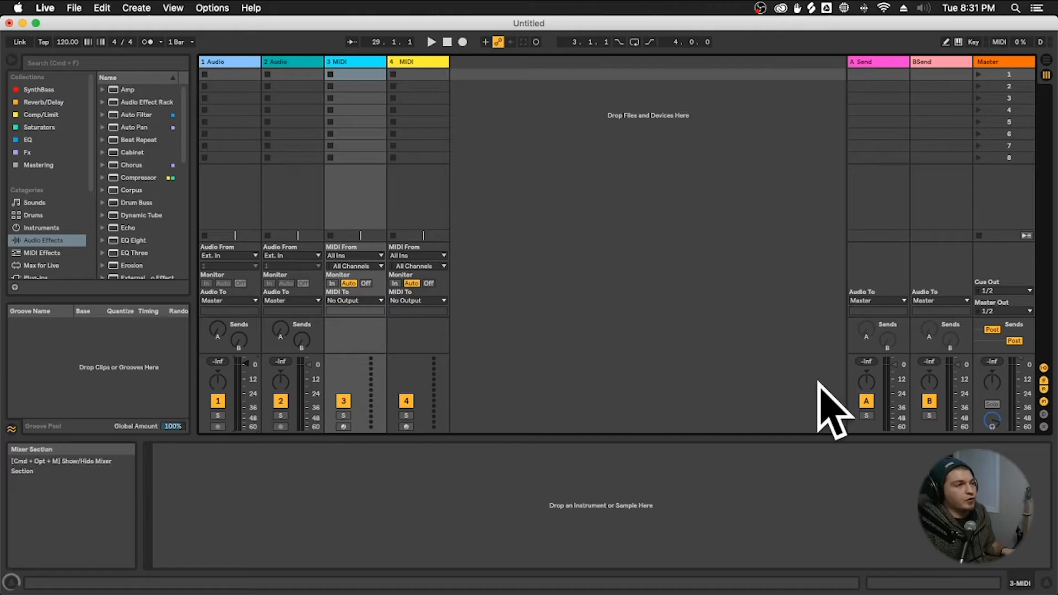
- Solo the 1 Audio track and unsolo it to try out the solo switch
left_click(219, 417)
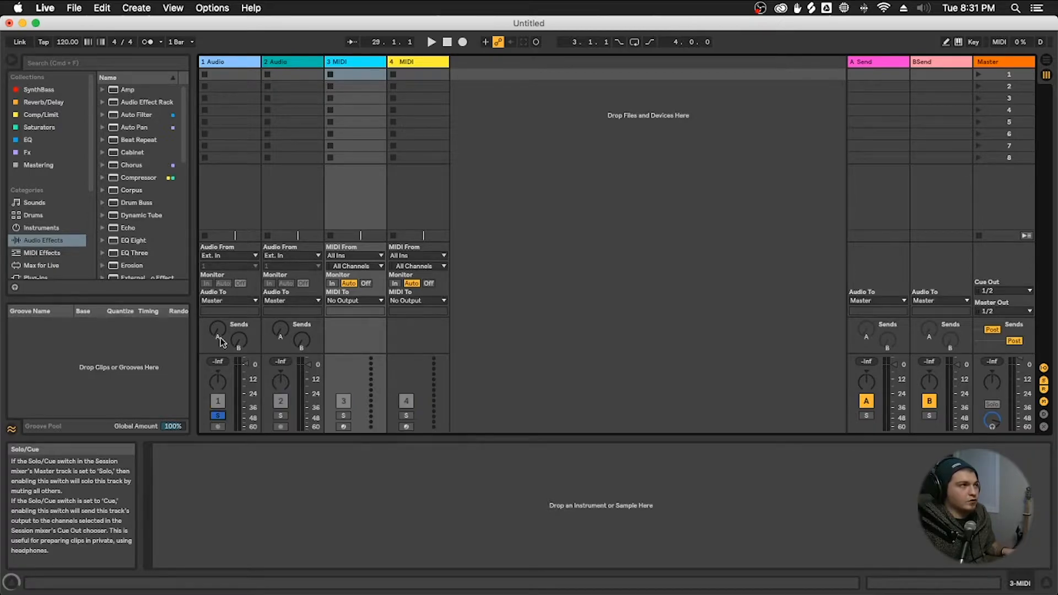
left_click(217, 415)
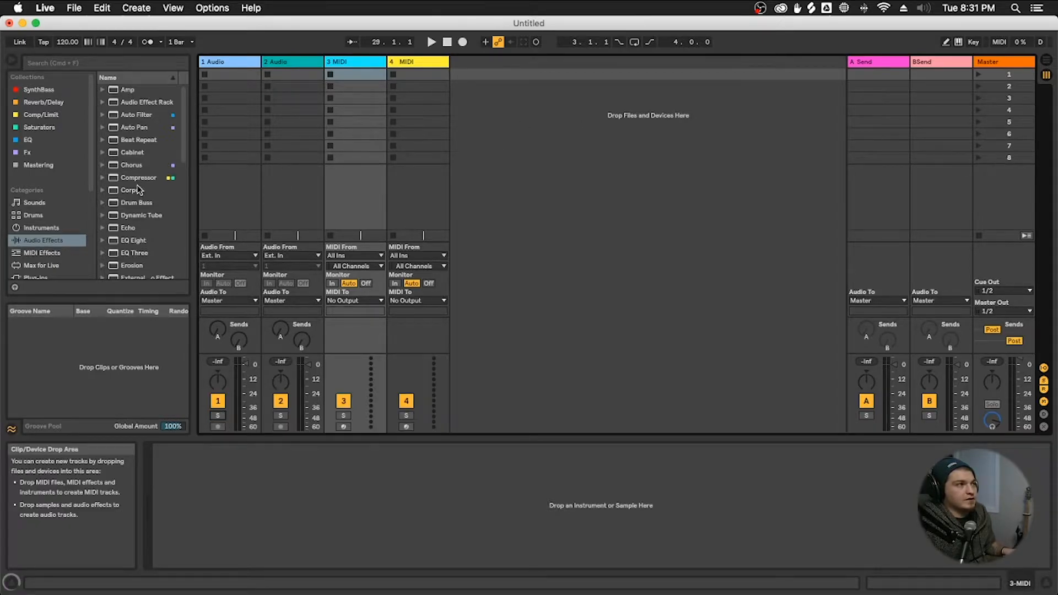
left_click(218, 416)
left_click(218, 417)
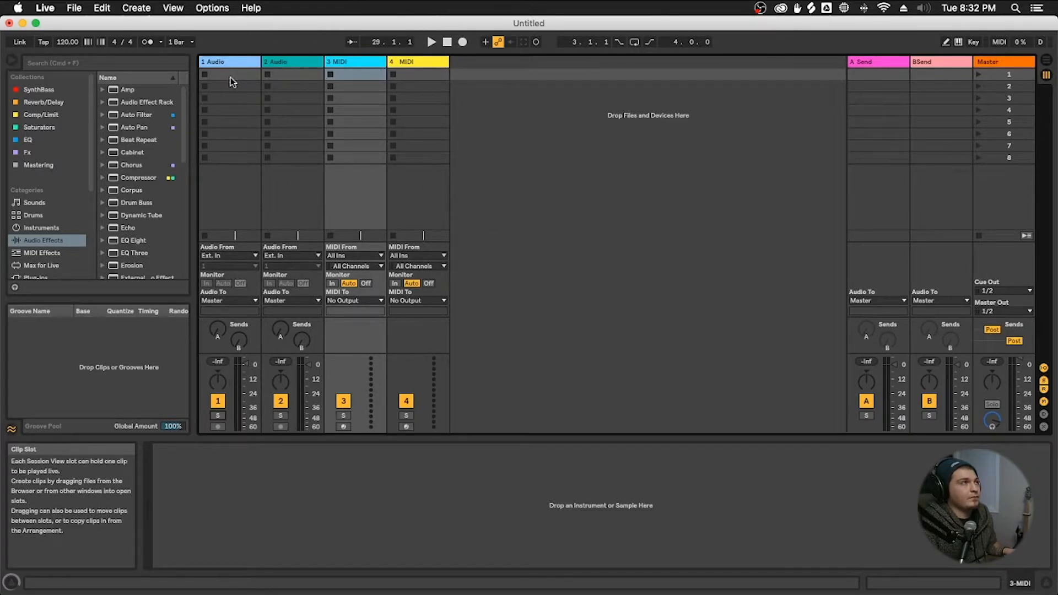
- Examine the project tempo, the time signature and the metronome's count-in, sound and rhythm settings
left_click(73, 44)
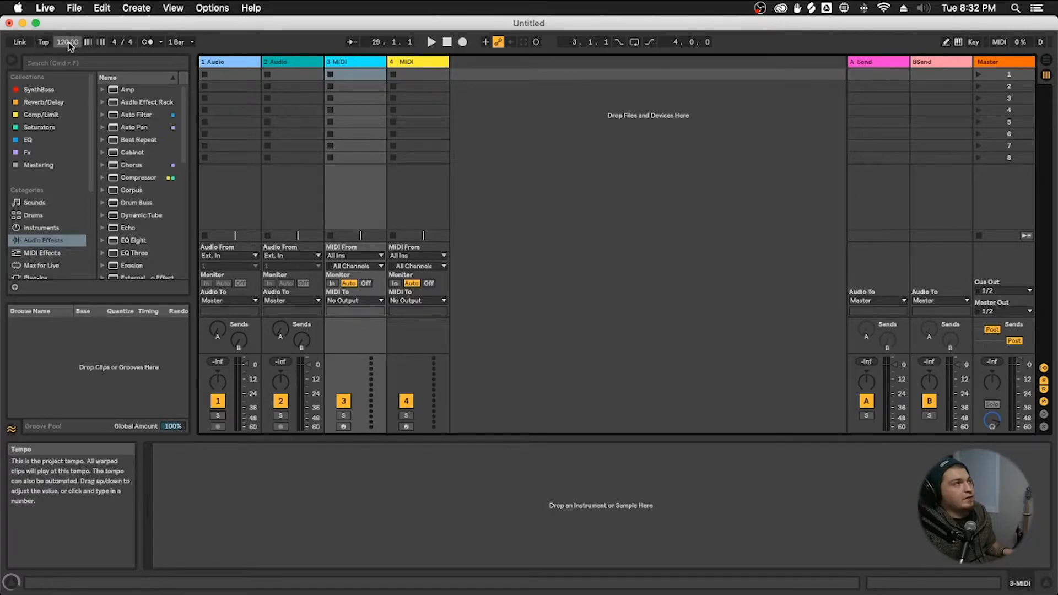
left_click(130, 42)
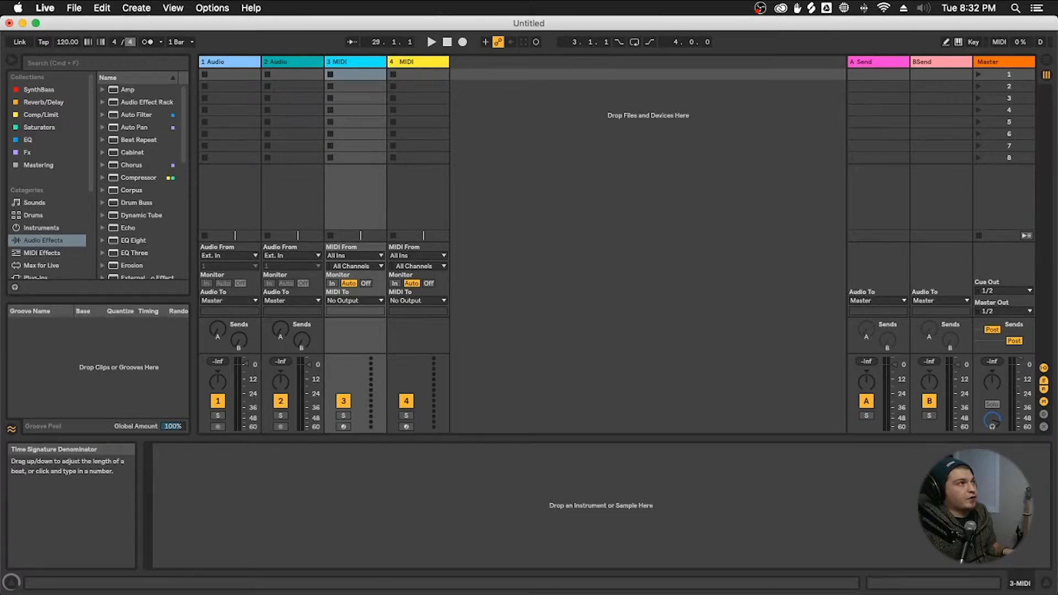
left_click(115, 42)
left_click(127, 45)
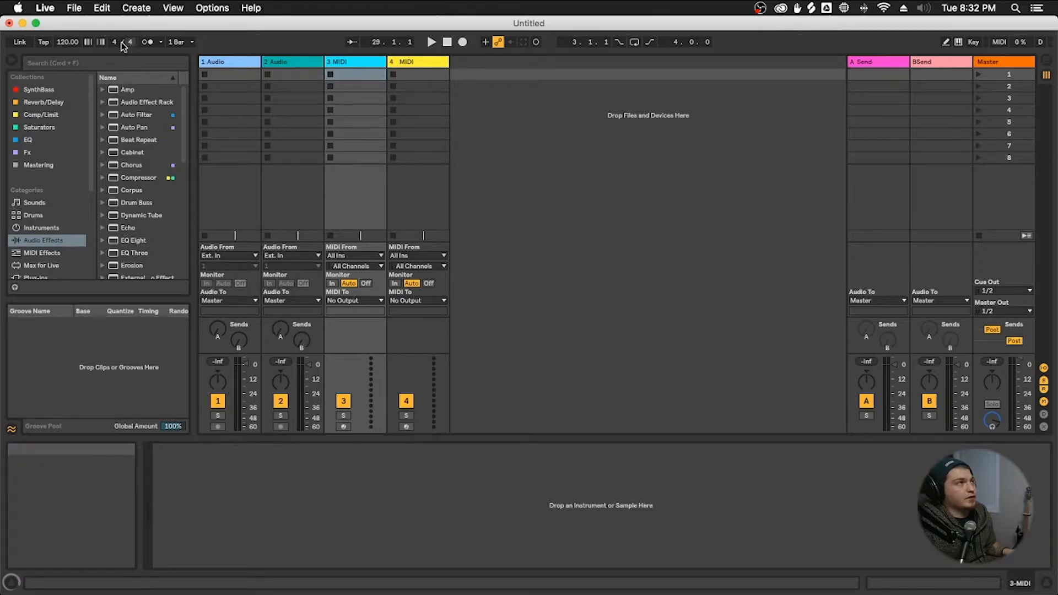
left_click(160, 42)
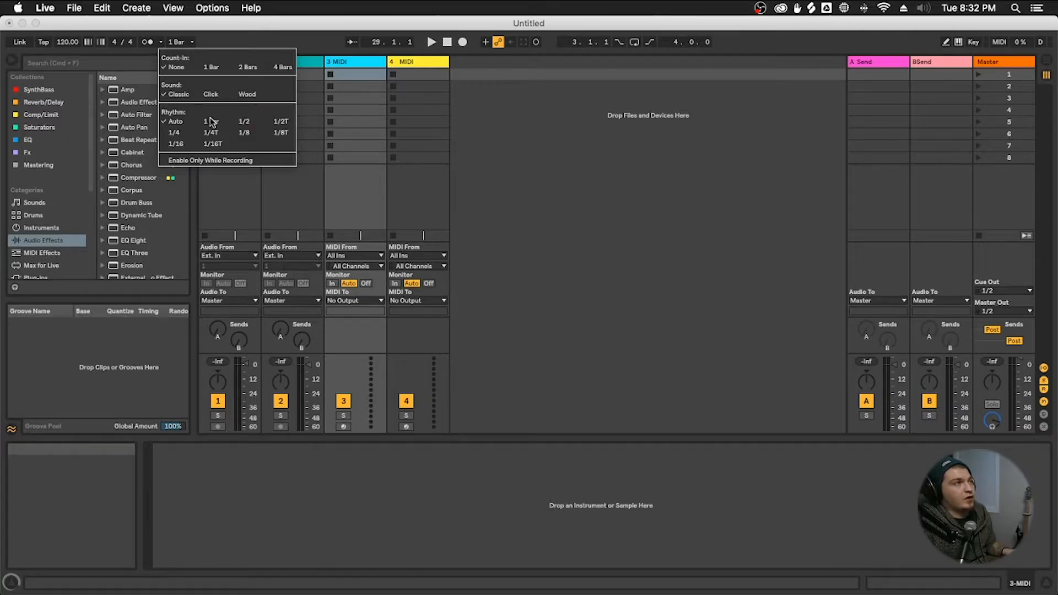
left_click(163, 45)
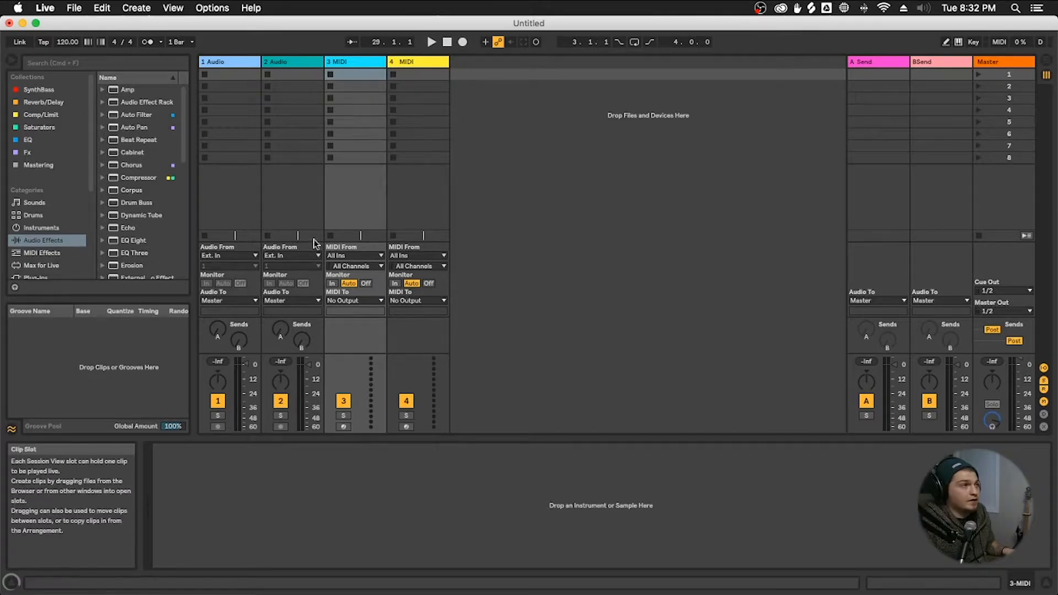
- Switch to Arrangement View and select each of the four tracks in turn, ending on 1 Audio
key("Tab")
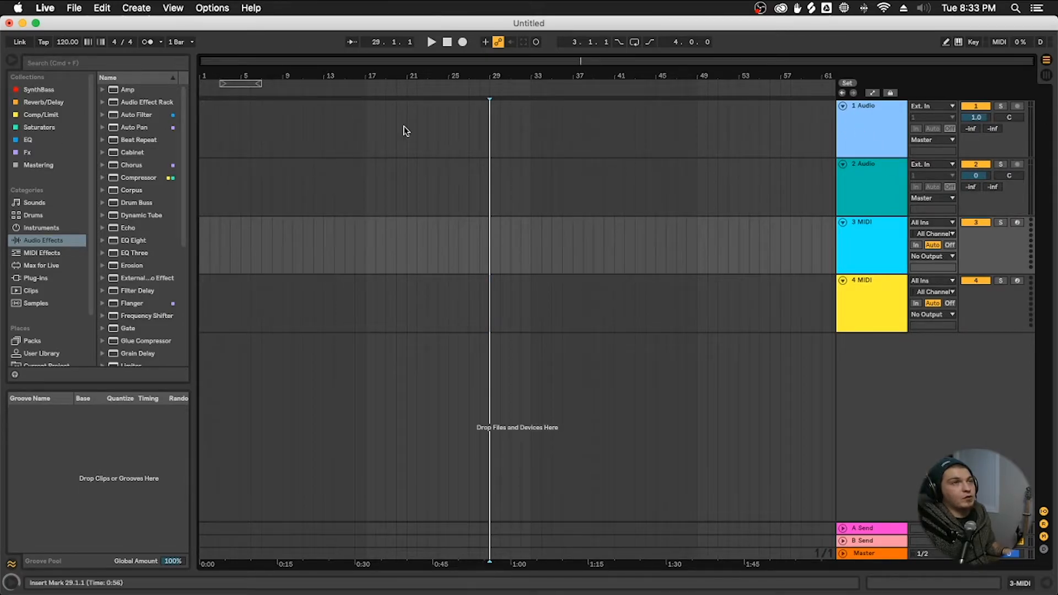
left_click(884, 149)
left_click(887, 196)
left_click(885, 227)
left_click(880, 306)
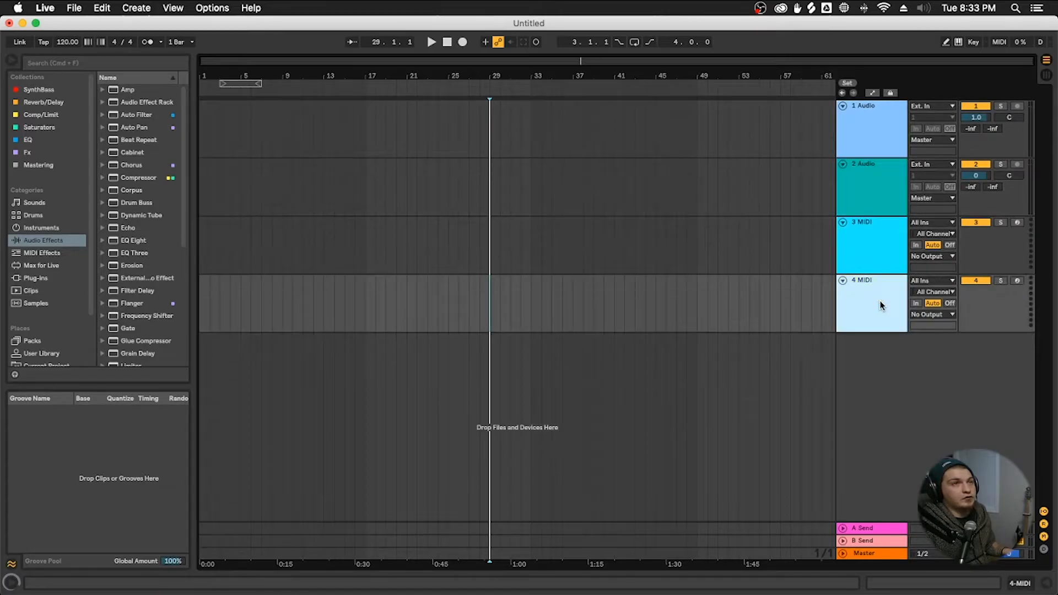
left_click(876, 155)
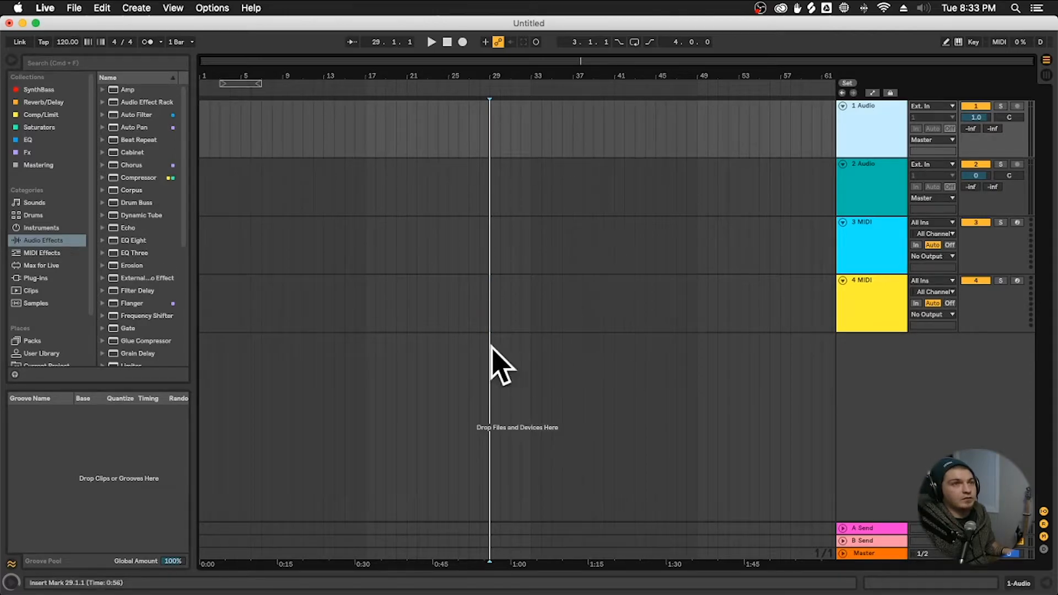
- Reset the 1 Audio track's volume to 0 dB and briefly toggle its solo on and off
double_click(976, 117)
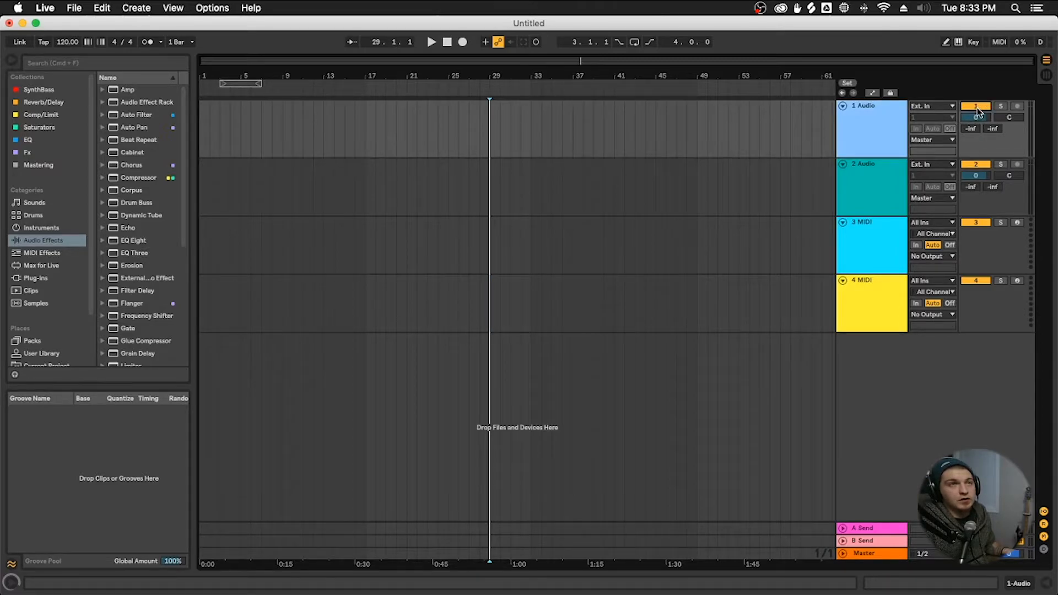
left_click(1001, 108)
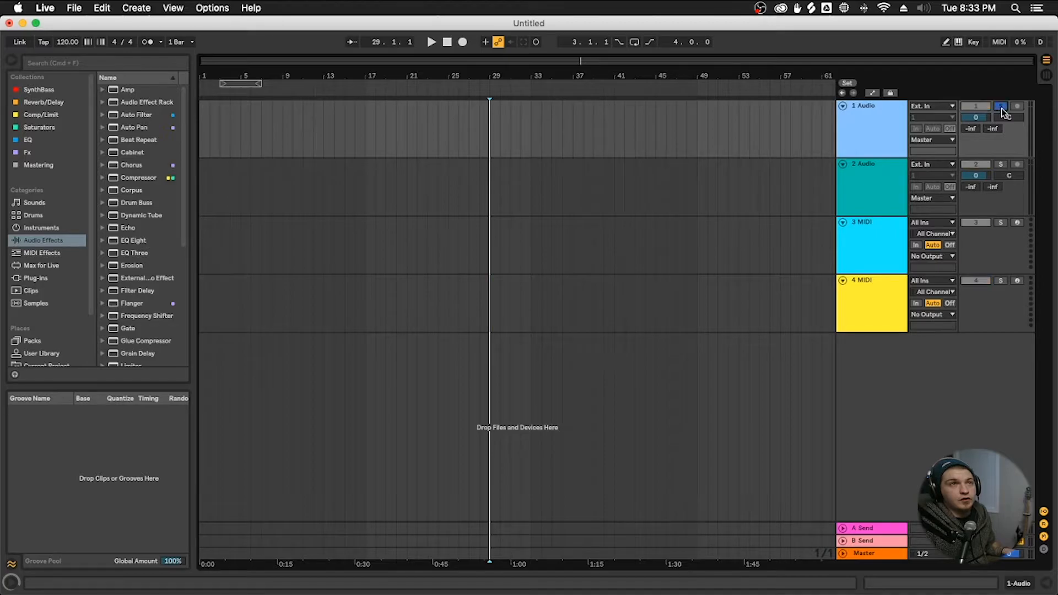
left_click(1003, 108)
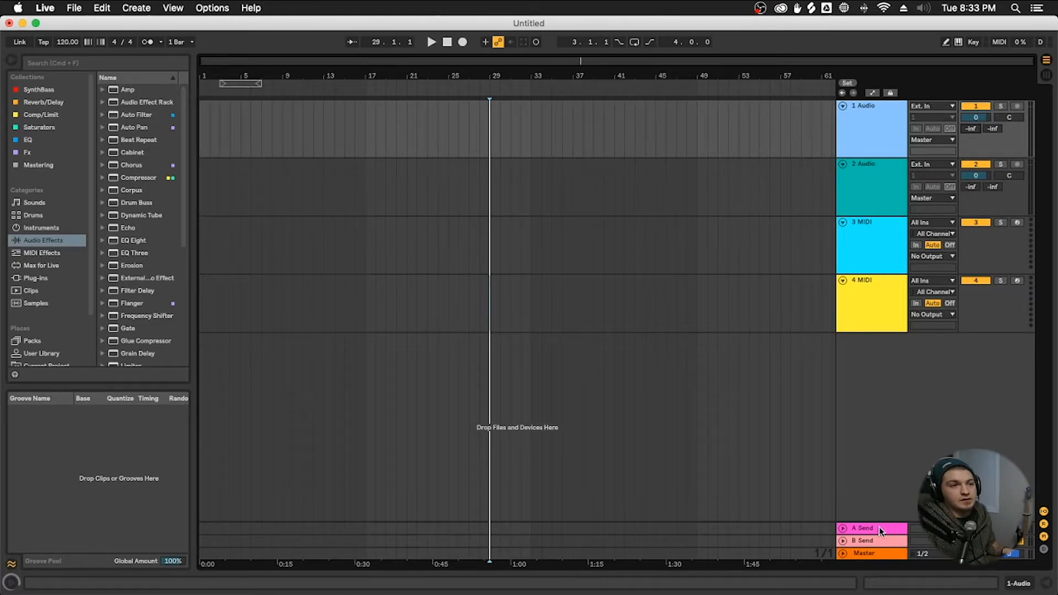
- Unfold the A Send return track to try the 1 Audio track's send A level, and fold it back
left_click(874, 541)
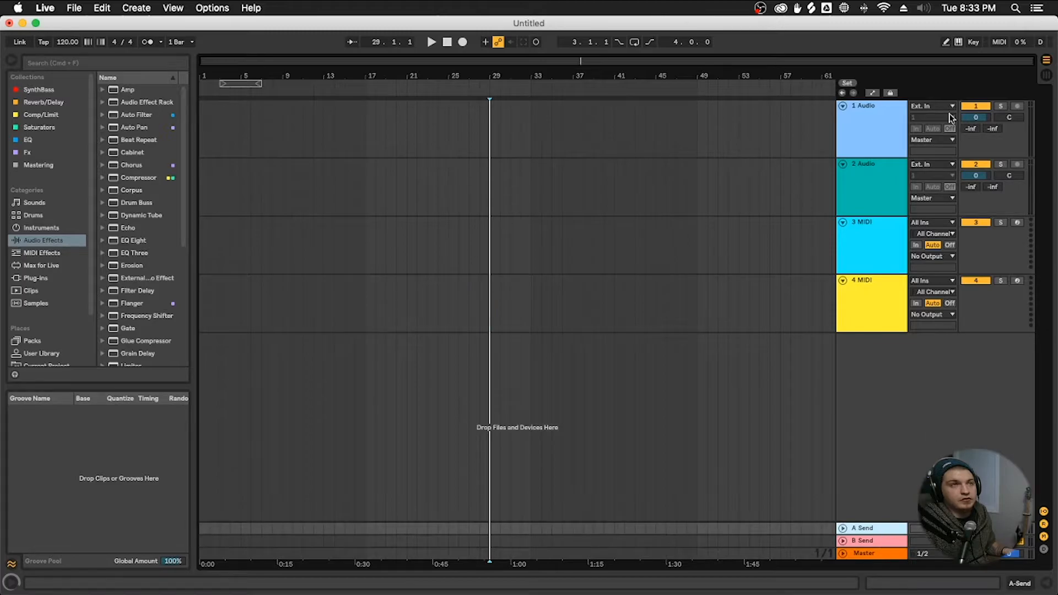
left_click(974, 130)
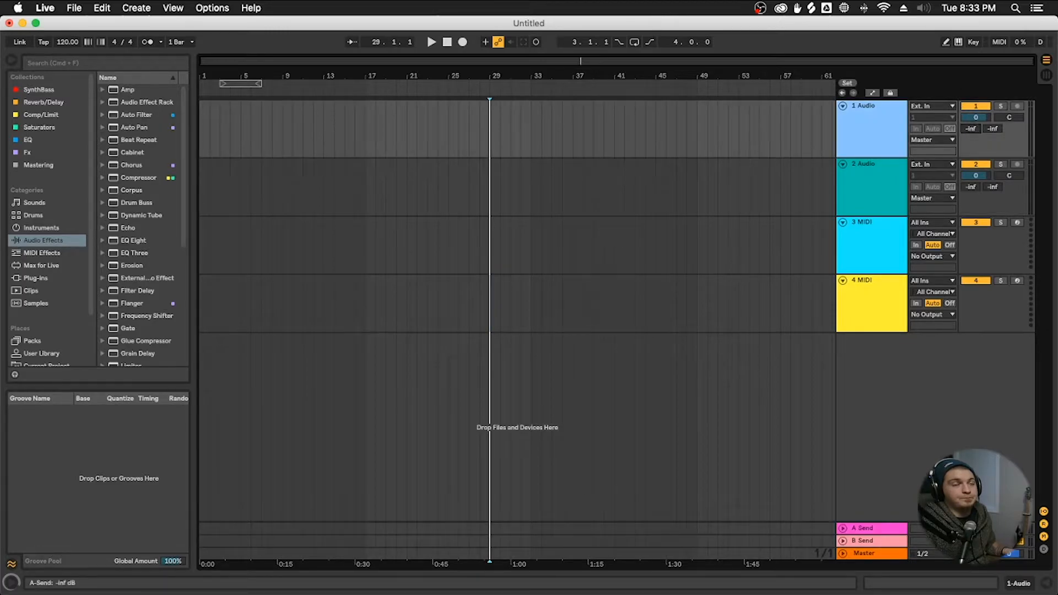
left_click(843, 529)
left_click(844, 483)
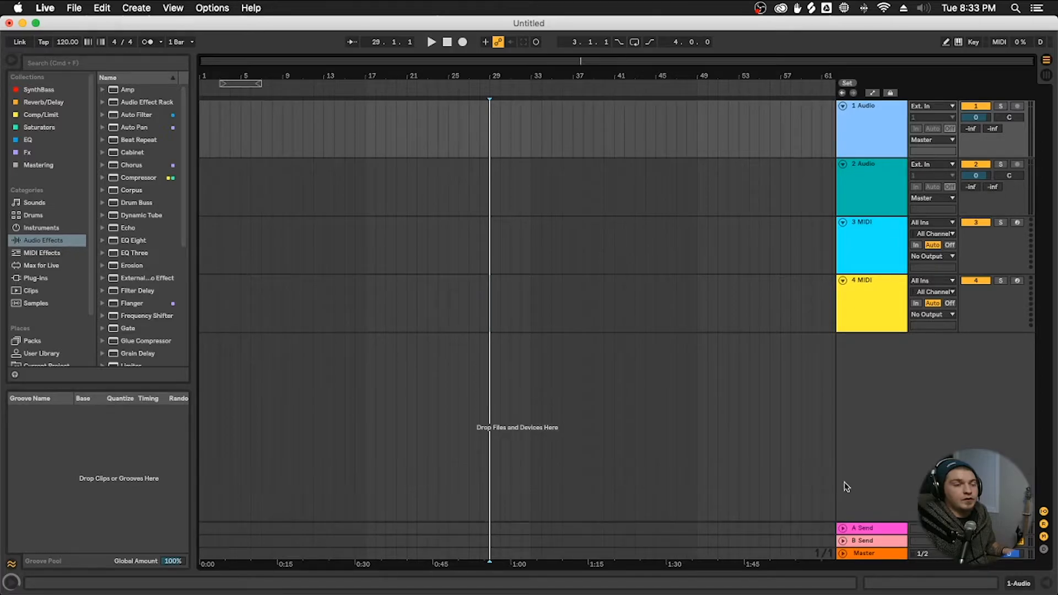
left_click(843, 529)
left_click_drag(971, 129, 971, 154)
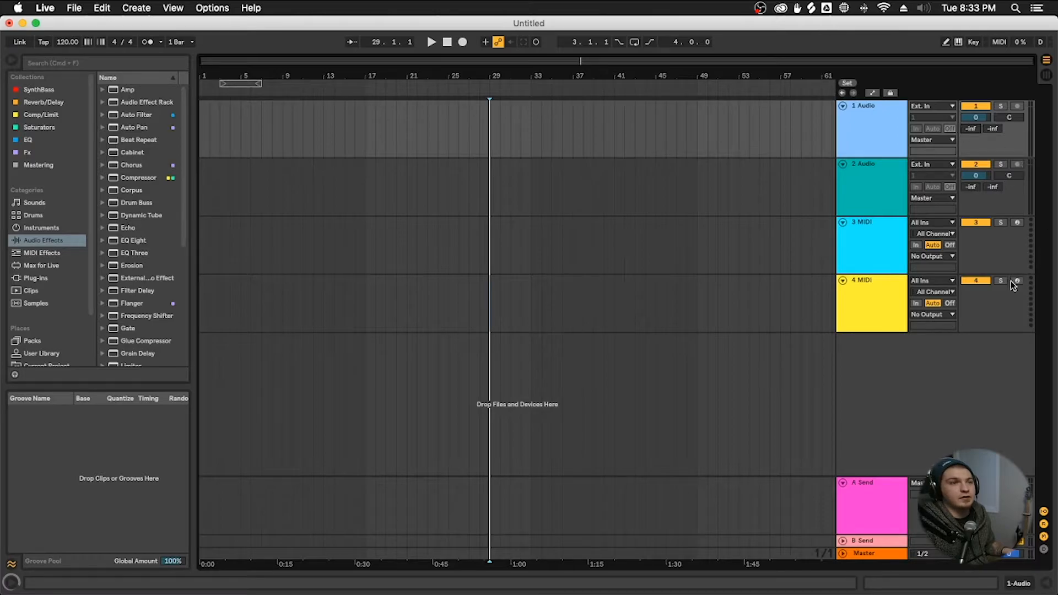
left_click(843, 483)
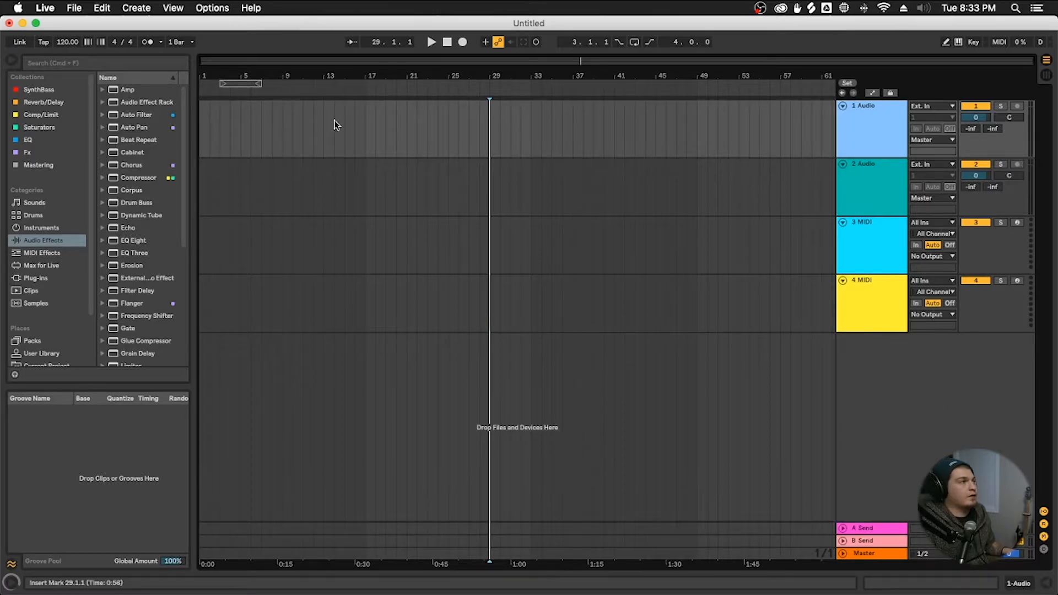
- Return to Session View and widen the browser pane
key("Tab")
key("Tab")
key("Tab")
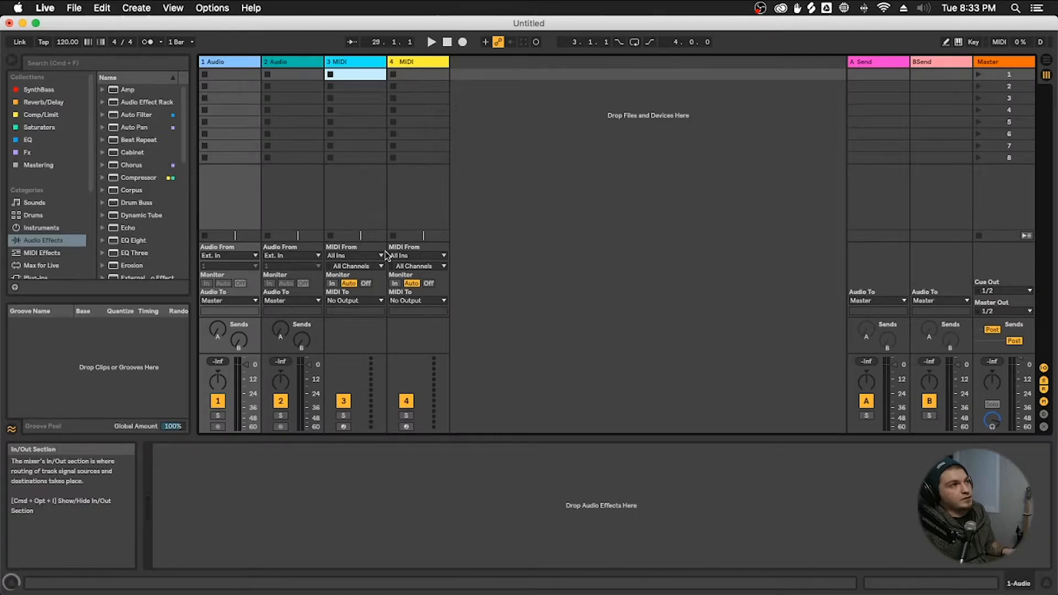
key("Tab")
key("Tab")
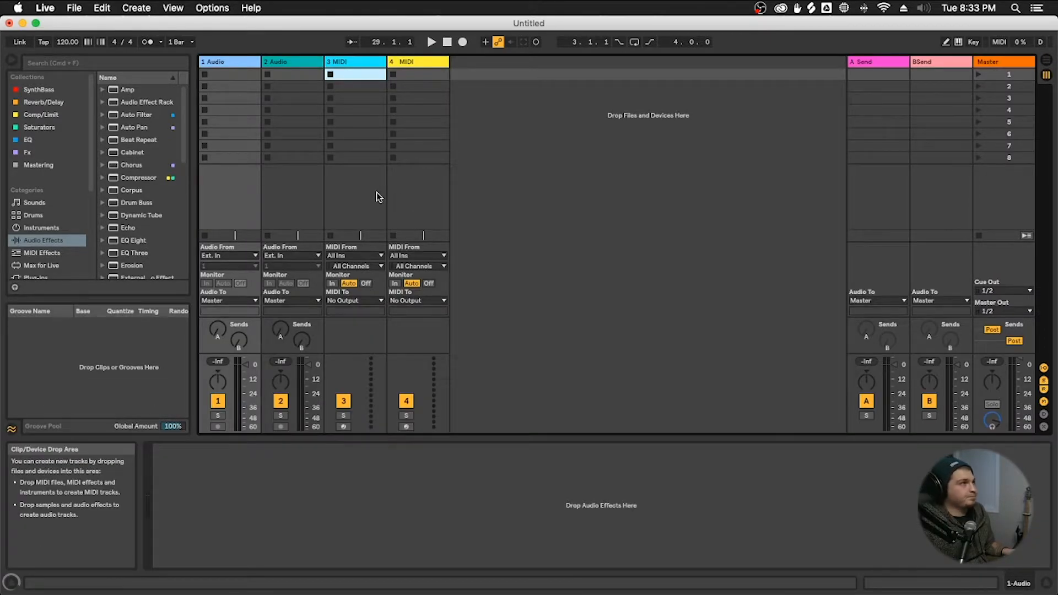
left_click_drag(194, 116, 301, 126)
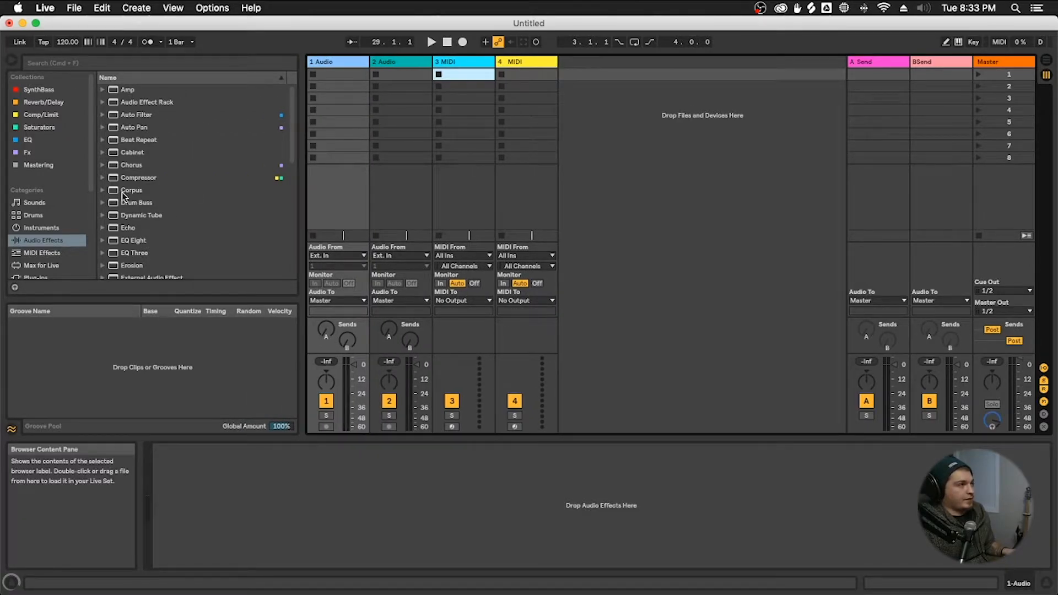
- Show the Audio Effects category in the browser and look through the plug-ins in the SynthBass collection
left_click(43, 240)
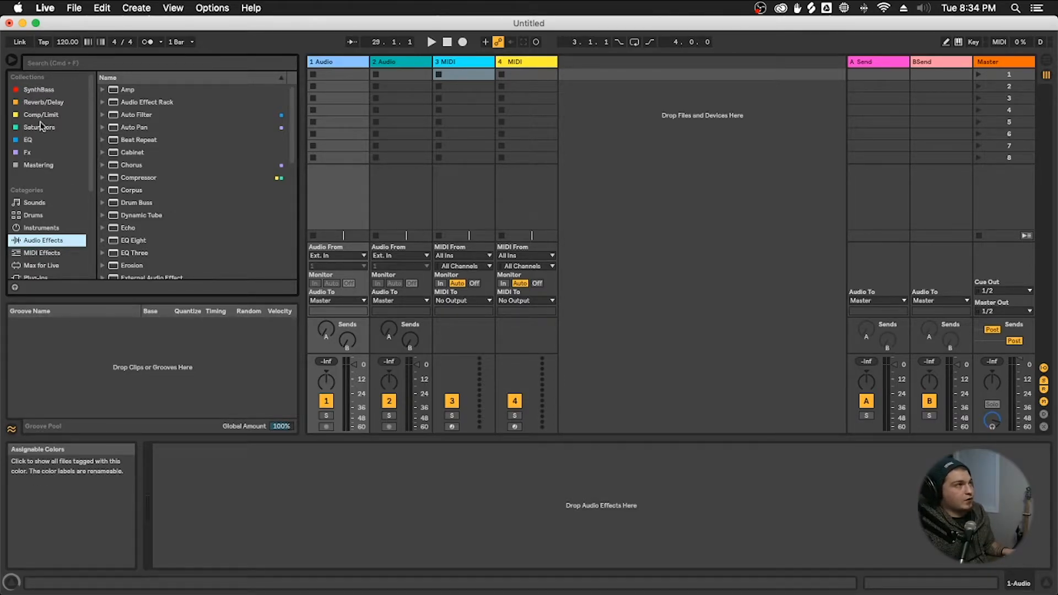
left_click(39, 89)
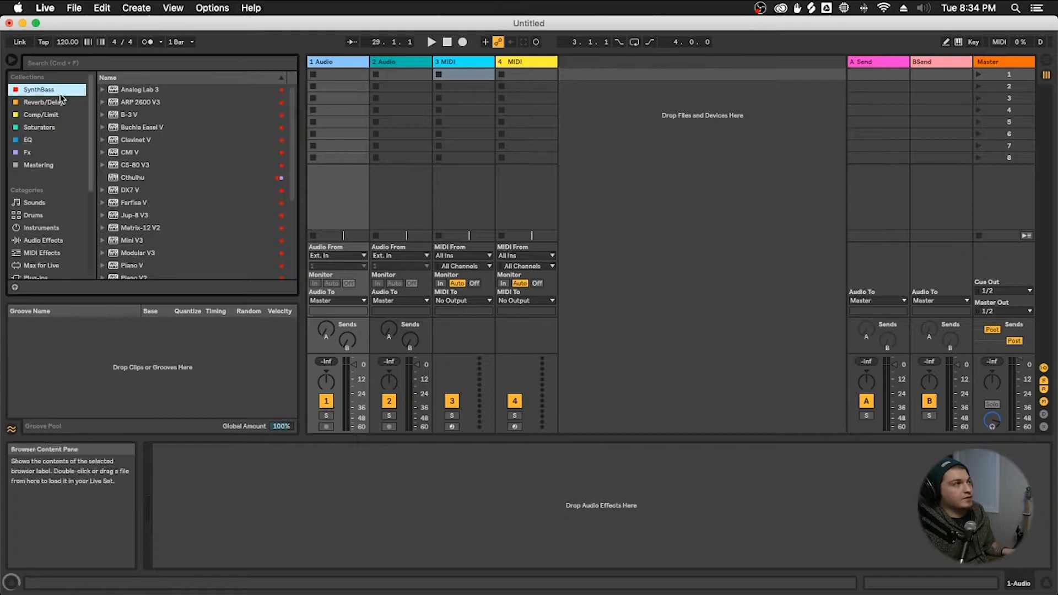
scroll(155, 171, "down", 5)
scroll(152, 176, "up", 5)
scroll(218, 237, "down", 3)
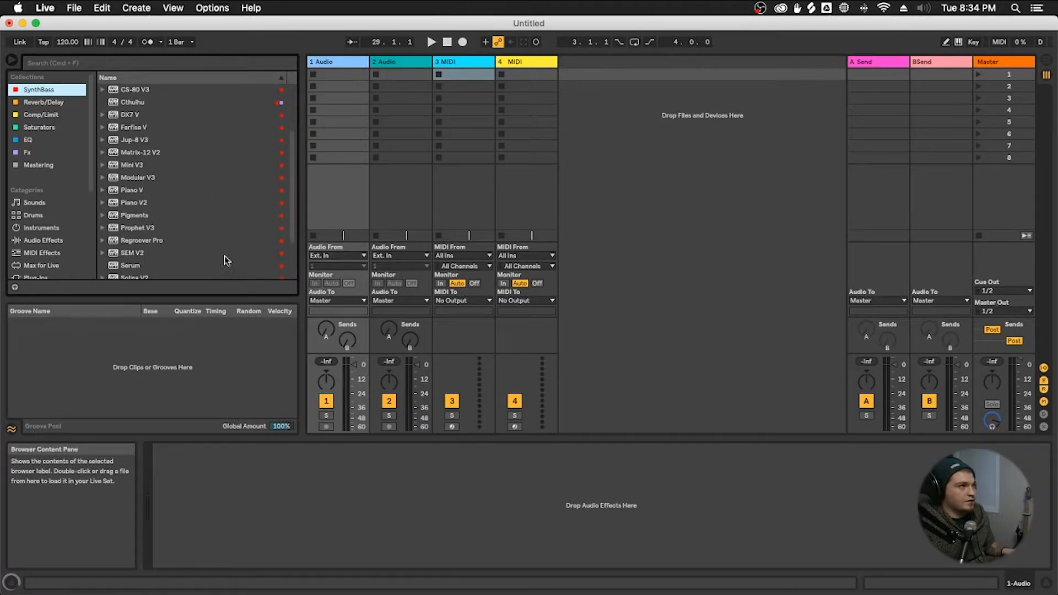
- Look through the browser's remaining collections from Reverb/Delay, Comp/Limit and Saturators down to Mastering
left_click(25, 104)
scroll(217, 165, "down", 4)
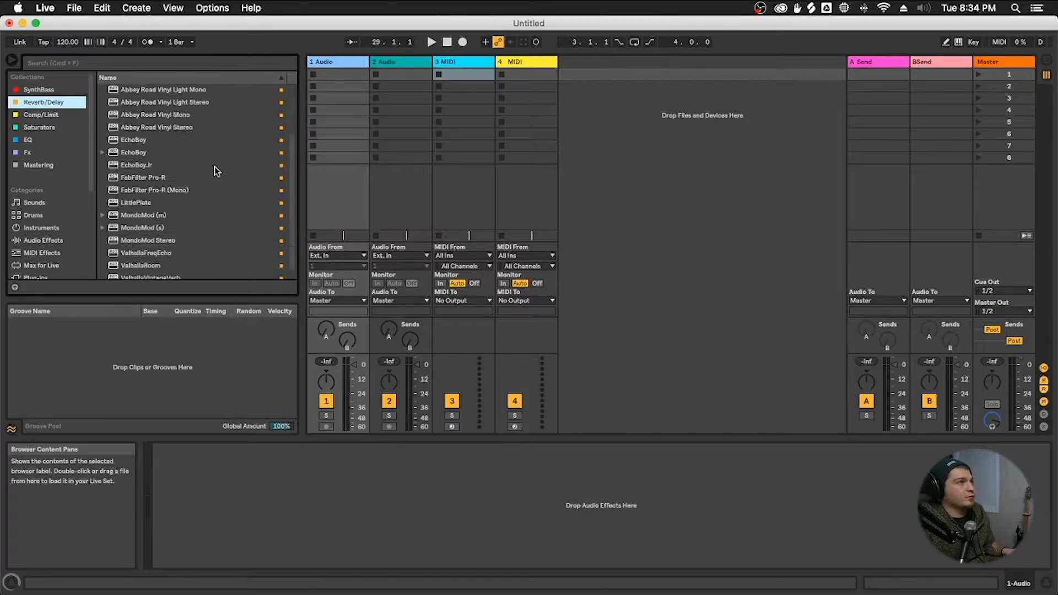
scroll(189, 168, "up", 3)
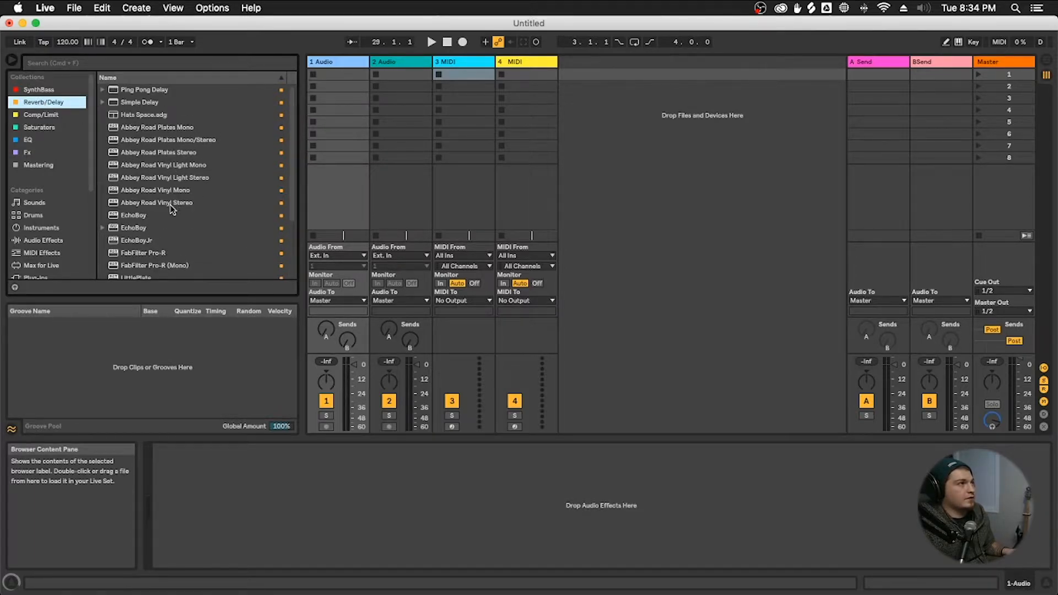
left_click(41, 115)
scroll(171, 223, "down", 4)
left_click(45, 127)
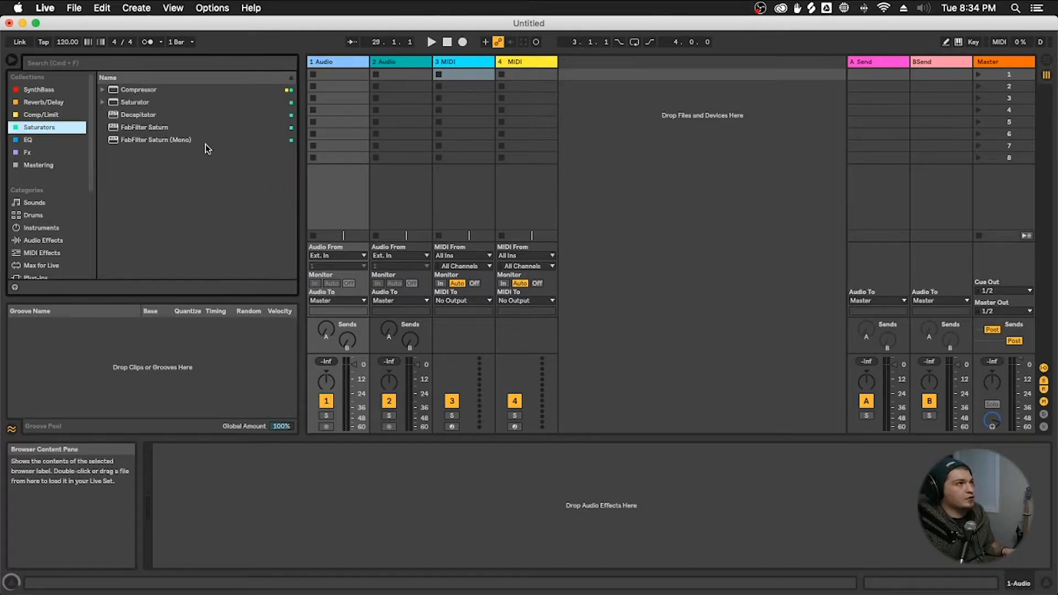
key("Down")
key("Down")
key("Down")
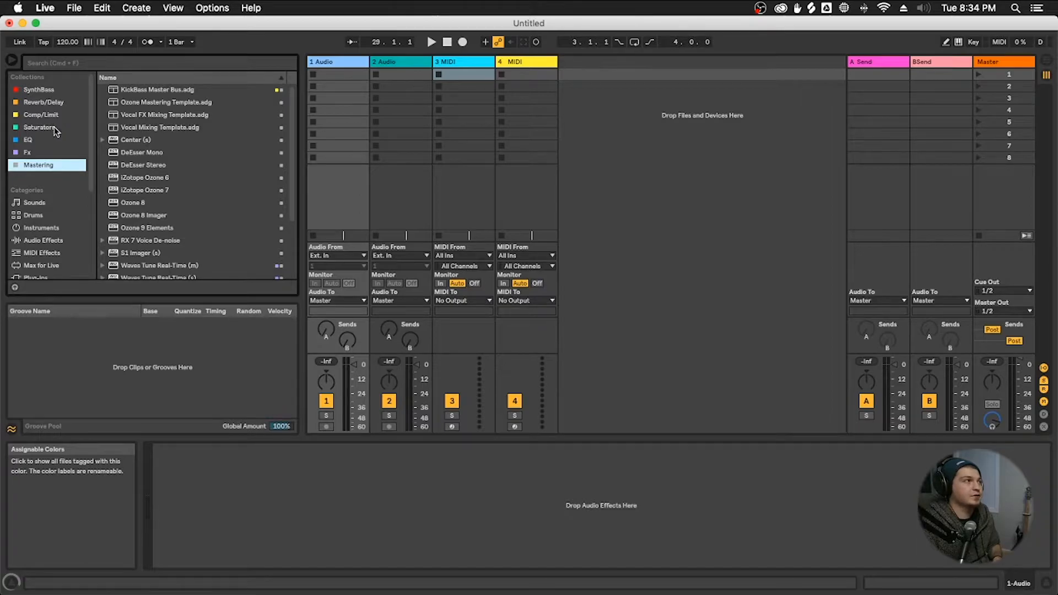
- Show the Sounds category, unfold Ambient & Evolving to look through its presets, and fold it back
scroll(47, 193, "down", 2)
left_click(43, 168)
scroll(178, 201, "down", 1)
scroll(161, 193, "up", 1)
left_click(104, 91)
scroll(113, 100, "down", 2)
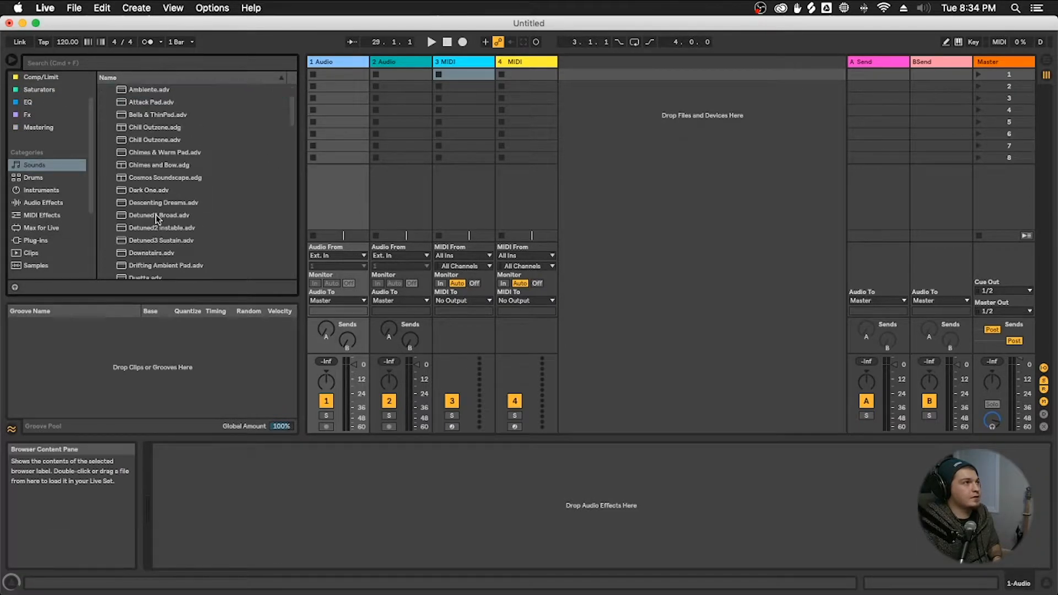
scroll(138, 210, "up", 2)
scroll(52, 190, "up", 2)
scroll(202, 236, "down", 2)
scroll(169, 226, "up", 2)
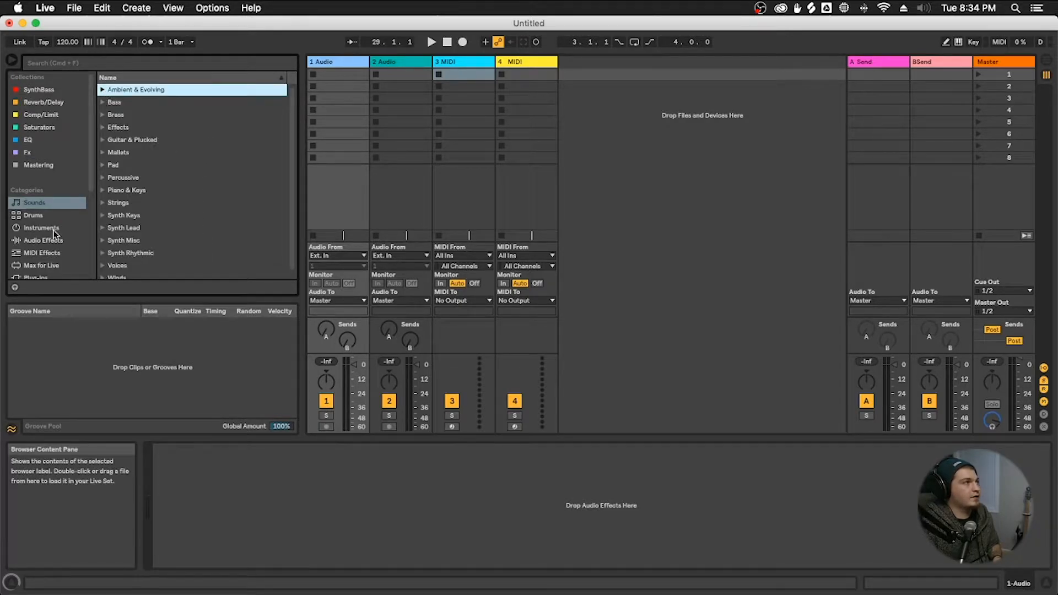
- Look through the Drums, Instruments, Audio Effects and MIDI Effects categories, ending on Instruments
left_click(34, 215)
left_click(42, 227)
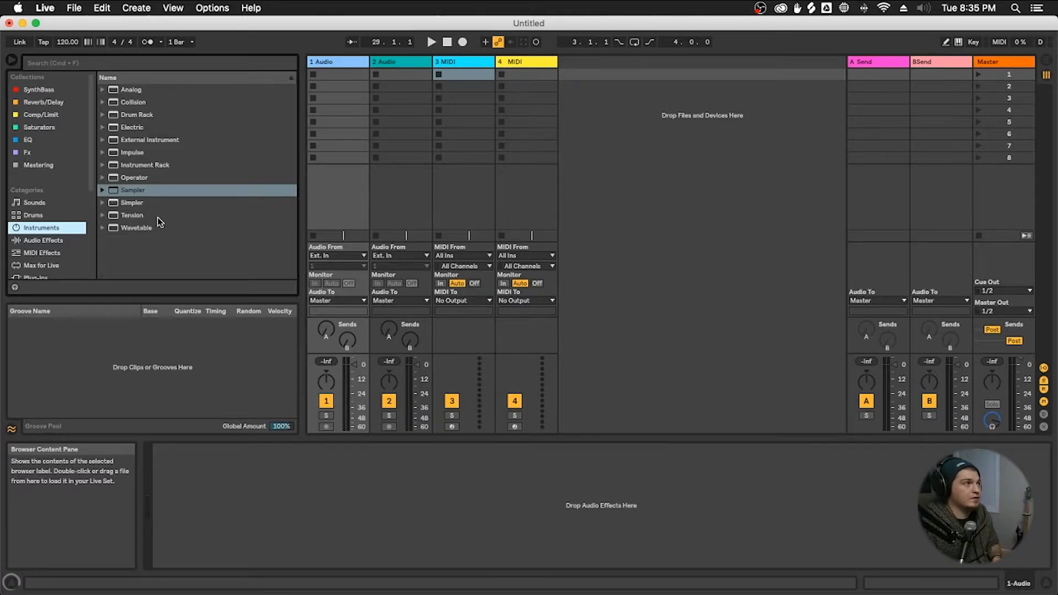
left_click(50, 242)
scroll(151, 187, "down", 8)
scroll(153, 182, "up", 8)
scroll(151, 200, "down", 8)
scroll(154, 206, "up", 8)
left_click(82, 254)
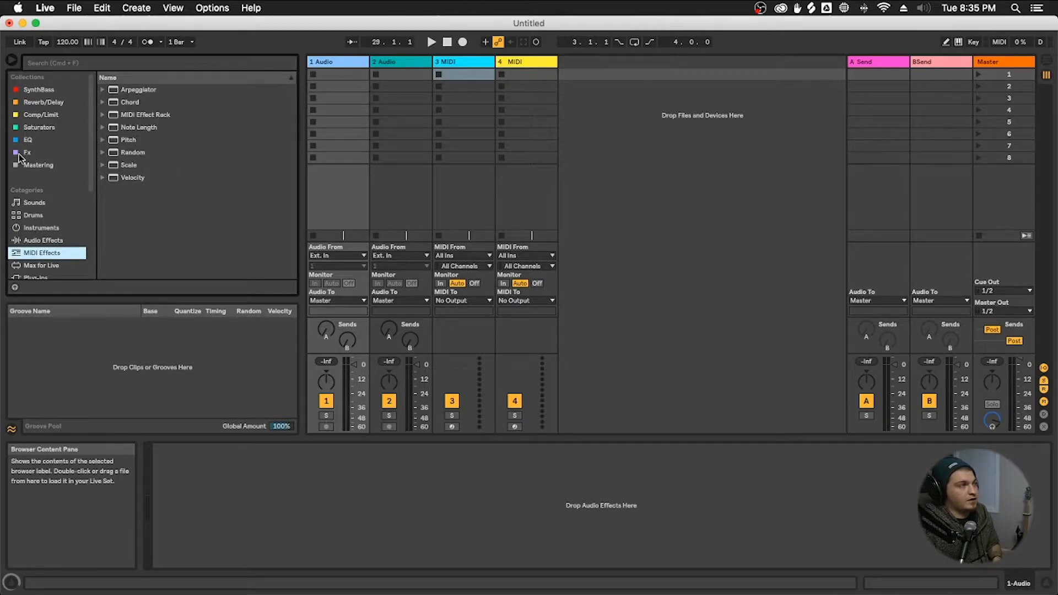
left_click(40, 228)
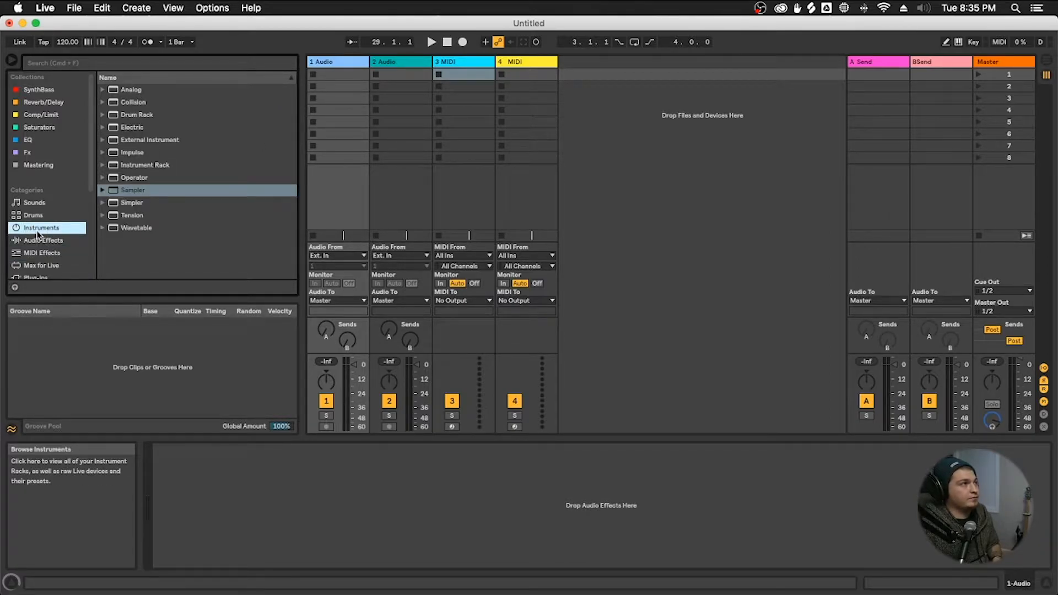
- Show the Plug-ins category, unfold VST to look through its Local folder, and fold Local back
scroll(37, 235, "down", 2)
left_click(36, 253)
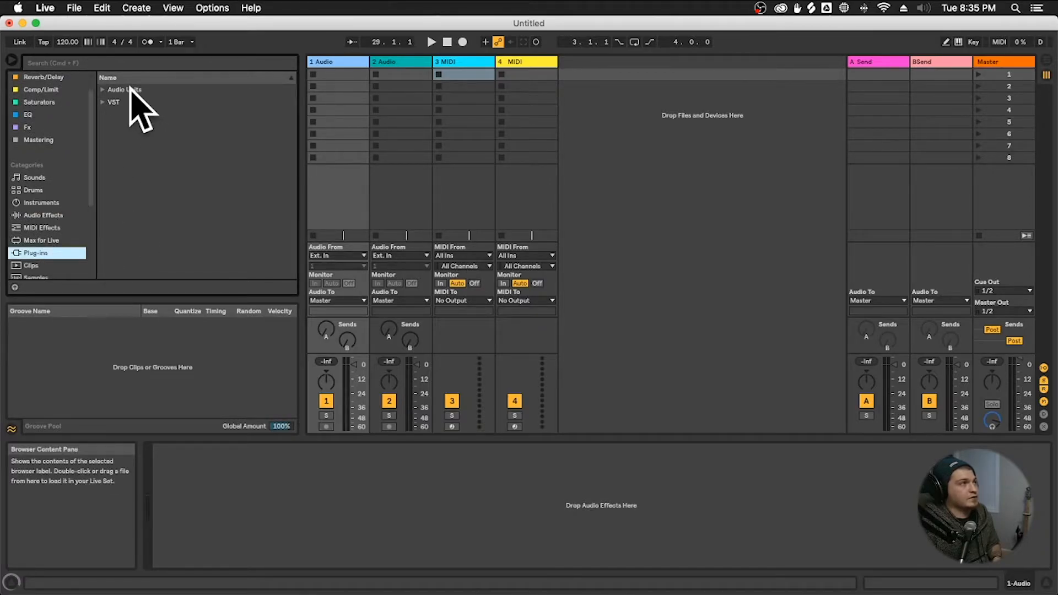
left_click(104, 103)
left_click(110, 115)
scroll(161, 233, "down", 10)
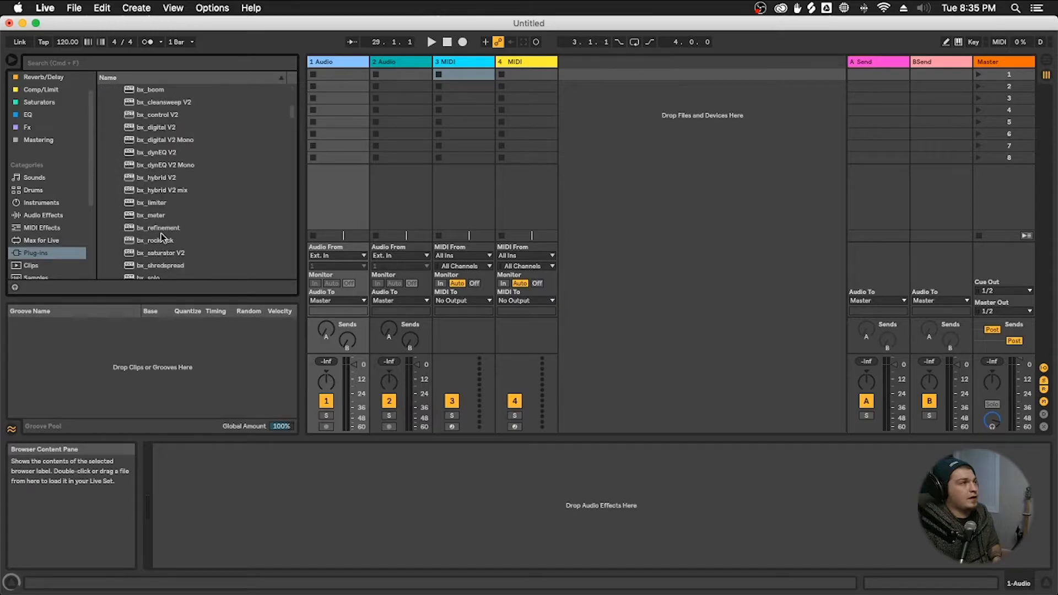
scroll(161, 233, "up", 10)
left_click(110, 116)
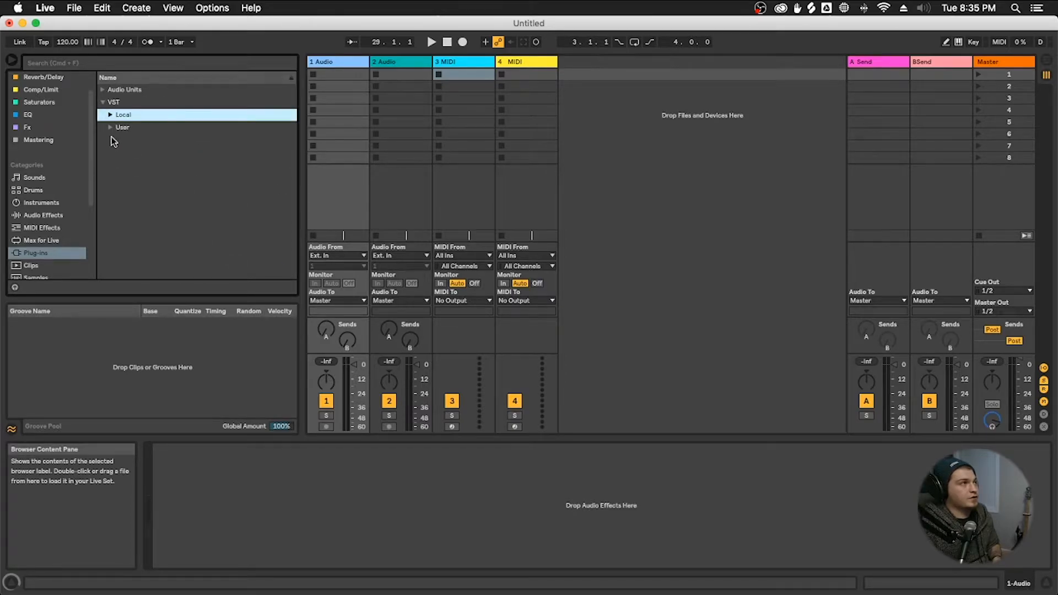
- Unfold the User folder under VST to look through its plug-ins, and fold it back
left_click(111, 128)
scroll(166, 216, "down", 5)
scroll(165, 218, "up", 5)
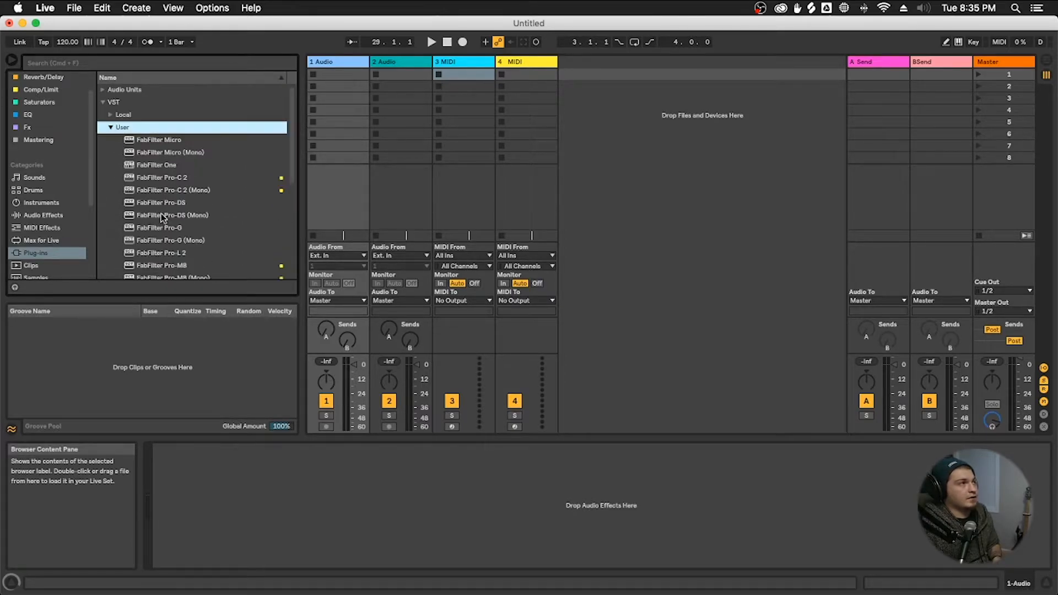
left_click(114, 128)
- Unfold Audio Units to look through its plug-in manufacturers, and fold it back
left_click(102, 89)
scroll(165, 194, "down", 10)
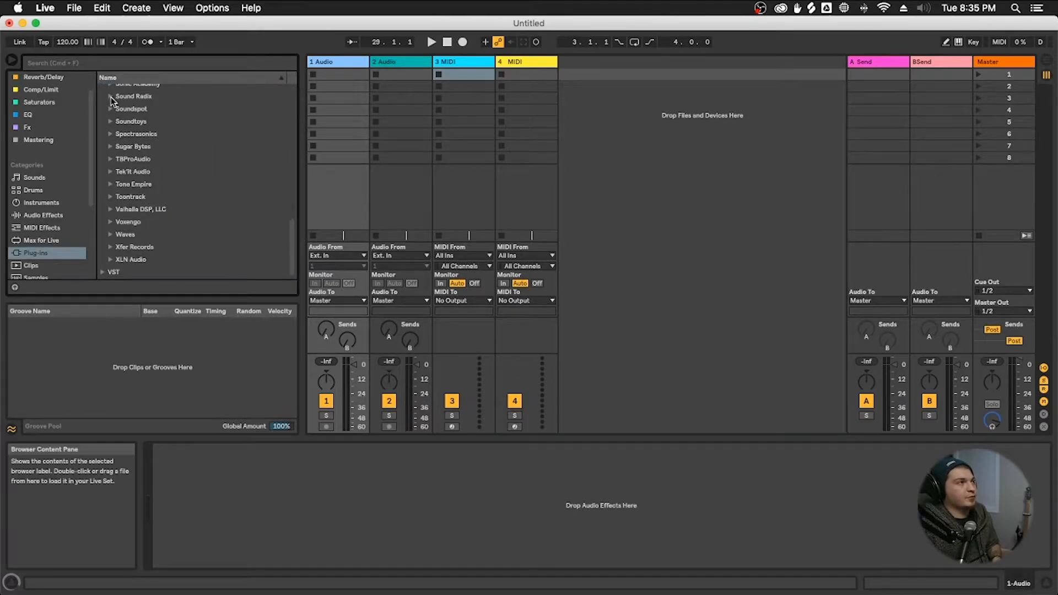
scroll(112, 99, "up", 10)
left_click(101, 89)
- Bring up the folder chooser for adding a folder to the browser's Places, and cancel it
scroll(35, 259, "down", 3)
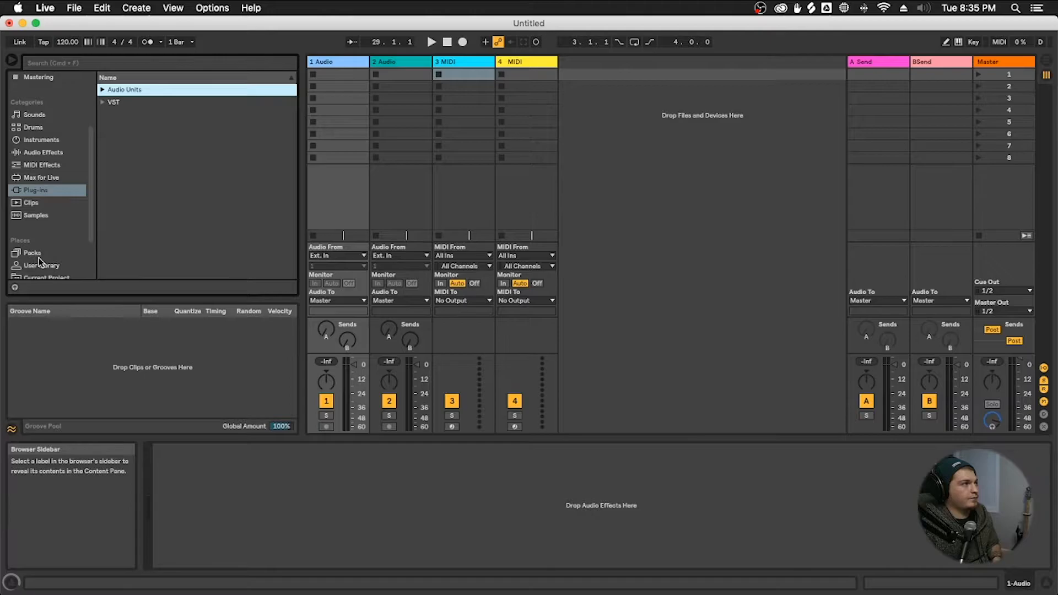
scroll(44, 258, "down", 3)
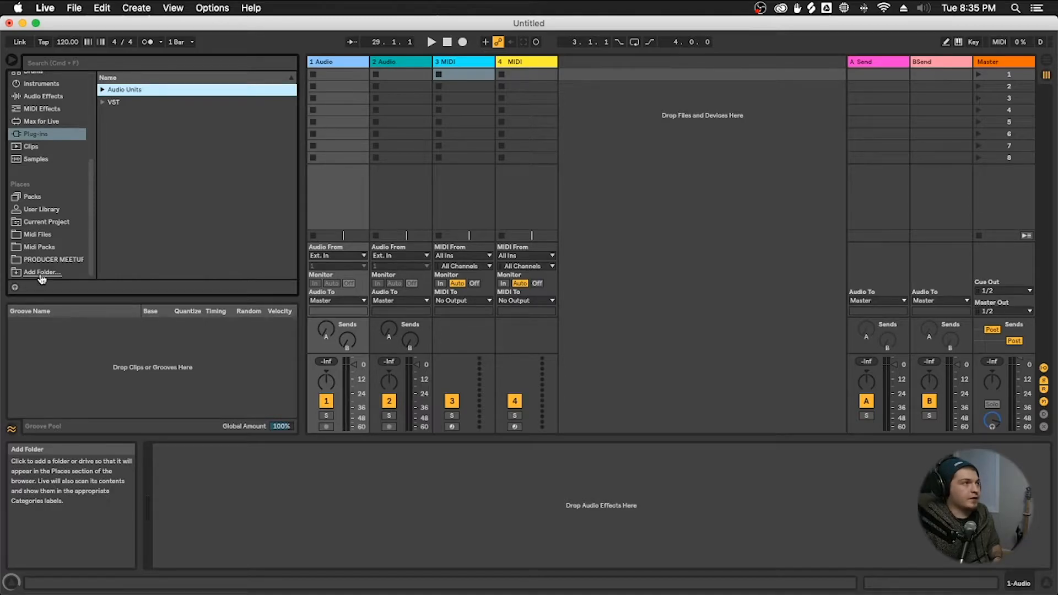
left_click(41, 271)
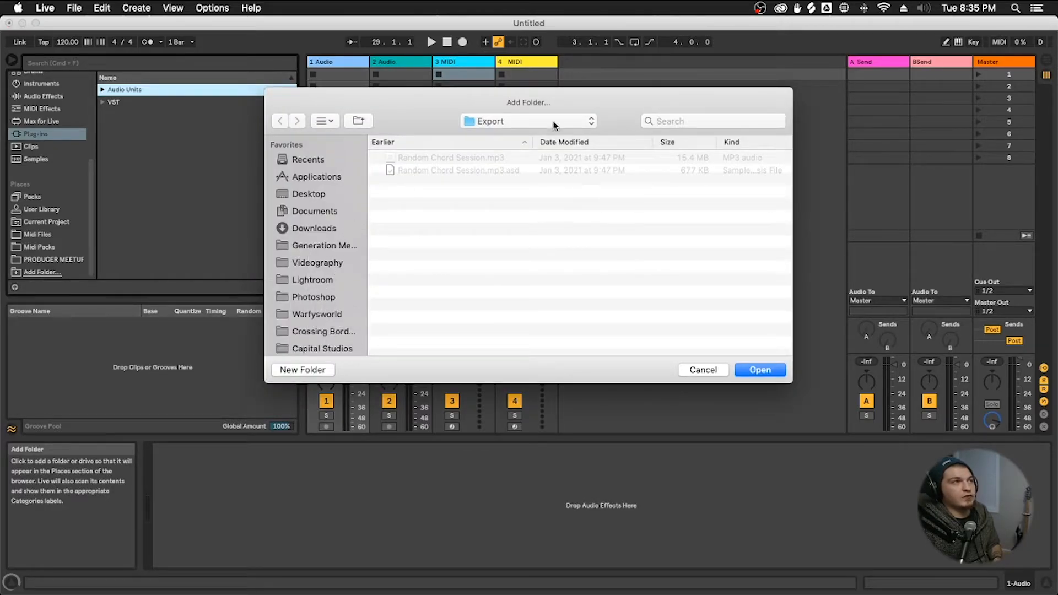
left_click(703, 369)
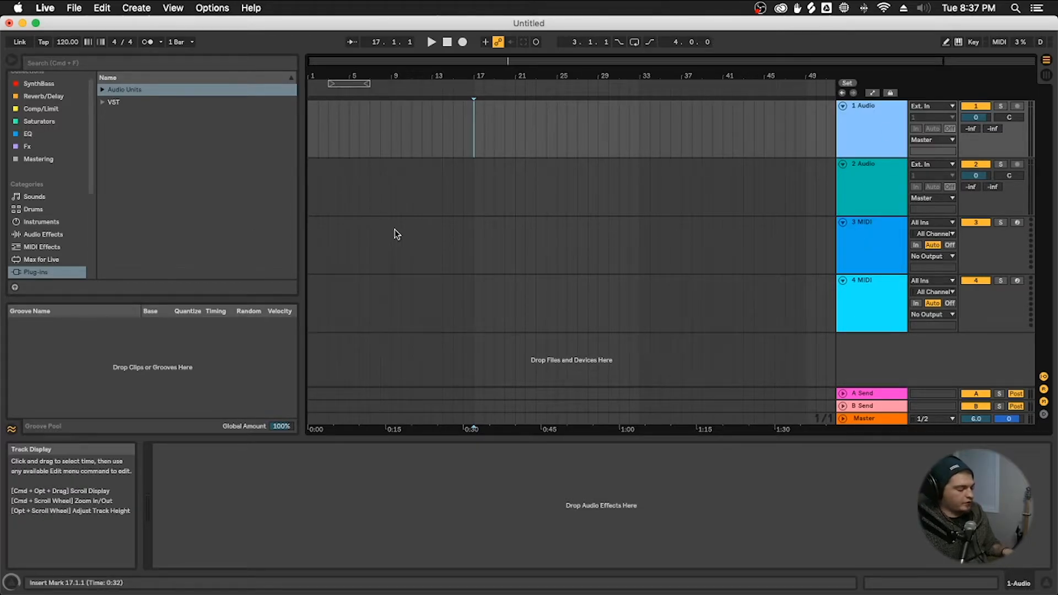
- Visit Session View and return to Arrangement View, select 3.1.1 to 5.1.1 on 1 Audio, and move the insert marker to 2.1.1
key("Tab")
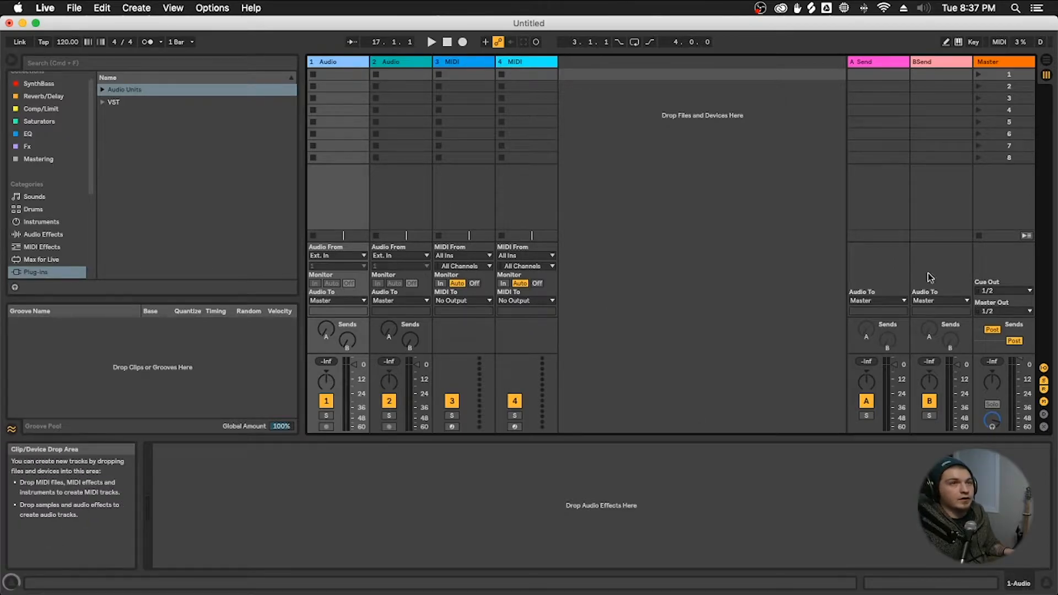
key("Tab")
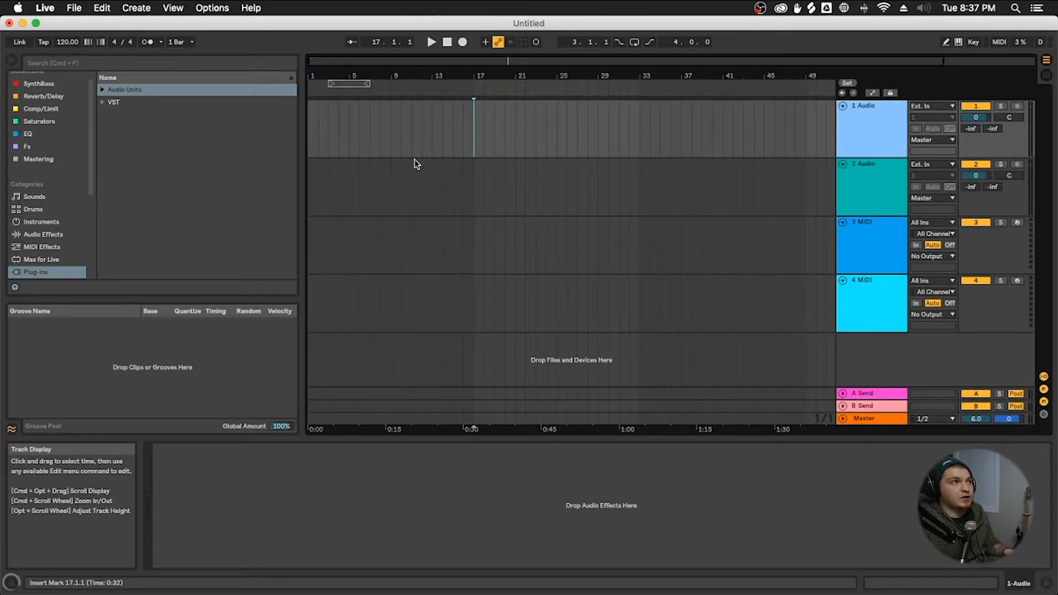
left_click_drag(475, 149, 326, 134)
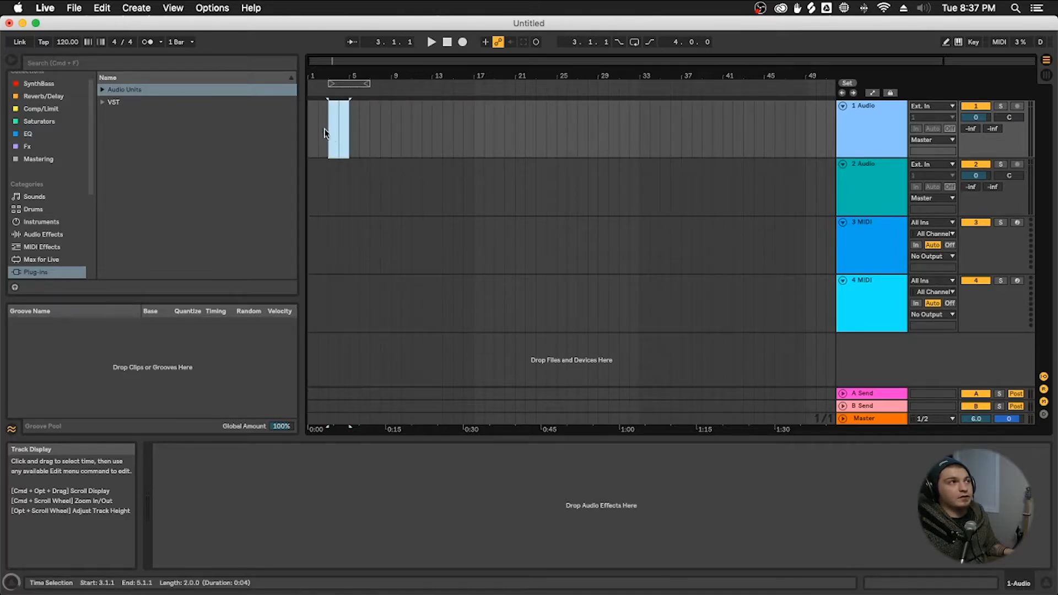
left_click(313, 130)
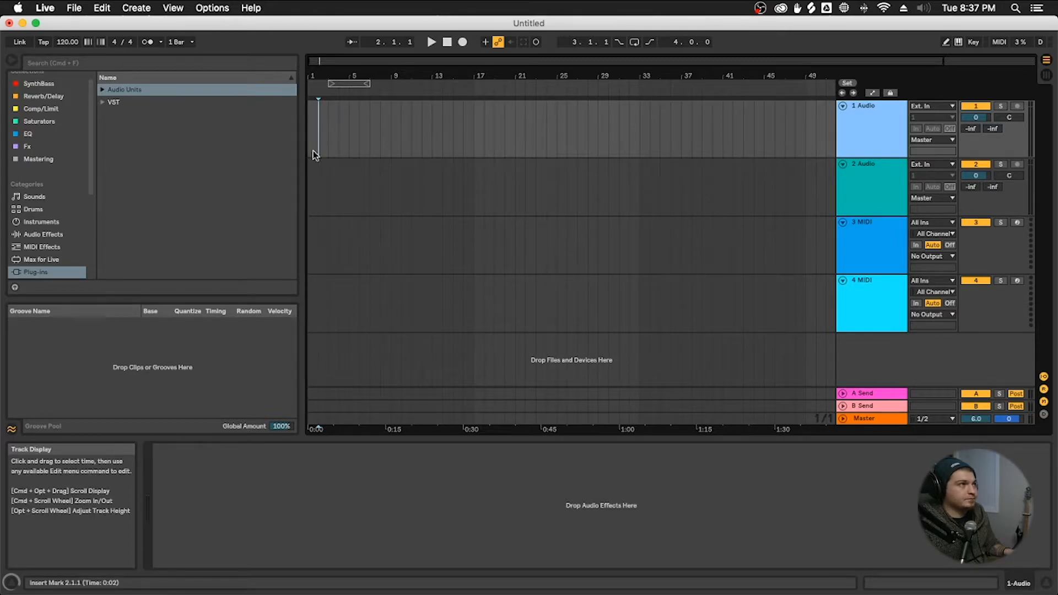
- Alternate between Session View and Arrangement View twice to compare them, ending in Arrangement View
key("Tab")
key("Tab")
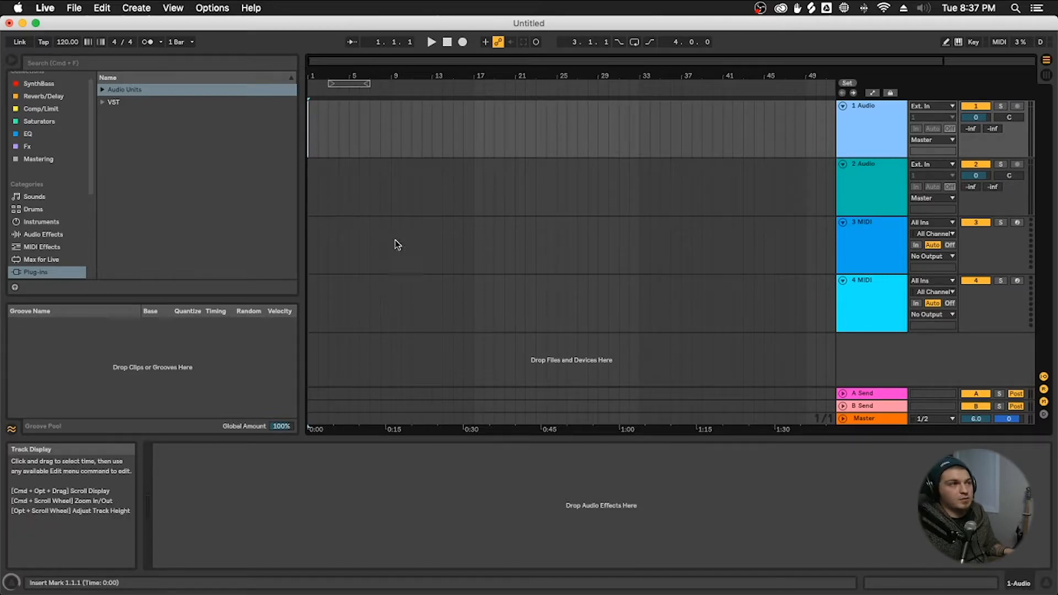
key("Tab")
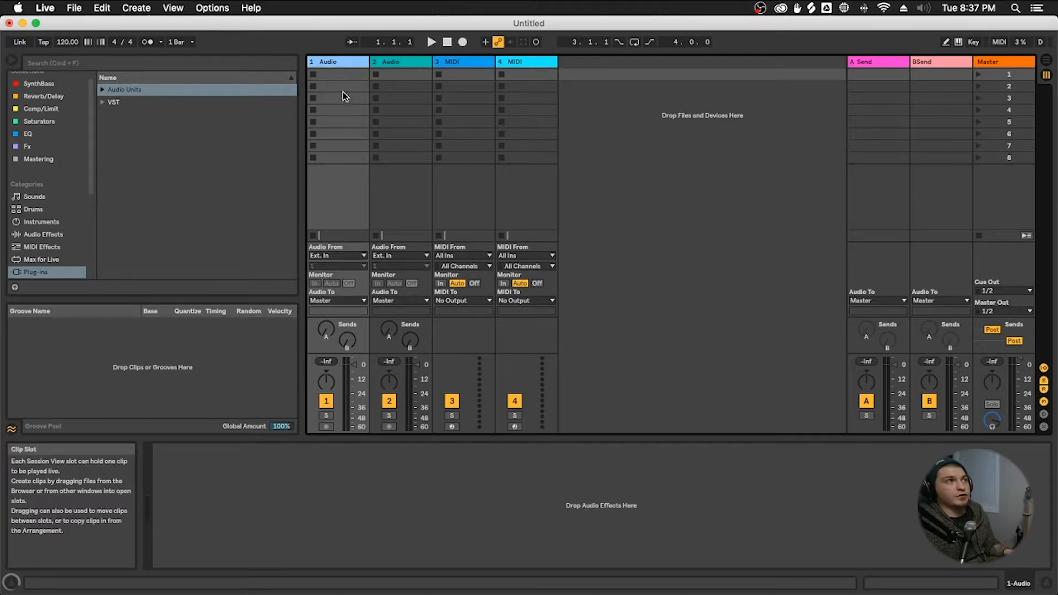
key("Tab")
- Select 1.1.1 to 9.1.1 across the 1 Audio and 2 Audio tracks, and clear the selection by placing the insert marker on 1 Audio
left_click_drag(310, 135, 388, 212)
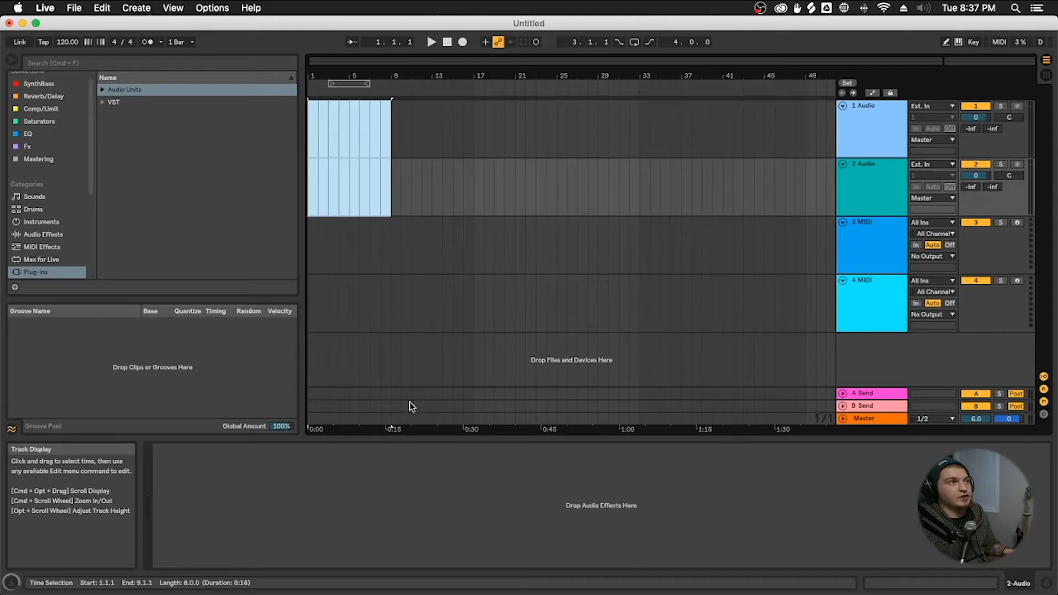
left_click(359, 205)
left_click(357, 146)
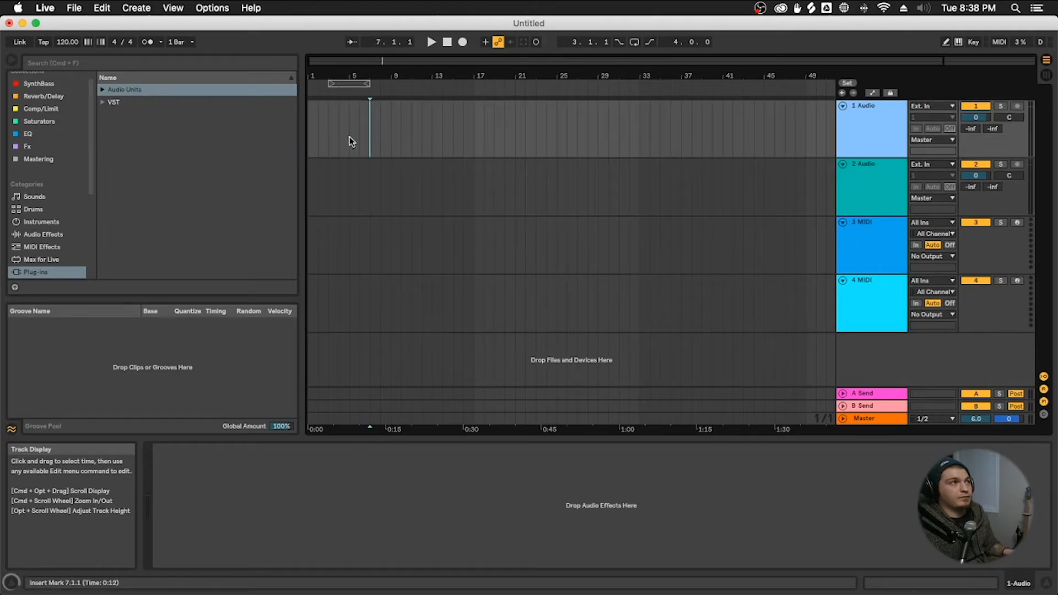
- Show the Audio Effects and Sounds categories in the browser, and open the PRODUCER MEETUP folder in Places
left_click(42, 235)
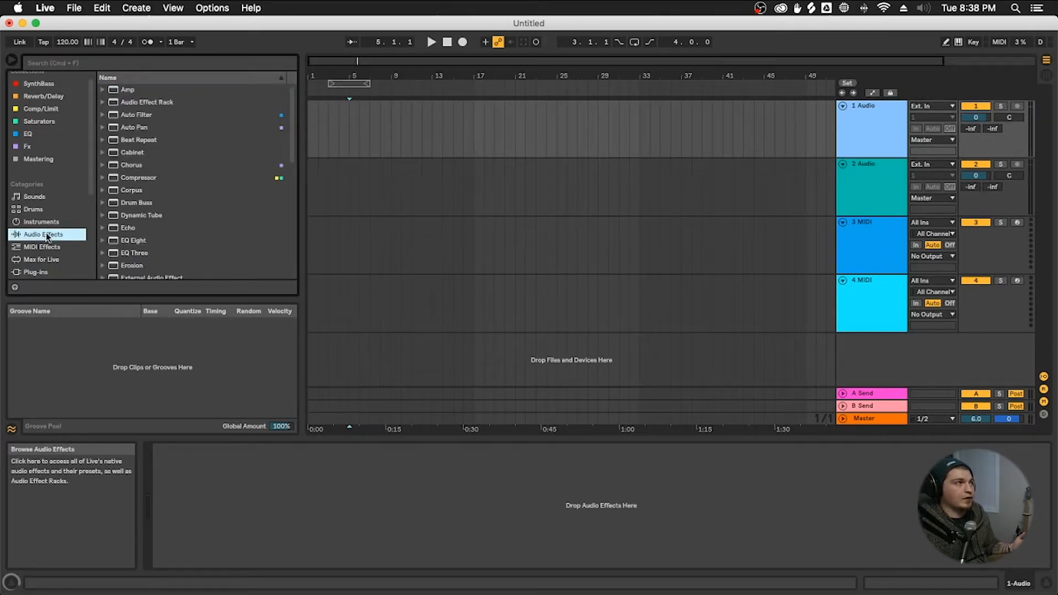
left_click(55, 198)
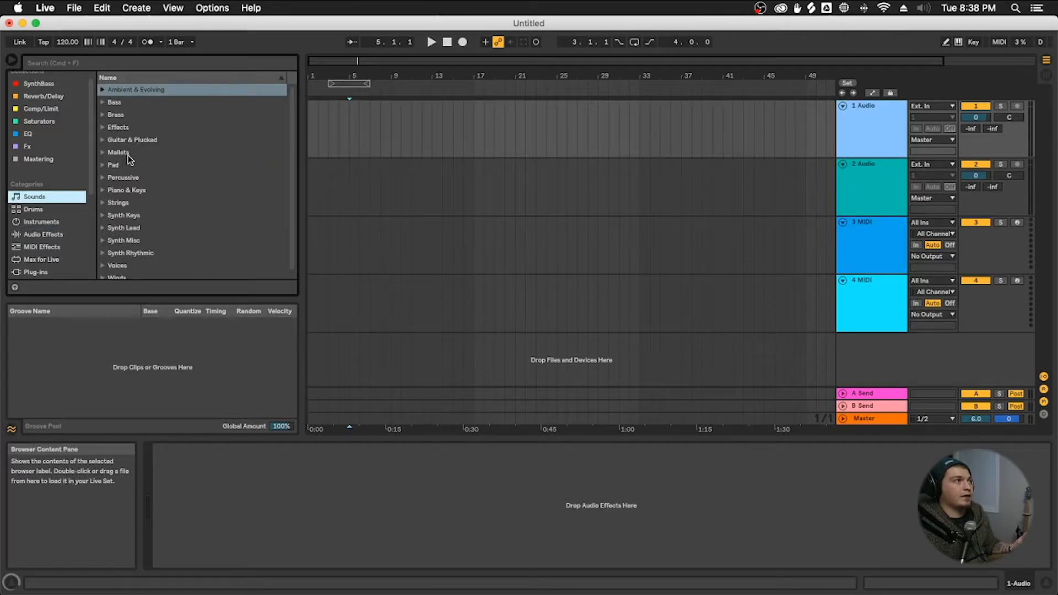
scroll(44, 237, "down", 5)
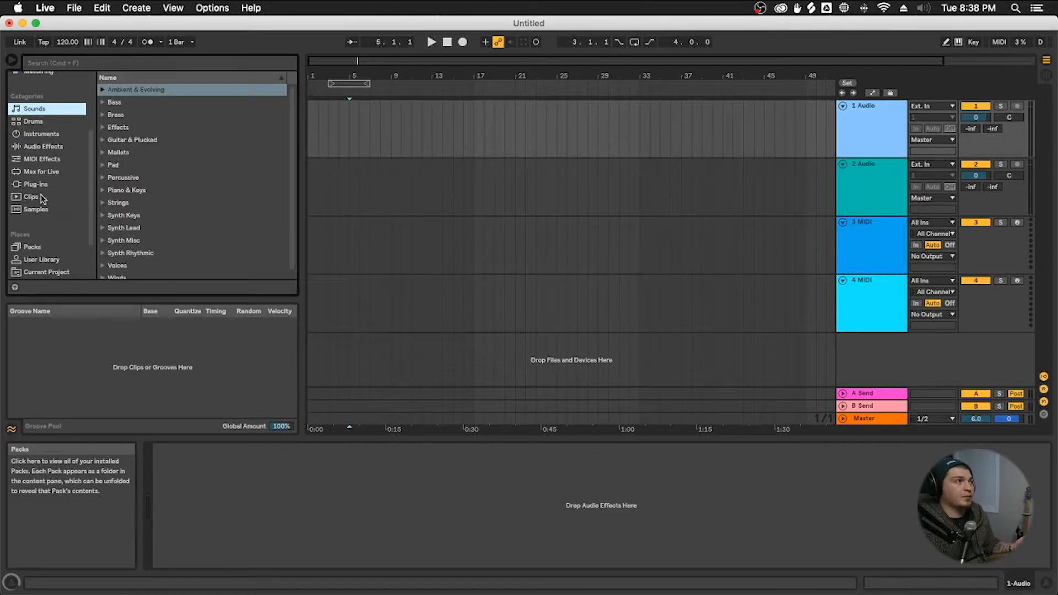
left_click(61, 259)
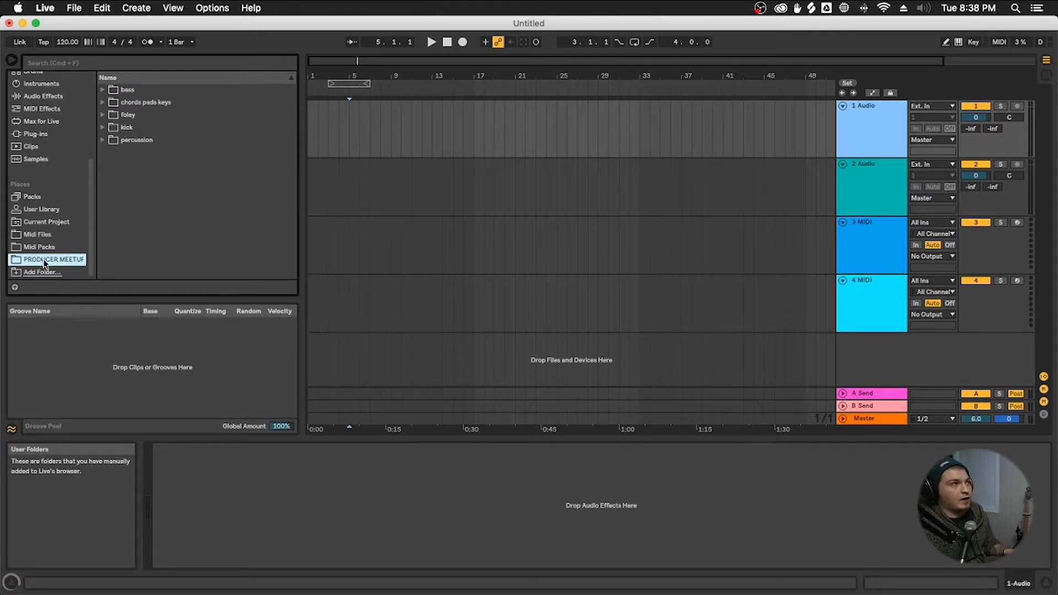
- Switch to Splice, reposition its window over the browser, and look through the Samples page
left_click(797, 7)
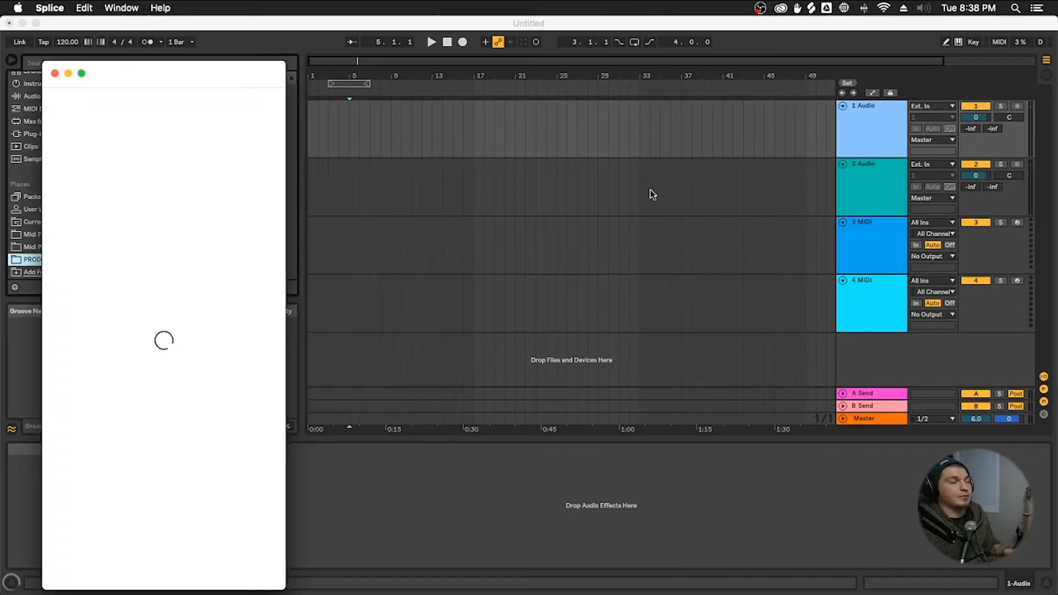
left_click_drag(146, 70, 191, 62)
scroll(178, 401, "down", 10)
scroll(178, 401, "up", 10)
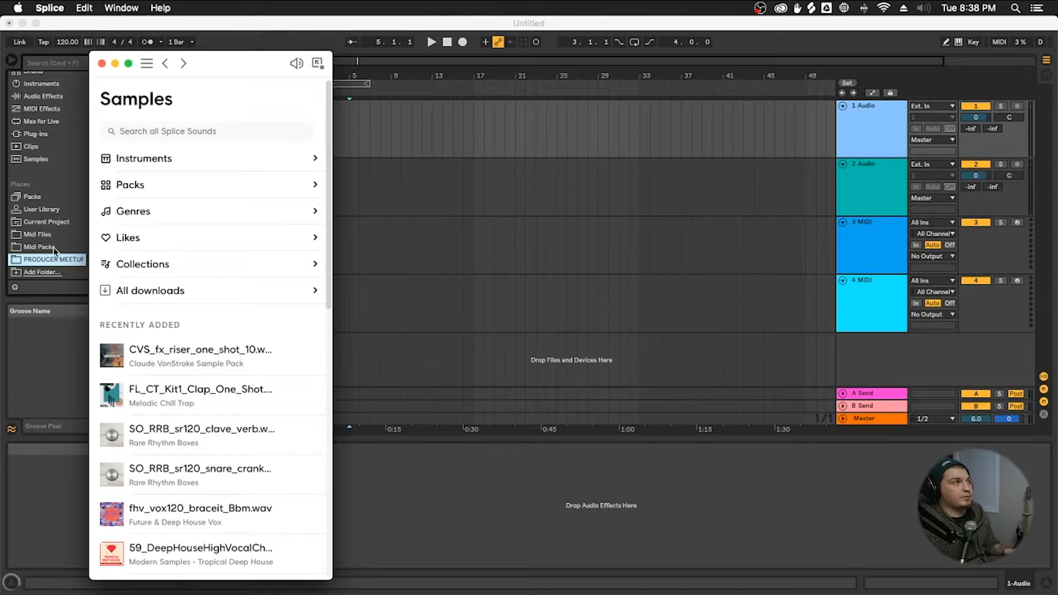
- Dismiss the Splice window and look through the percussion, kick, foley and chords pads keys folders in PRODUCER MEETUP
left_click(115, 63)
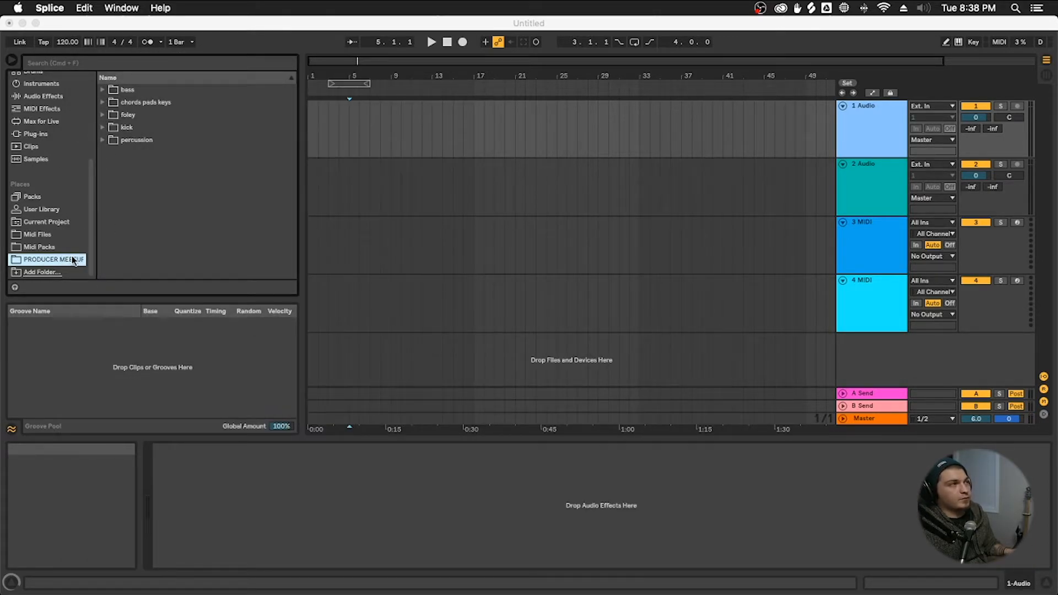
left_click(105, 140)
left_click(104, 140)
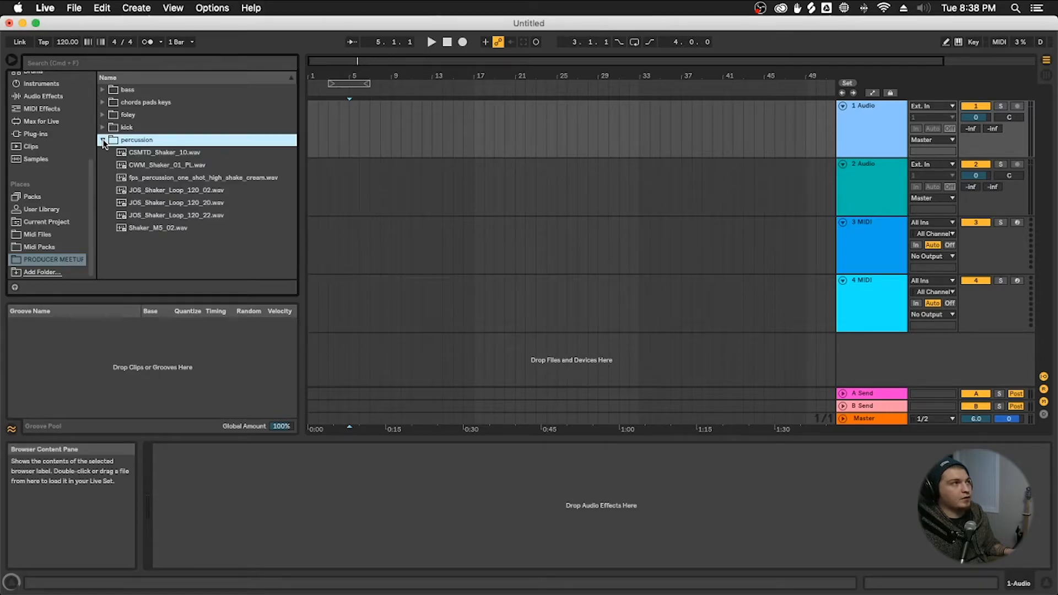
left_click(103, 127)
left_click(103, 115)
left_click(103, 103)
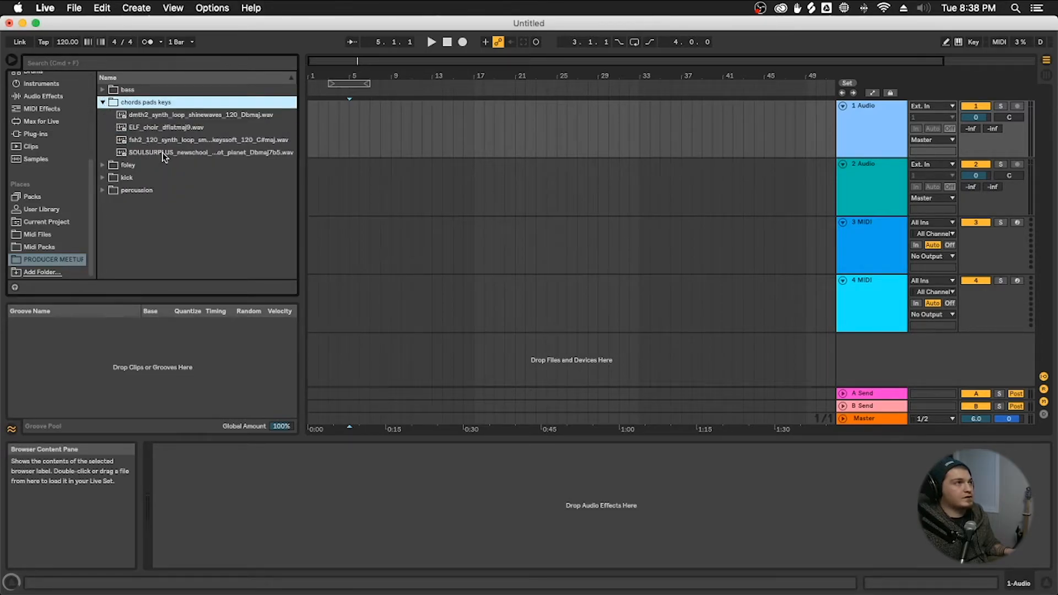
- Preview fsh2_120_synth_loop_smoothkeyssoft_120_C#maj.wav from the chords pads keys folder and place it at 1.1.1 on the 1 Audio track
left_click(195, 141)
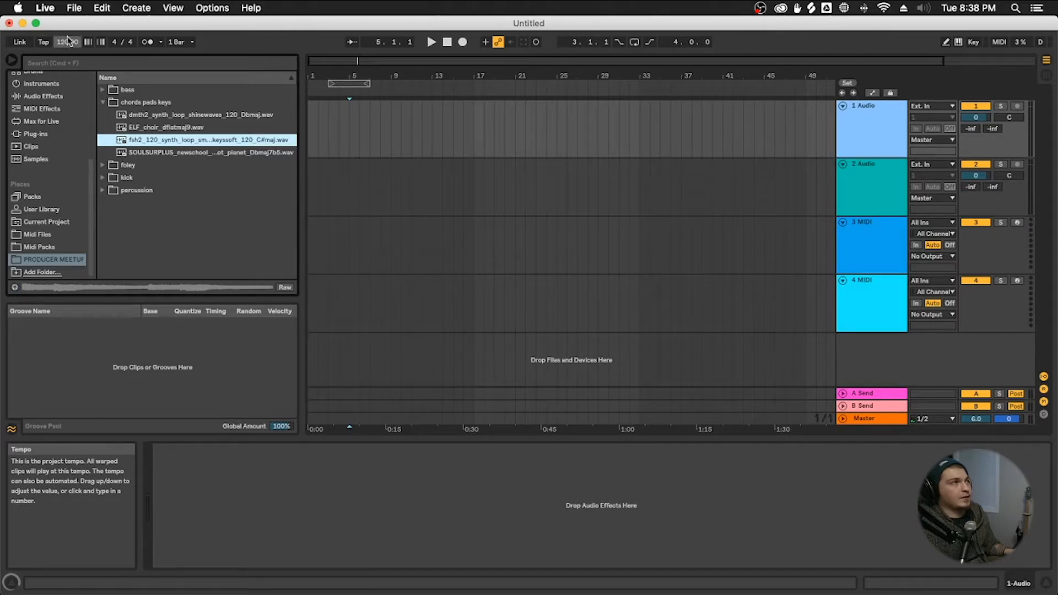
left_click_drag(68, 44, 68, 44)
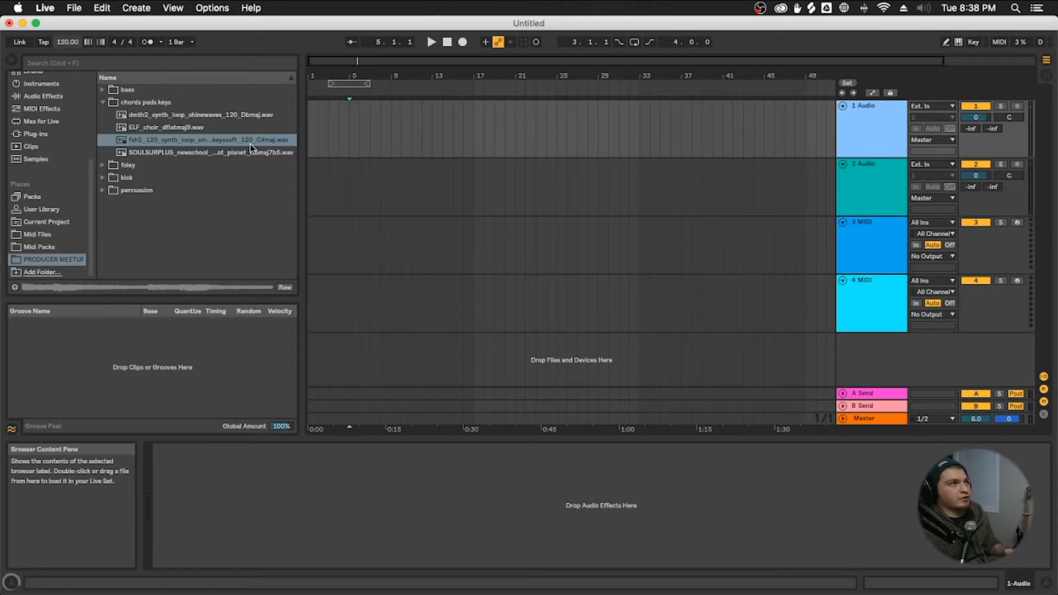
left_click_drag(140, 140, 310, 150)
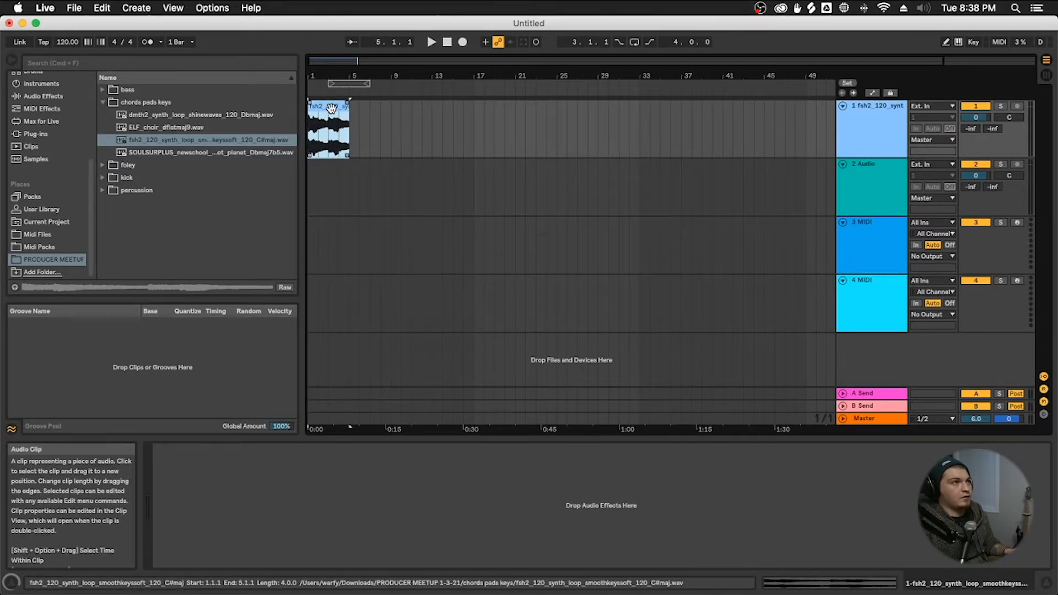
- Loop the arrangement over the four-bar synth clip, play it back, and stop playback
key("super+l")
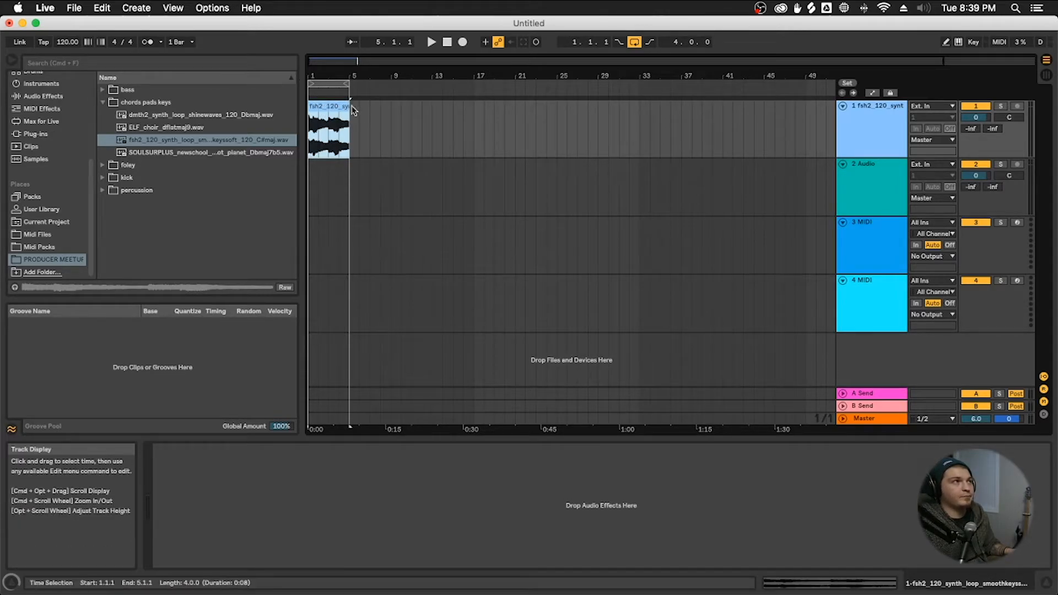
key("space")
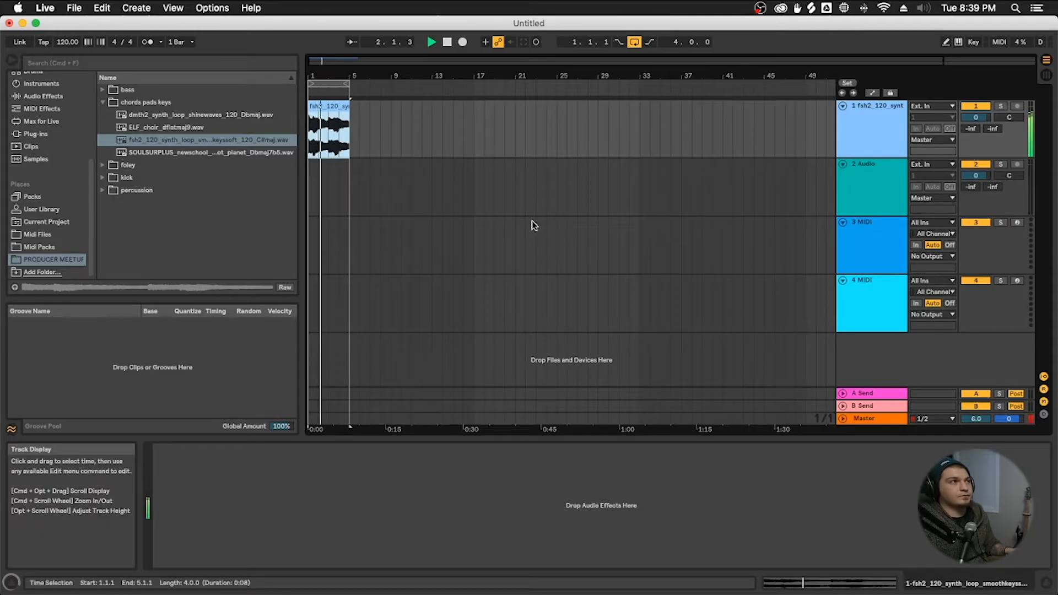
key("space")
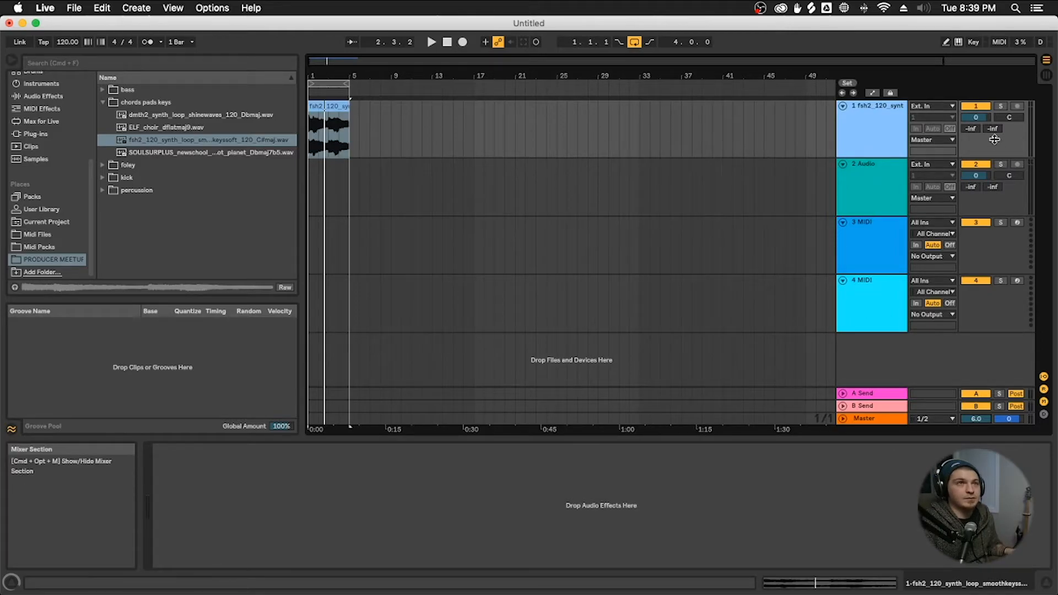
- Lower the synth loop track's volume to -14.5 dB, play the loop, and place the insert marker at the start of 2 Audio
left_click_drag(980, 120, 980, 132)
left_click_drag(389, 126, 267, 115)
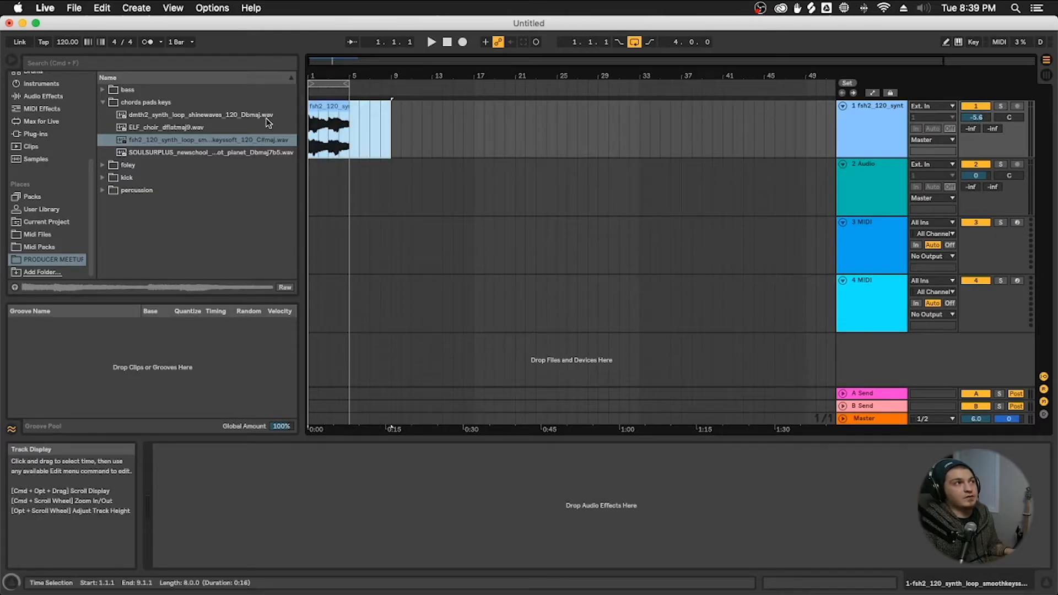
left_click(340, 111)
mouse_move(977, 117)
left_mouse_down()
mouse_move(977, 134)
mouse_move(984, 115)
left_mouse_up()
key("space")
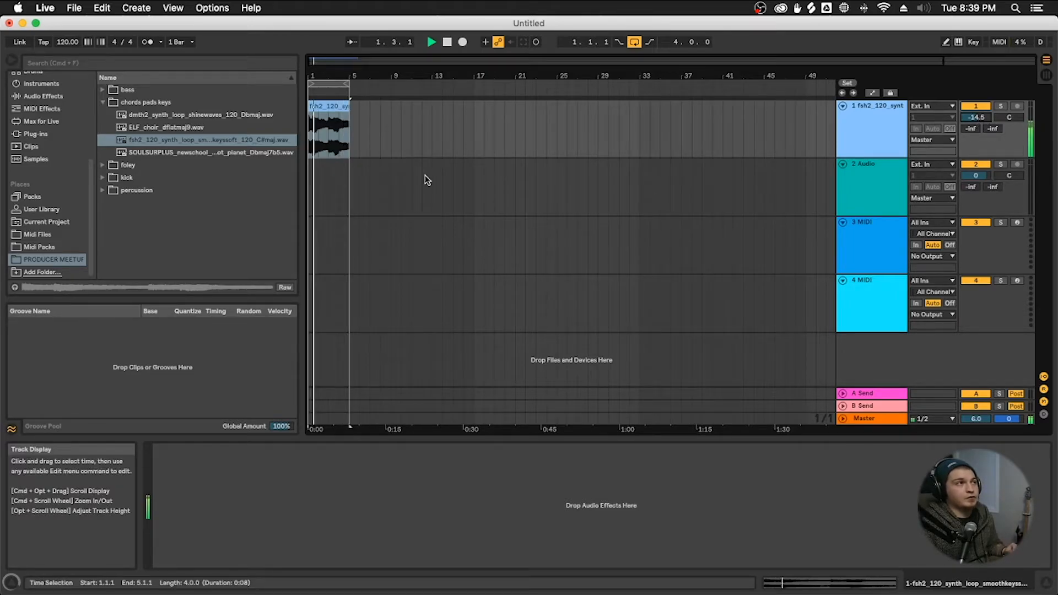
left_click(317, 190)
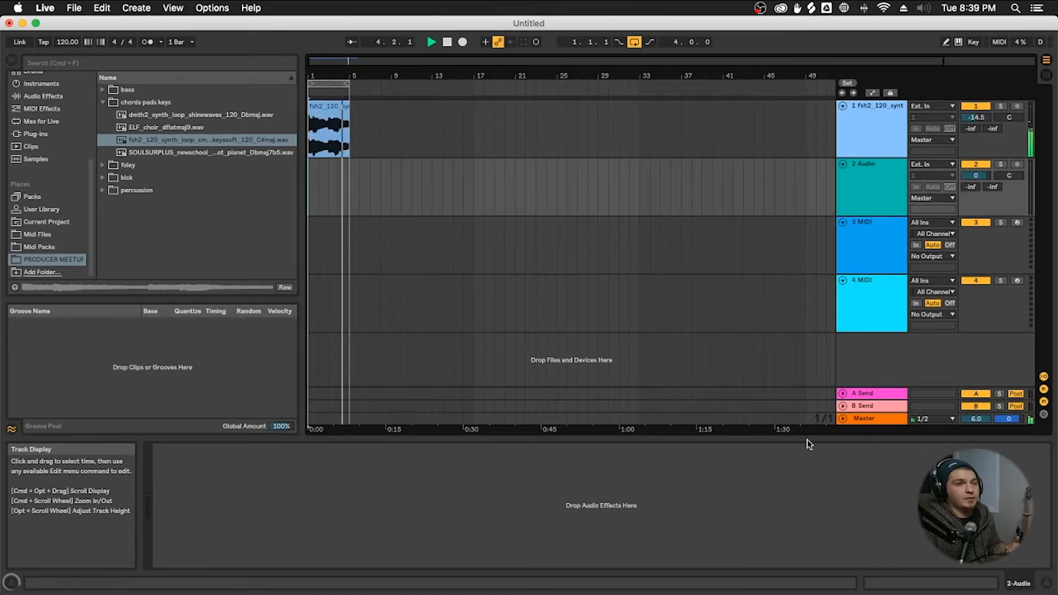
- Unfold the Master track, reset its volume to 0 dB, and raise it back to 6.0 dB
left_click(843, 418)
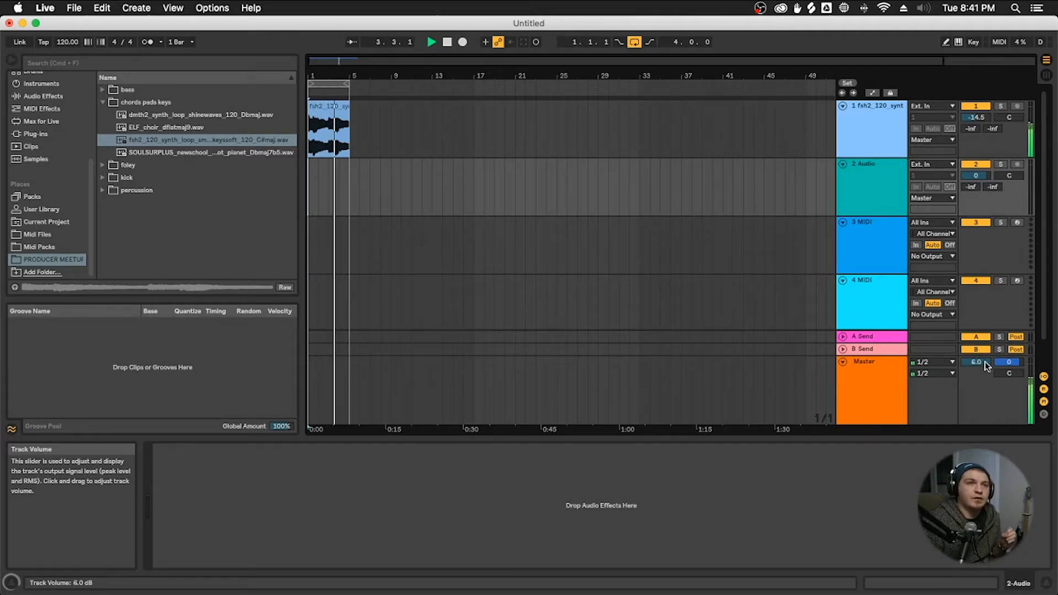
double_click(985, 362)
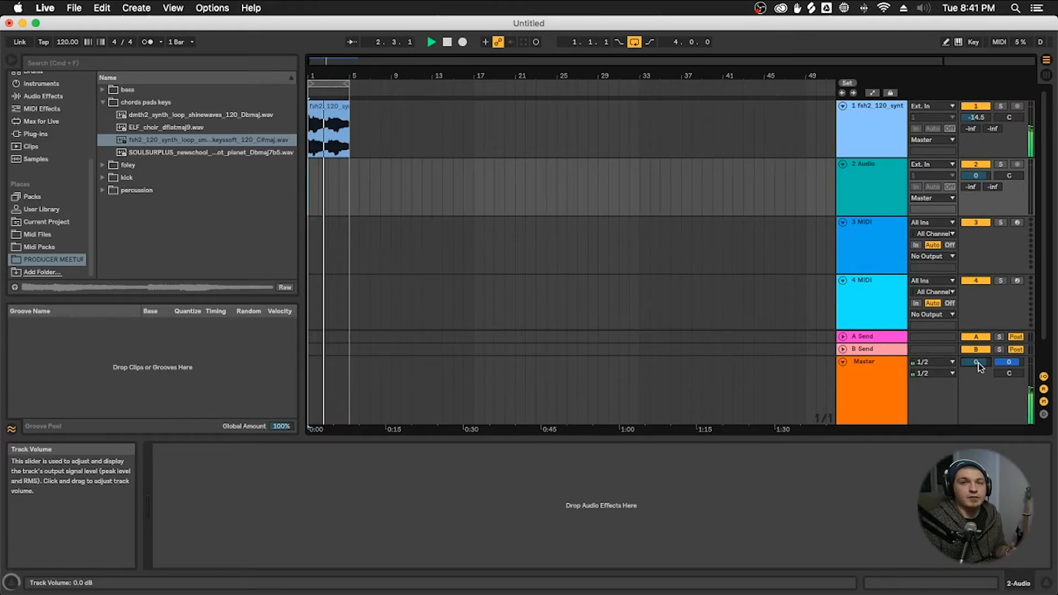
left_click_drag(977, 362, 912, 341)
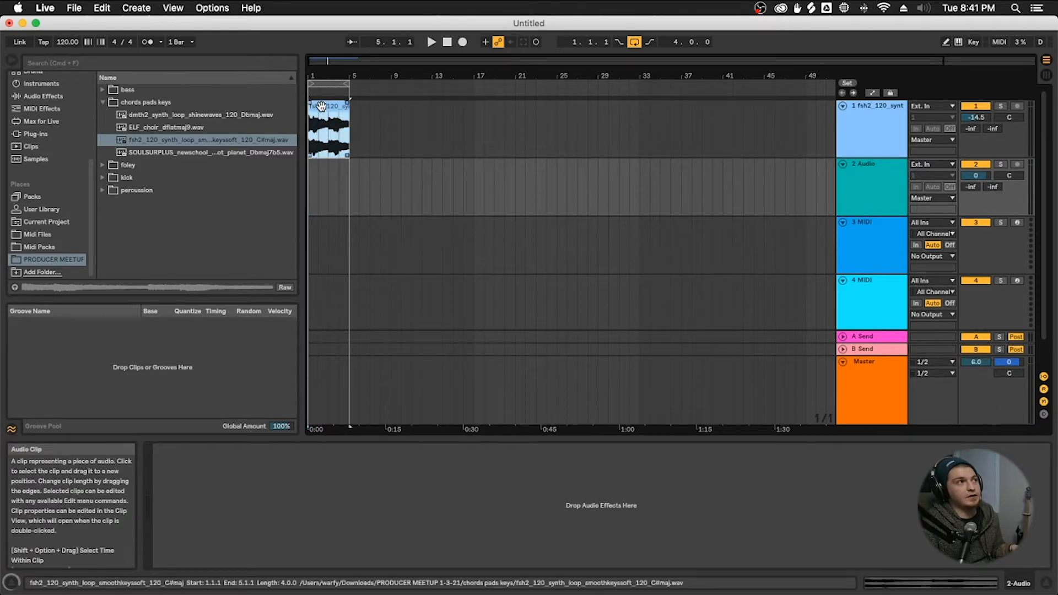
- Play the synth loop, set its track volume to -15.0 dB, and leave the audio clip selected
left_click(329, 132)
key("space")
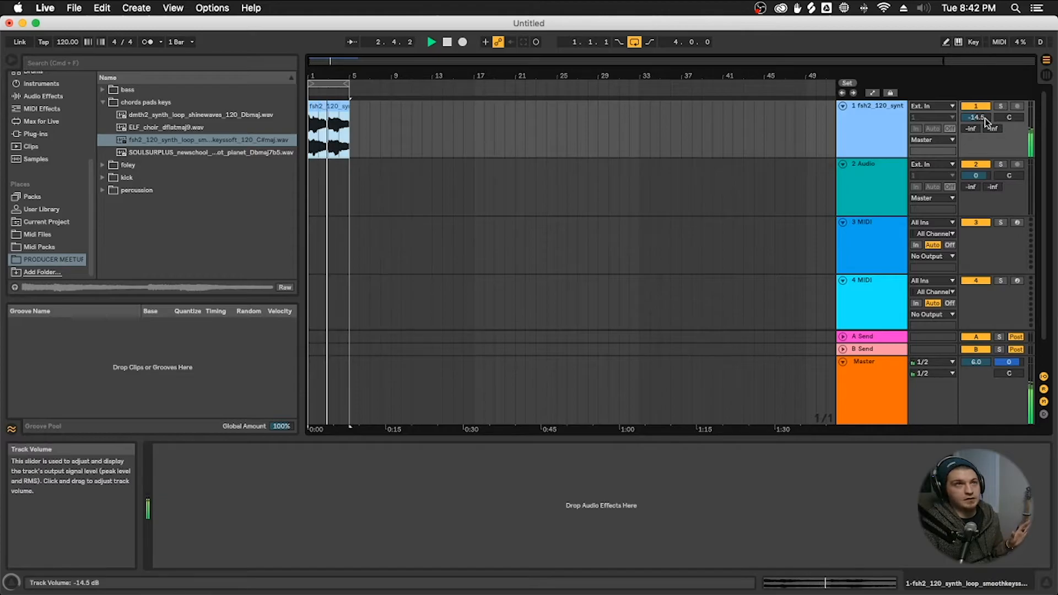
left_click_drag(984, 118, 984, 119)
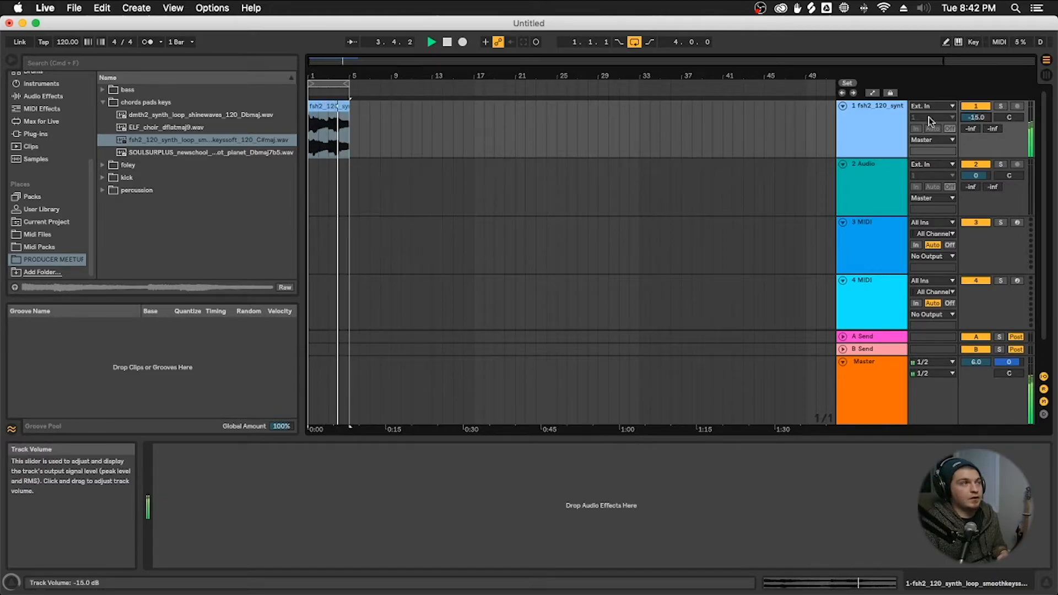
left_click(334, 149)
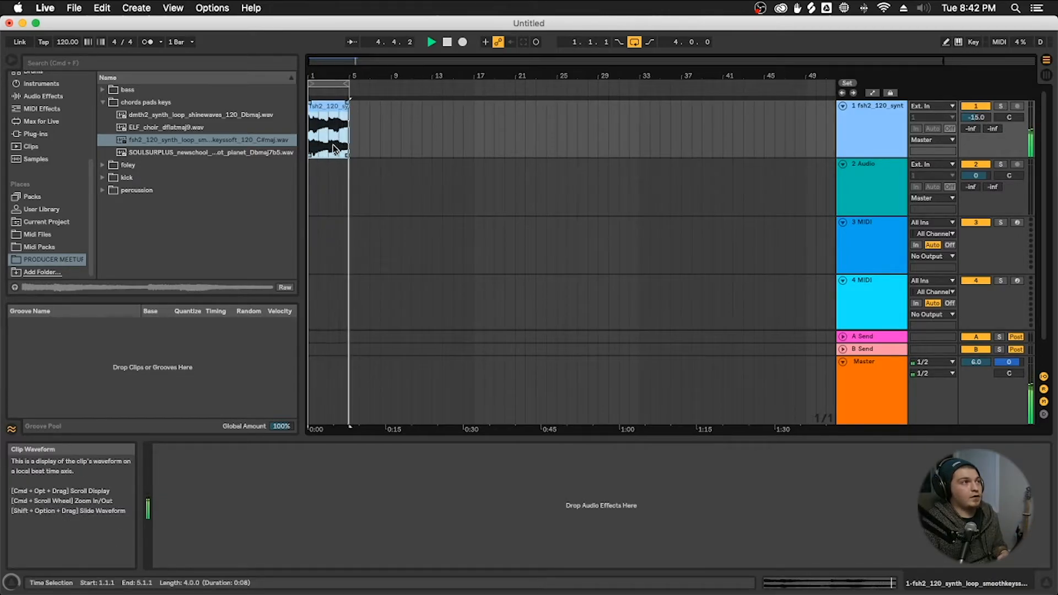
left_click(863, 243)
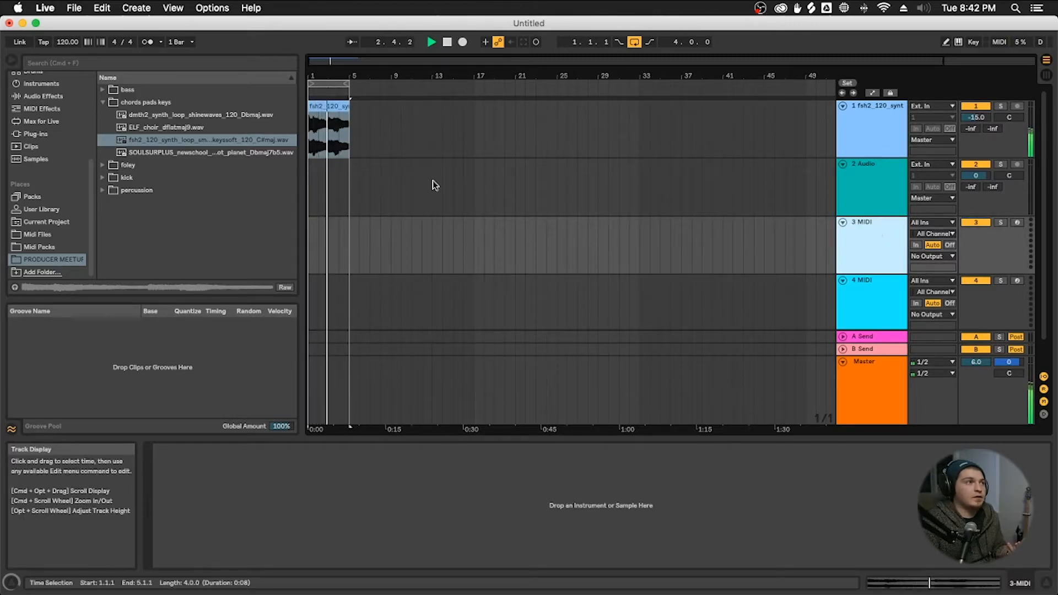
left_click(330, 137)
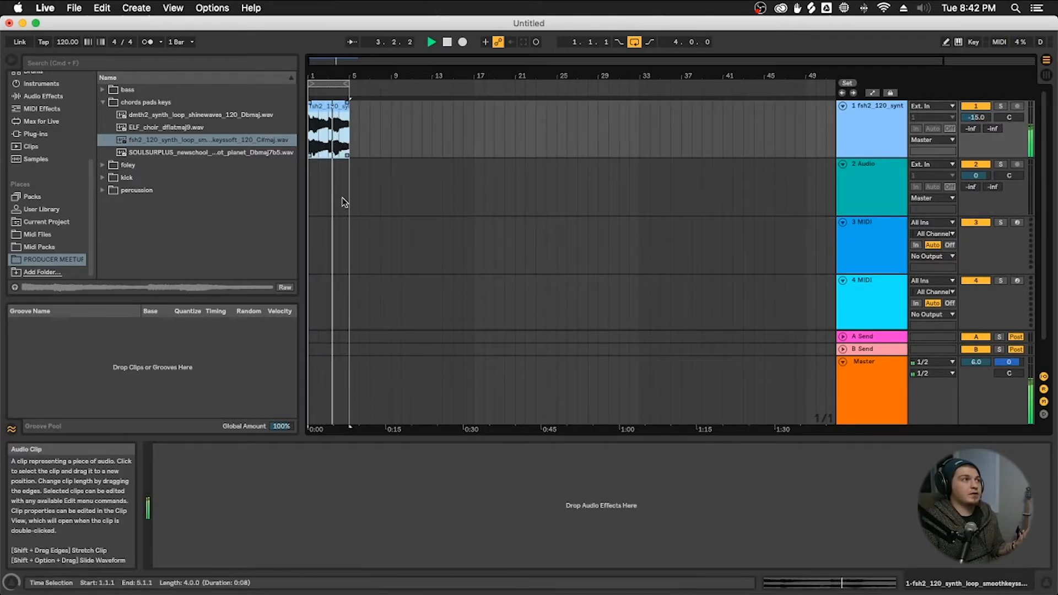
right_click(331, 109)
left_click(646, 190)
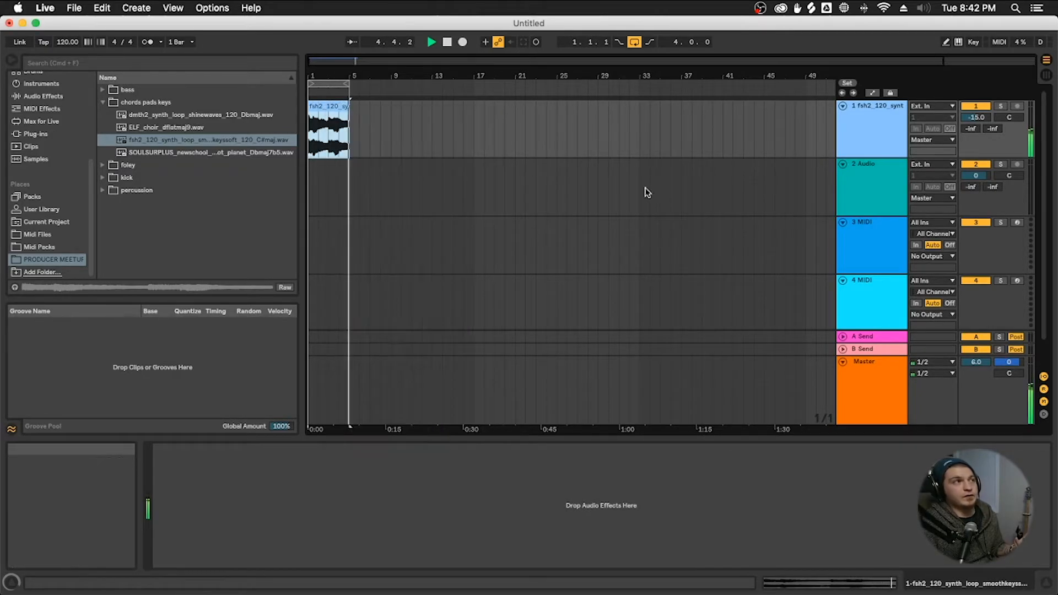
right_click(329, 106)
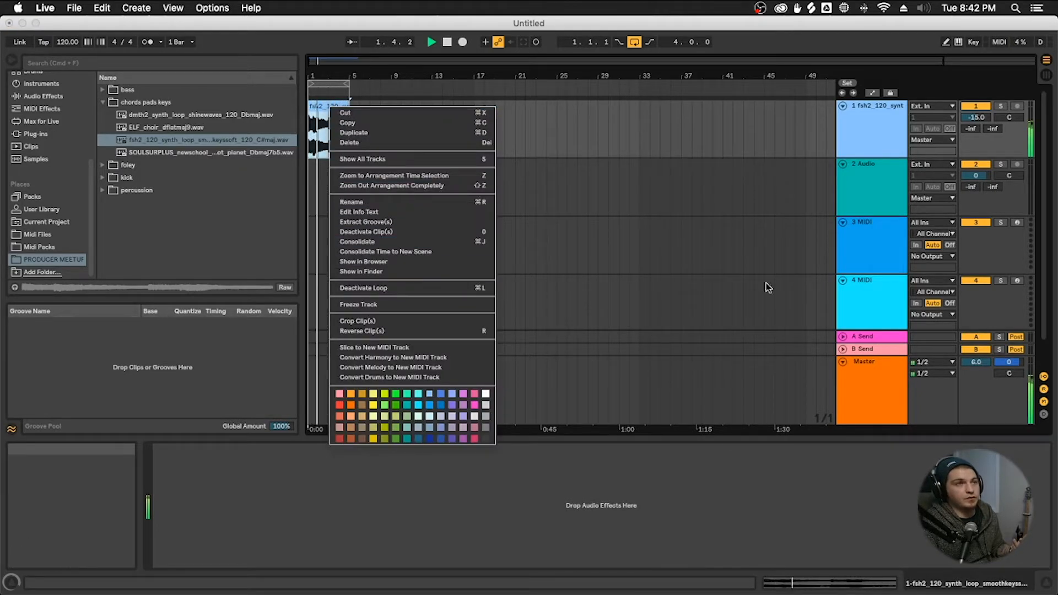
left_click(768, 288)
right_click(326, 106)
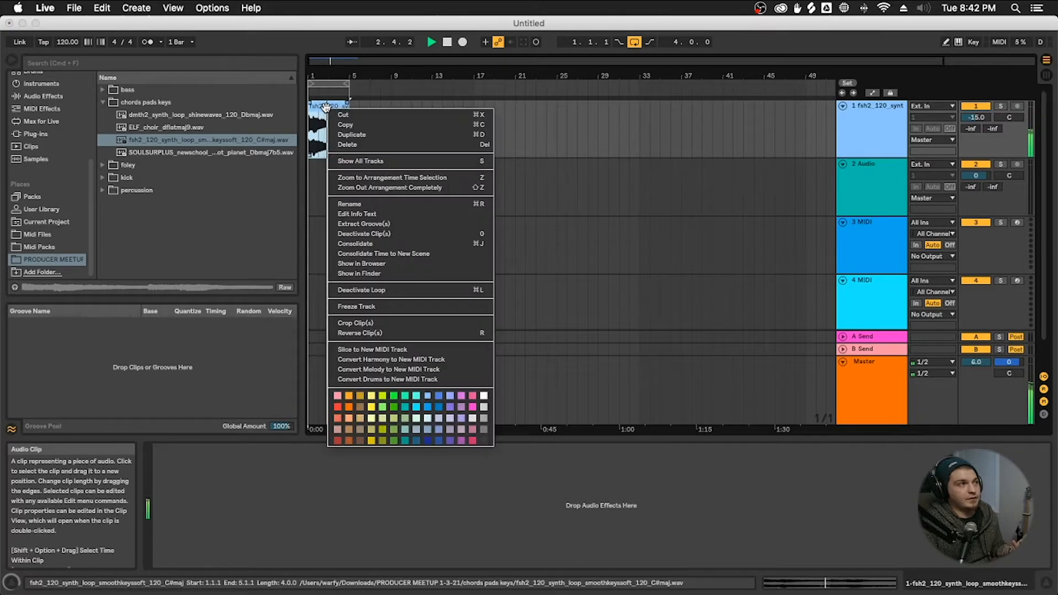
left_click(402, 103)
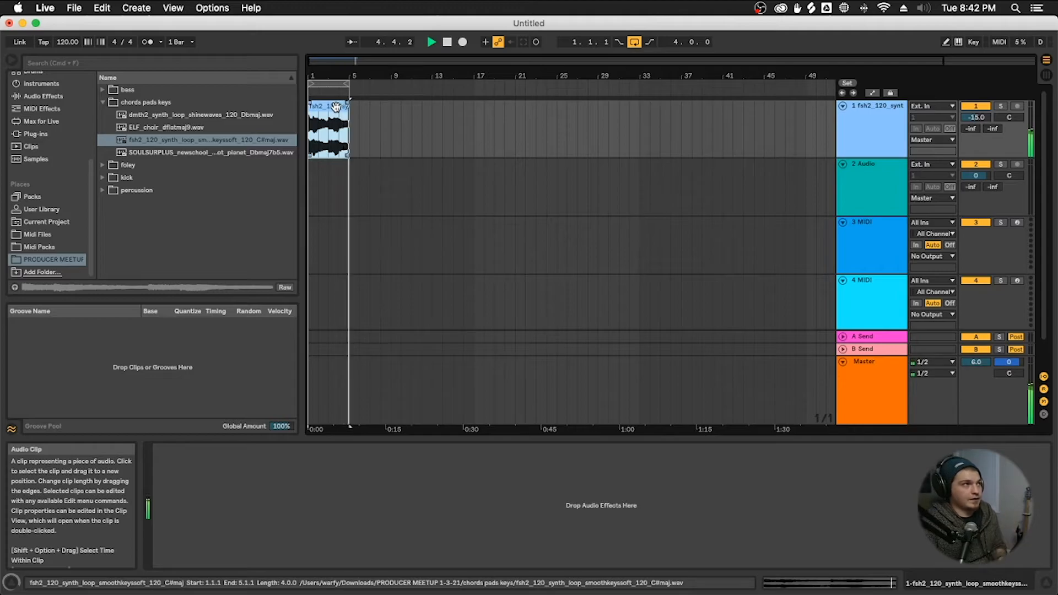
right_click(336, 108)
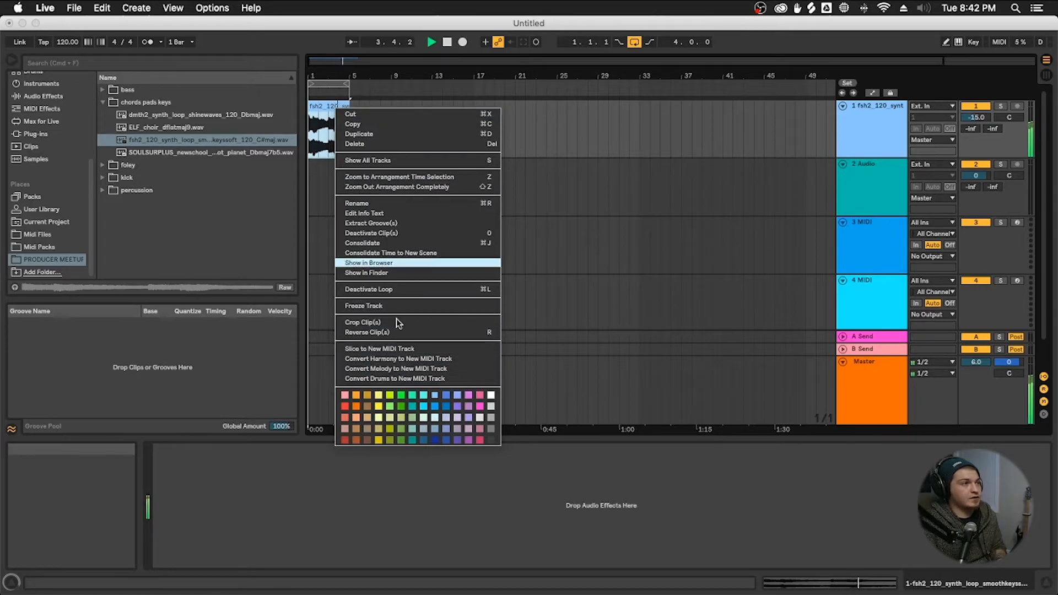
left_click(332, 95)
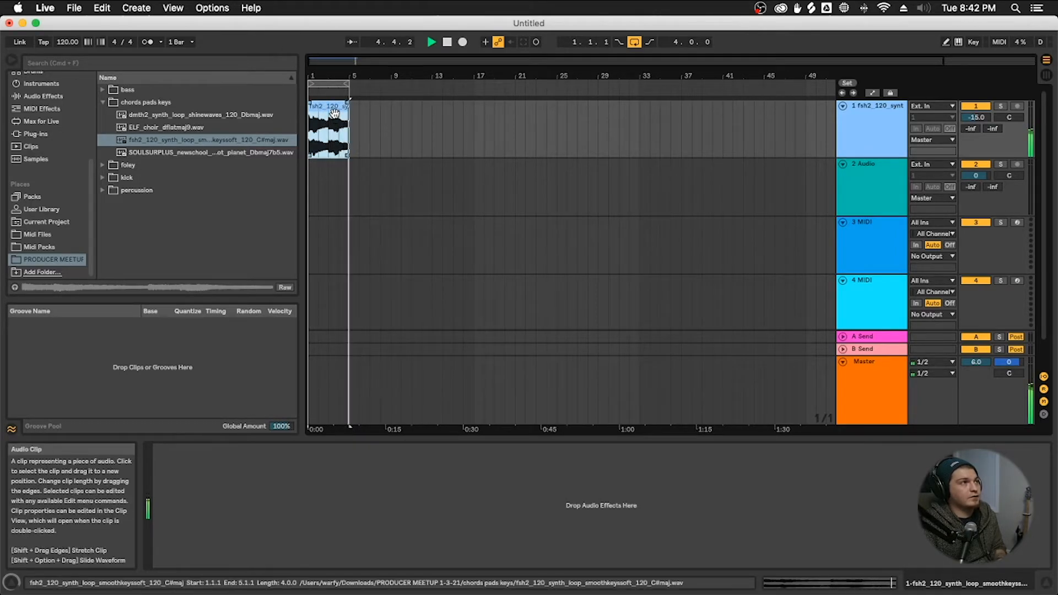
- Convert the synth clip's harmony to a new MIDI track and unfold that track to show its notes
right_click(334, 113)
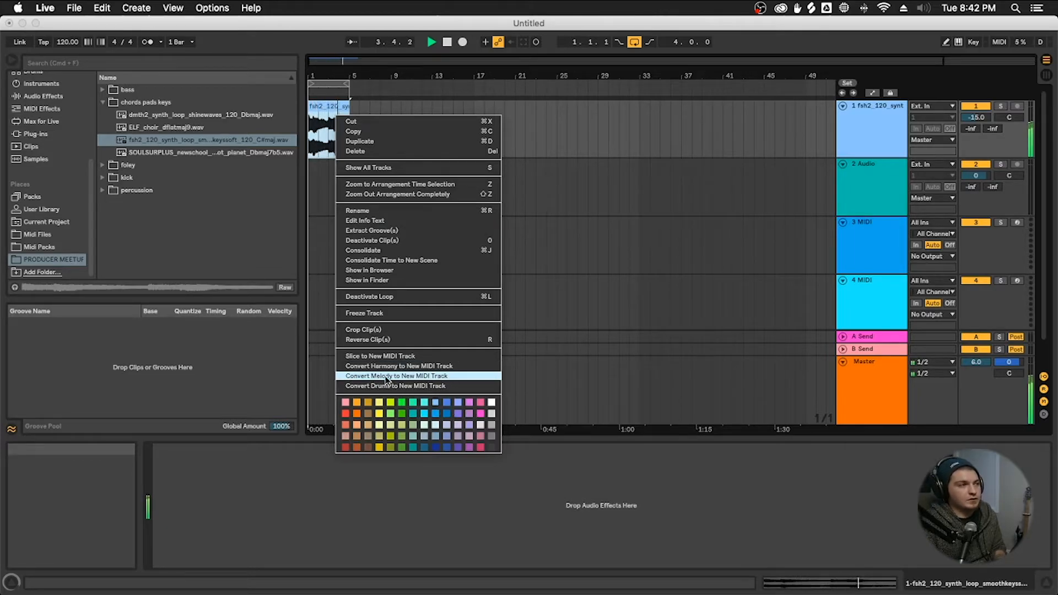
left_click(387, 376)
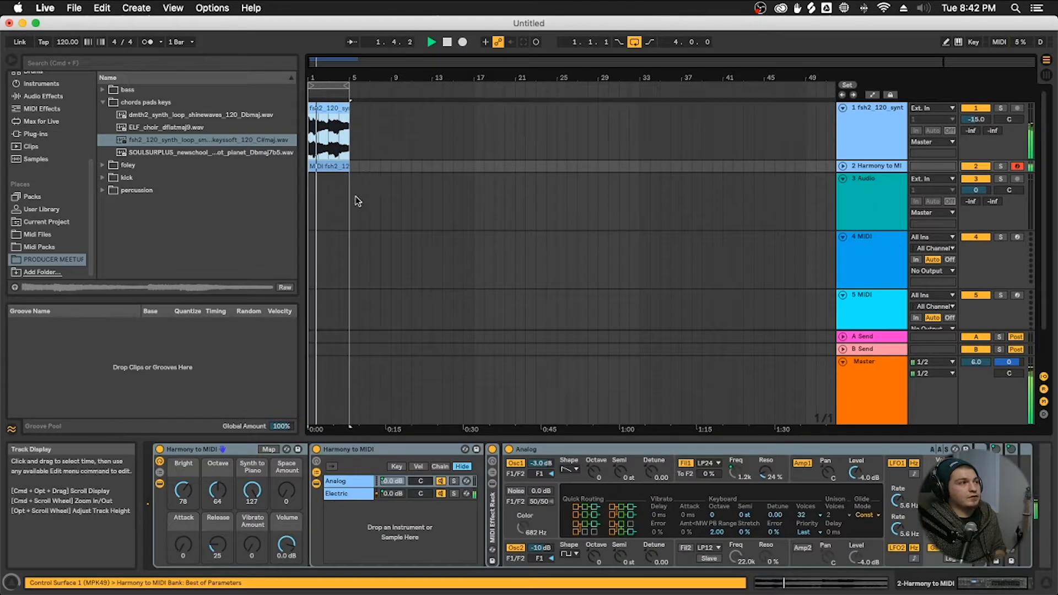
left_click(844, 165)
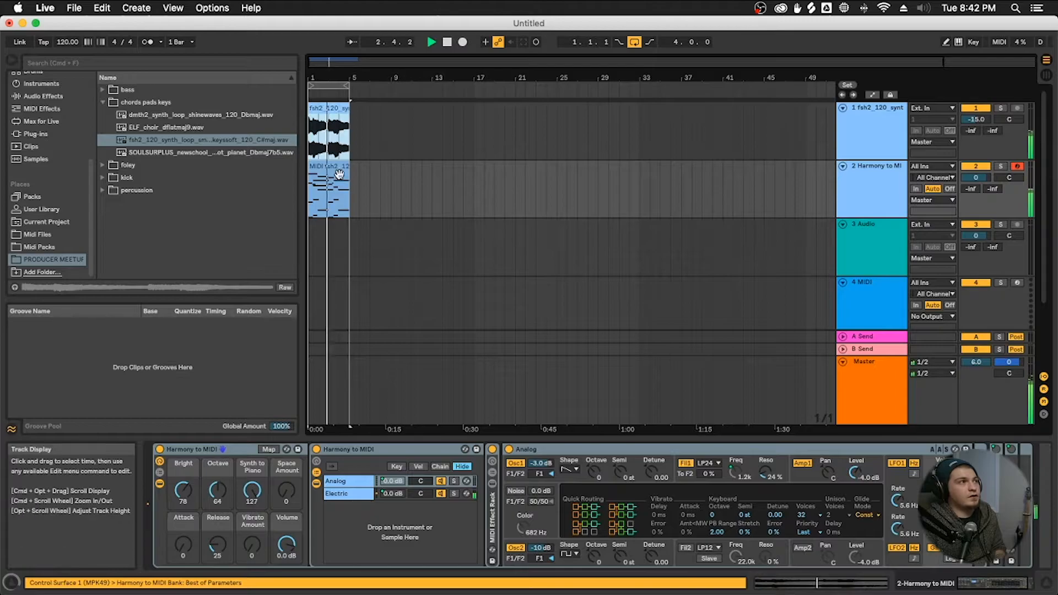
- Select the converted MIDI clip and delete the Harmony to MIDI instrument rack from its track
left_click(368, 152)
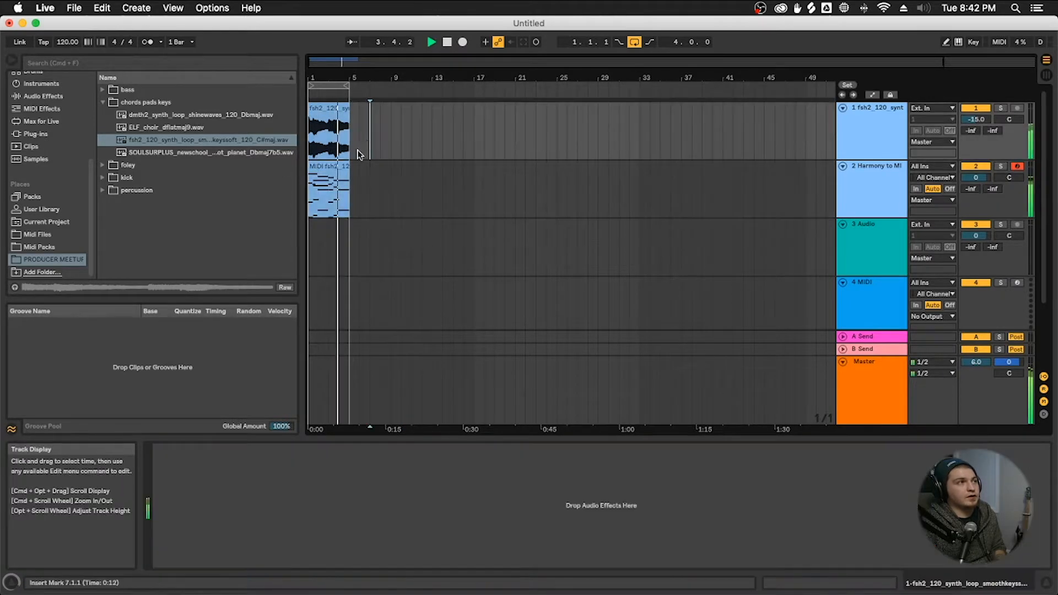
left_click(332, 166)
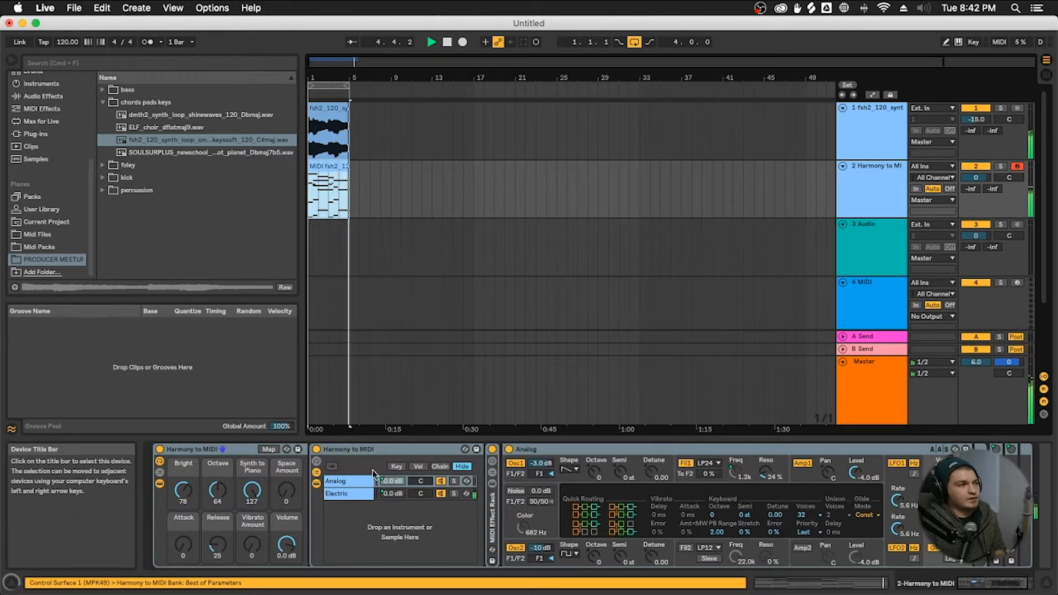
left_click(243, 449)
scroll(558, 510, "right", 2)
scroll(573, 505, "left", 2)
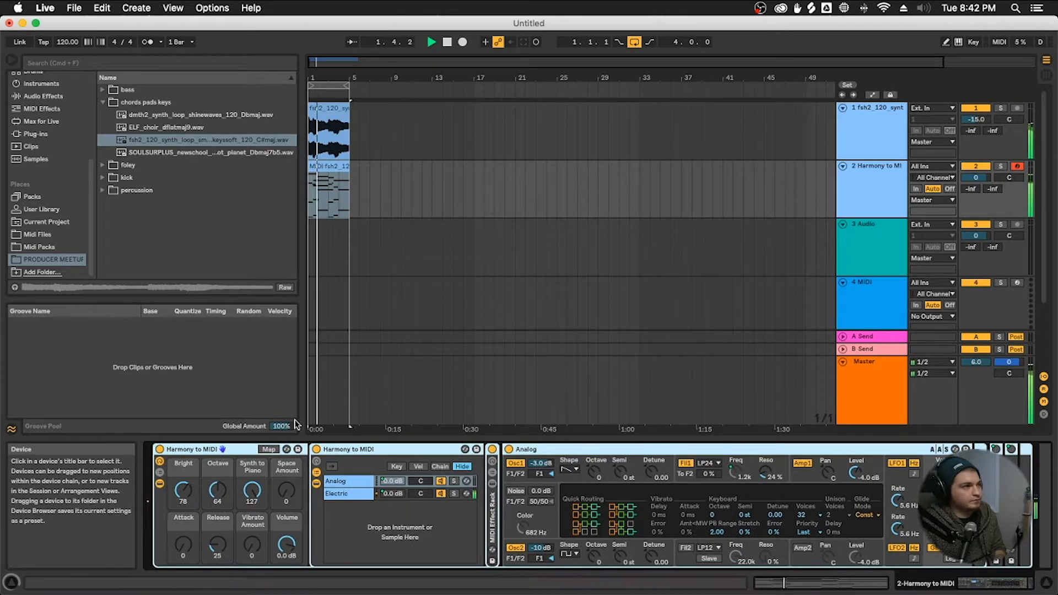
key("Delete")
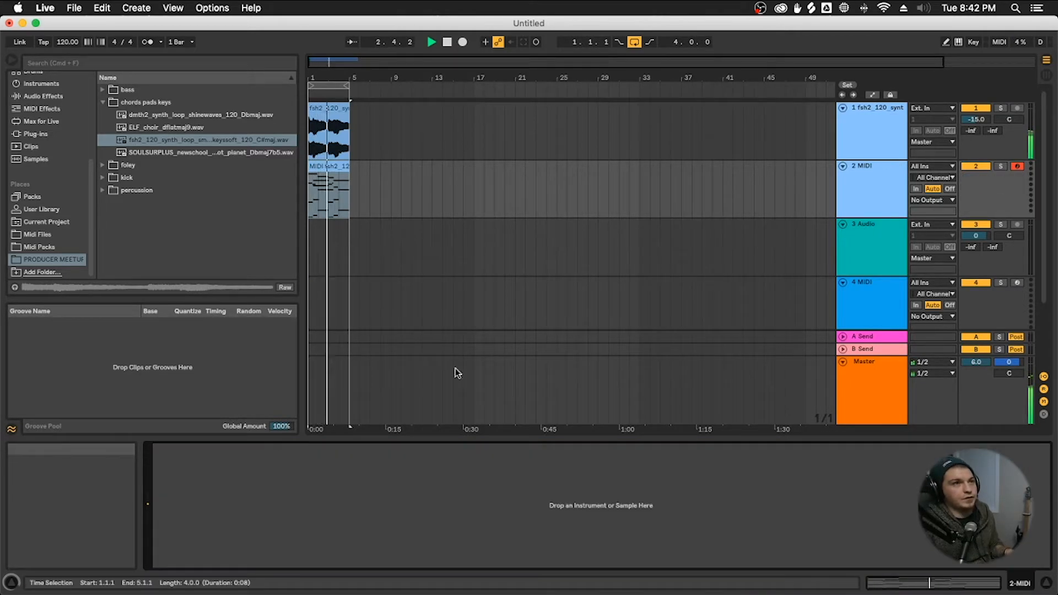
- Move the converted MIDI clip down to the third track at 1.1.1 and show its notes in Clip View
left_click_drag(318, 167, 324, 234)
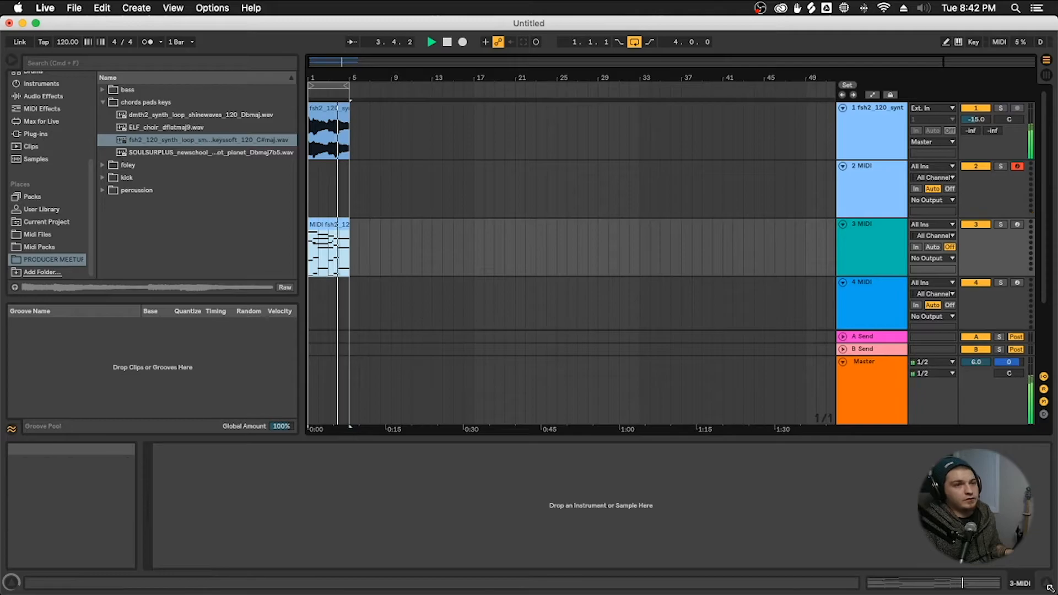
left_click(984, 588)
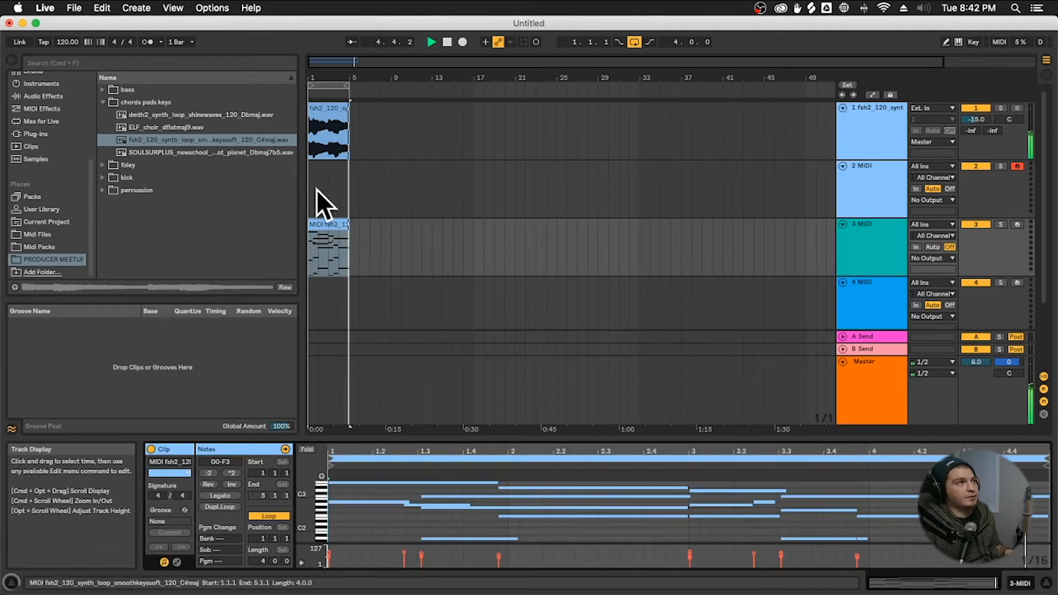
- Look through the synth audio clip's warp modes and keep it on Complex
left_click(324, 115)
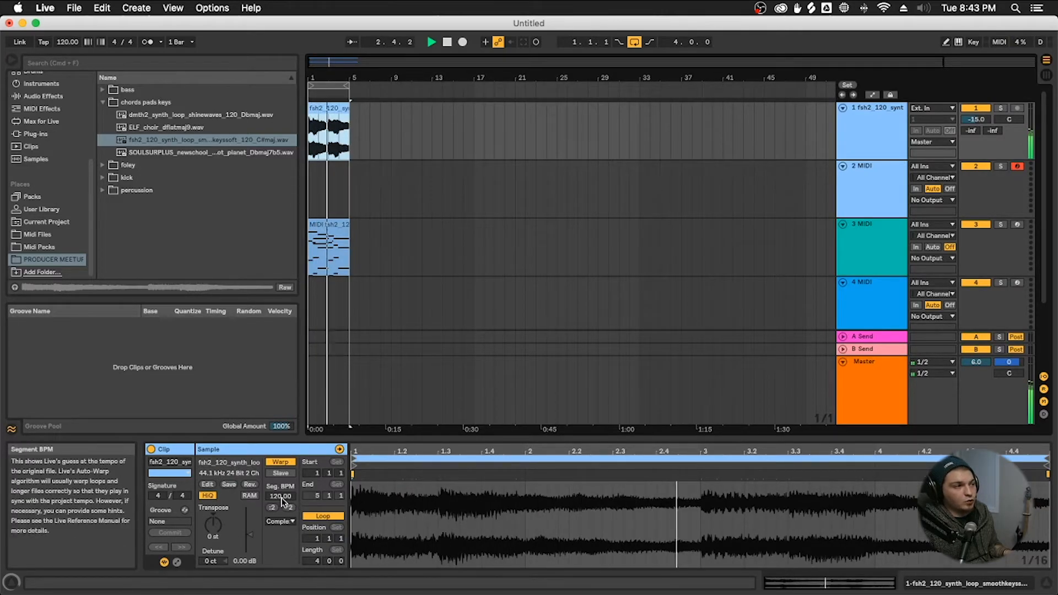
left_click(282, 521)
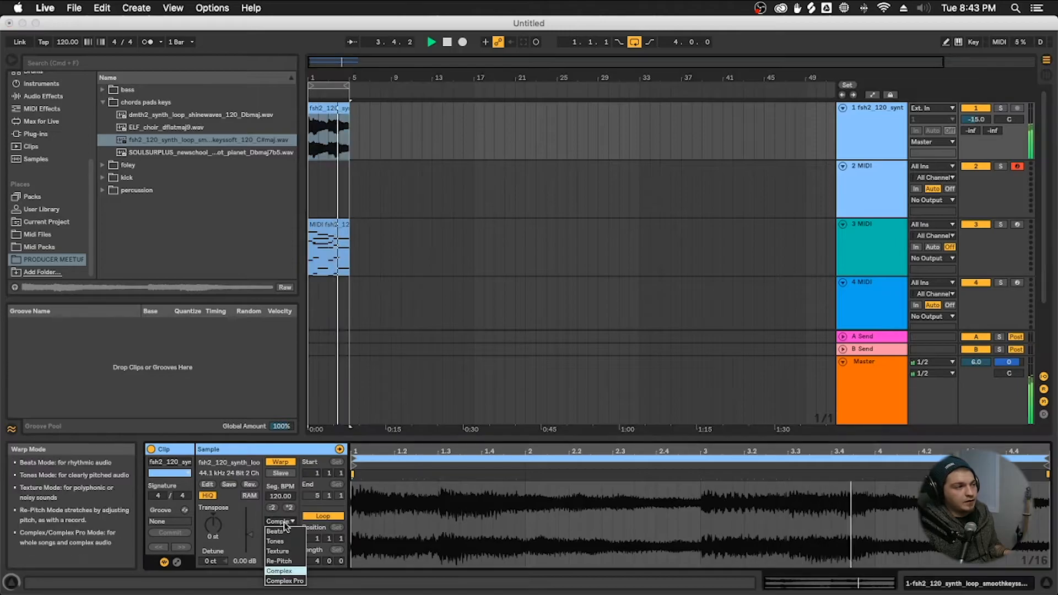
left_click(255, 521)
left_click(284, 522)
left_click(253, 518)
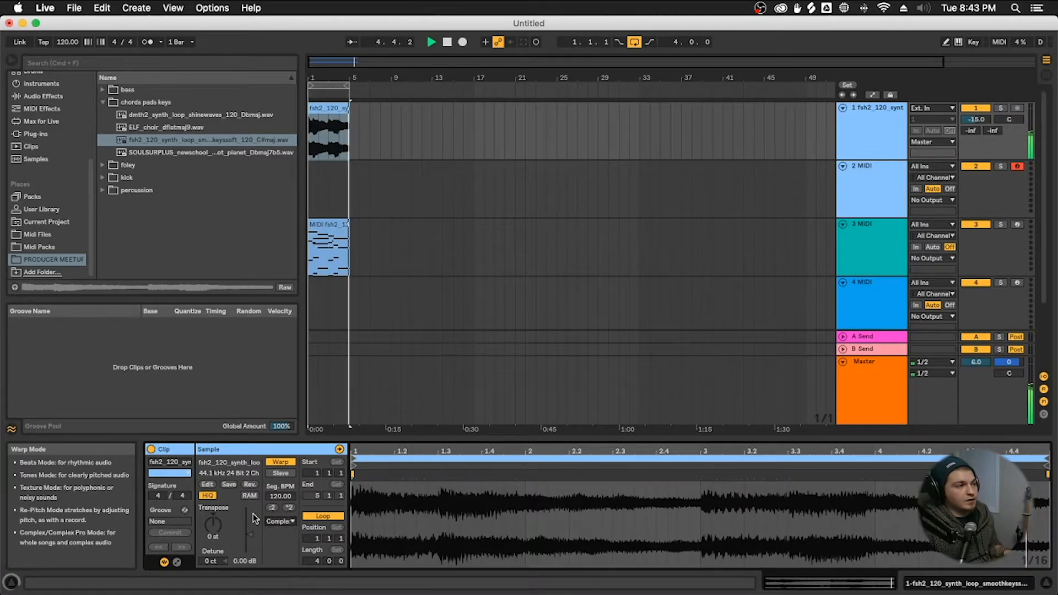
left_click(286, 525)
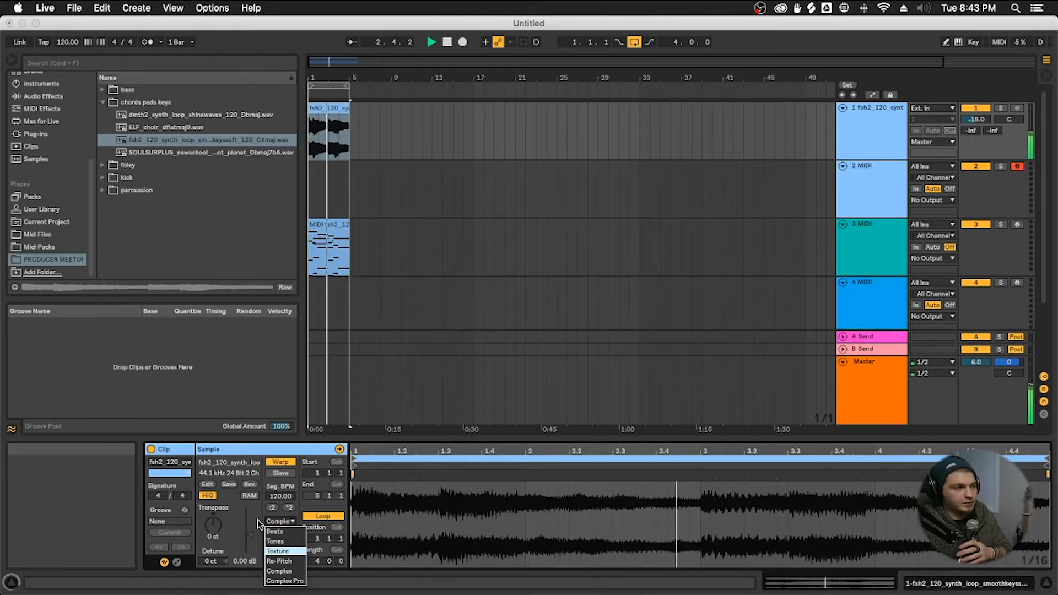
left_click(278, 578)
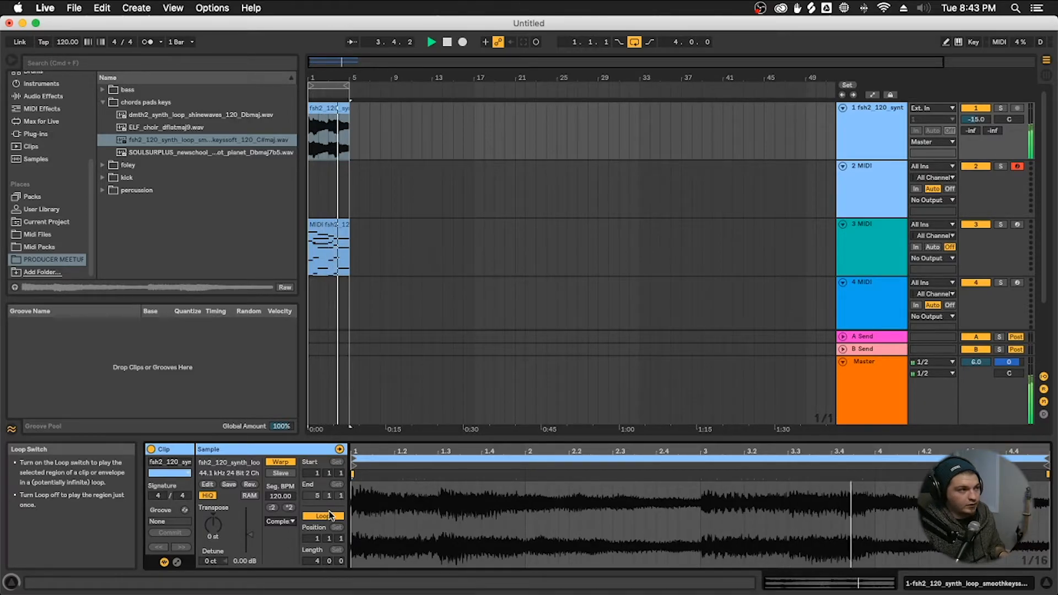
- Check the default warp mode in the Record/Warp/Launch preferences, keep it on Complex and close the preferences
key("super+comma")
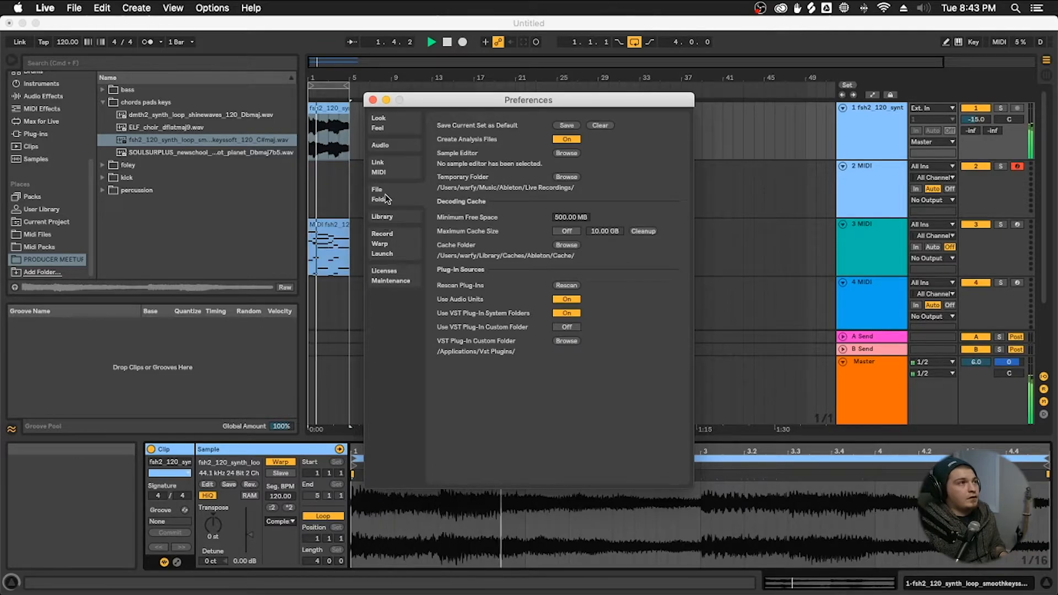
left_click(378, 231)
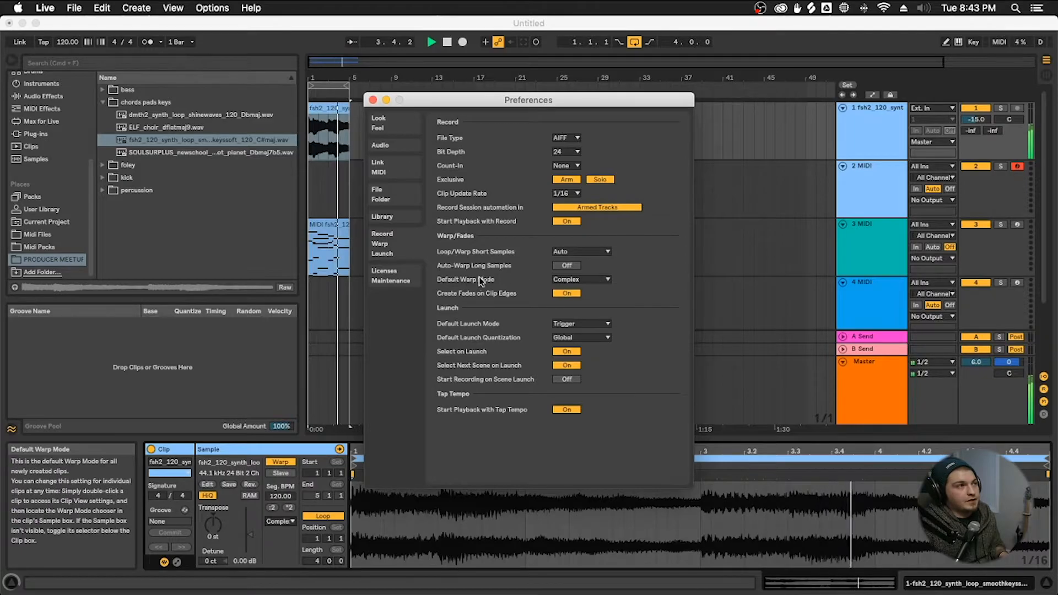
left_click(579, 279)
left_click(564, 329)
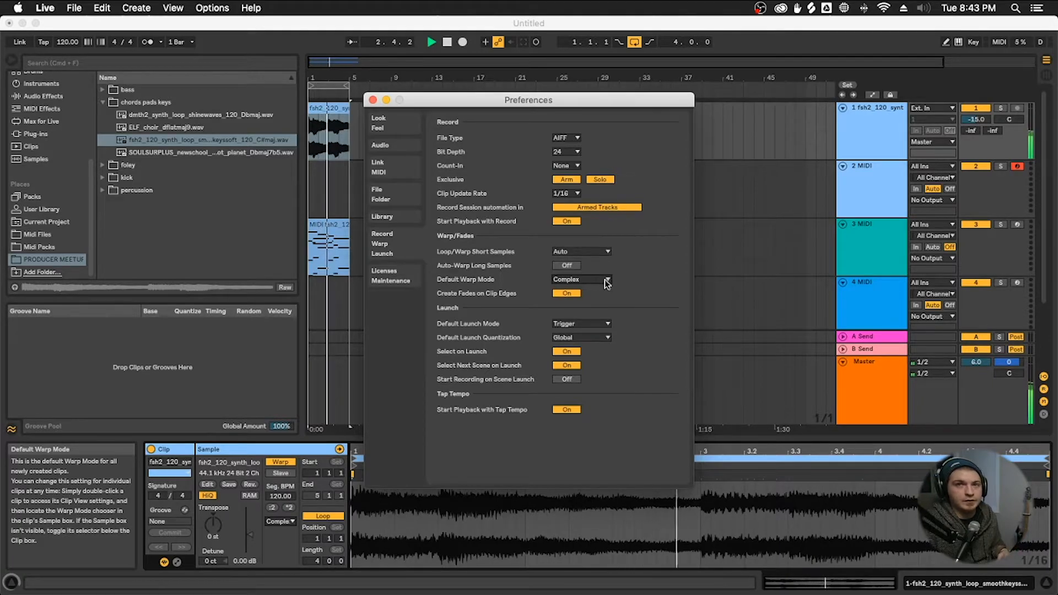
left_click(373, 100)
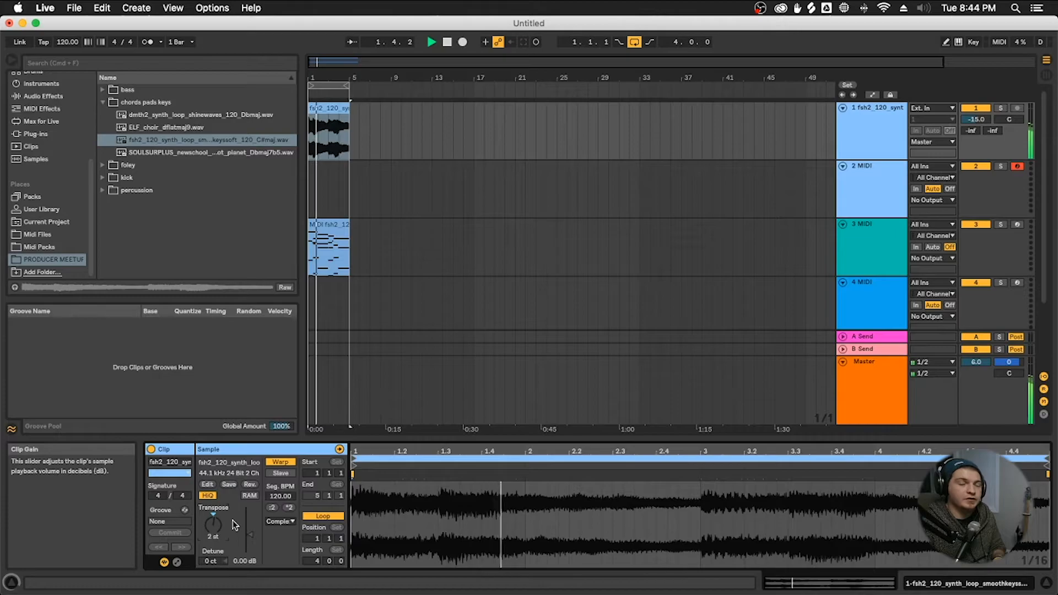
- Try transposing and detuning the synth audio clip, and reset it to 0 st and 0 ct
left_click_drag(213, 514, 210, 556)
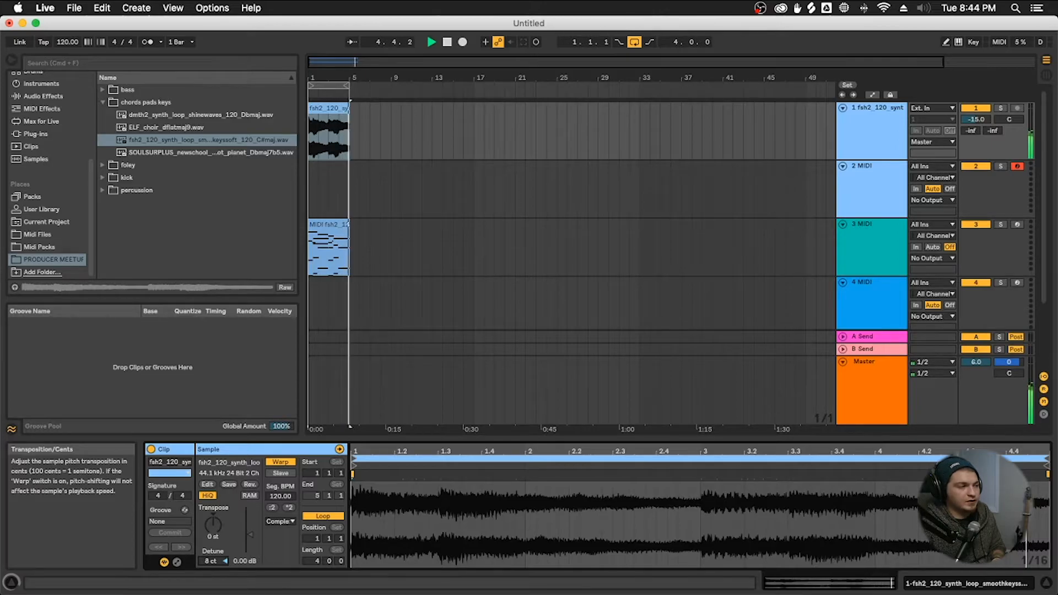
left_click(225, 562)
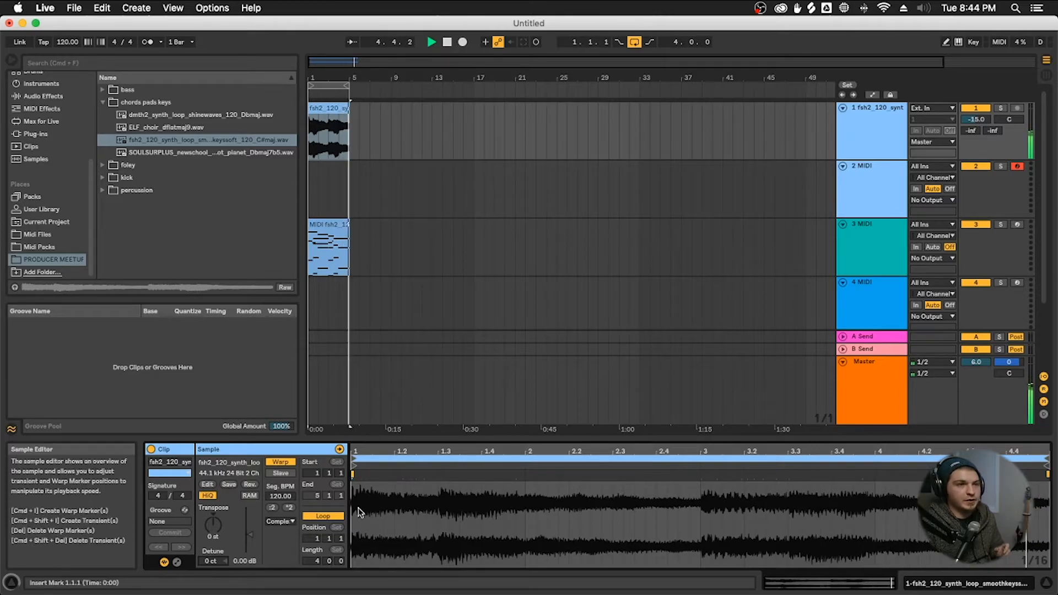
- Compare Clip View and Device View for the converted MIDI clip and the synth audio clip
left_click(341, 224)
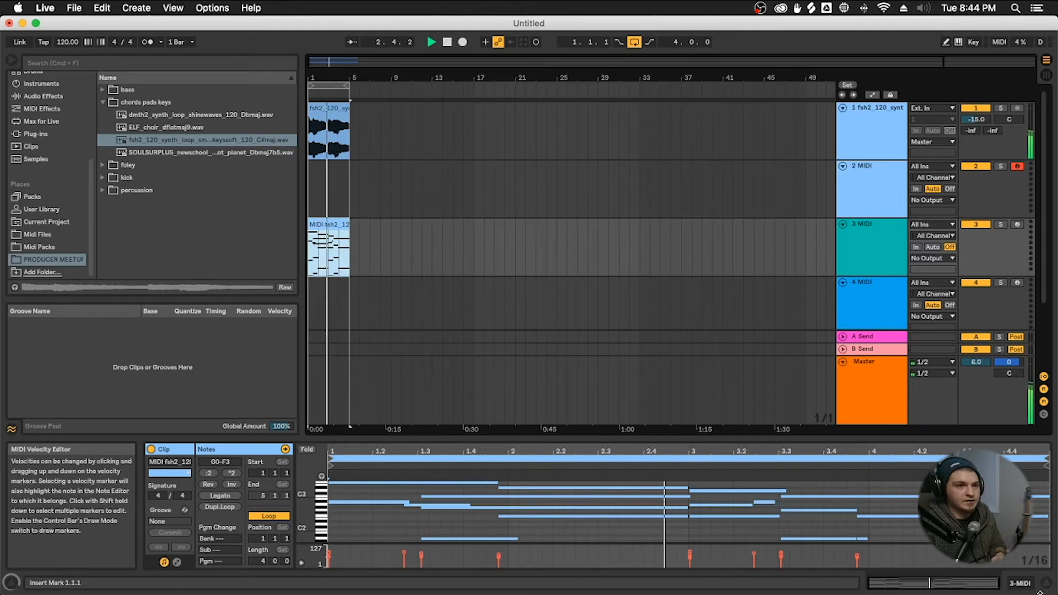
left_click(1026, 585)
left_click(340, 109)
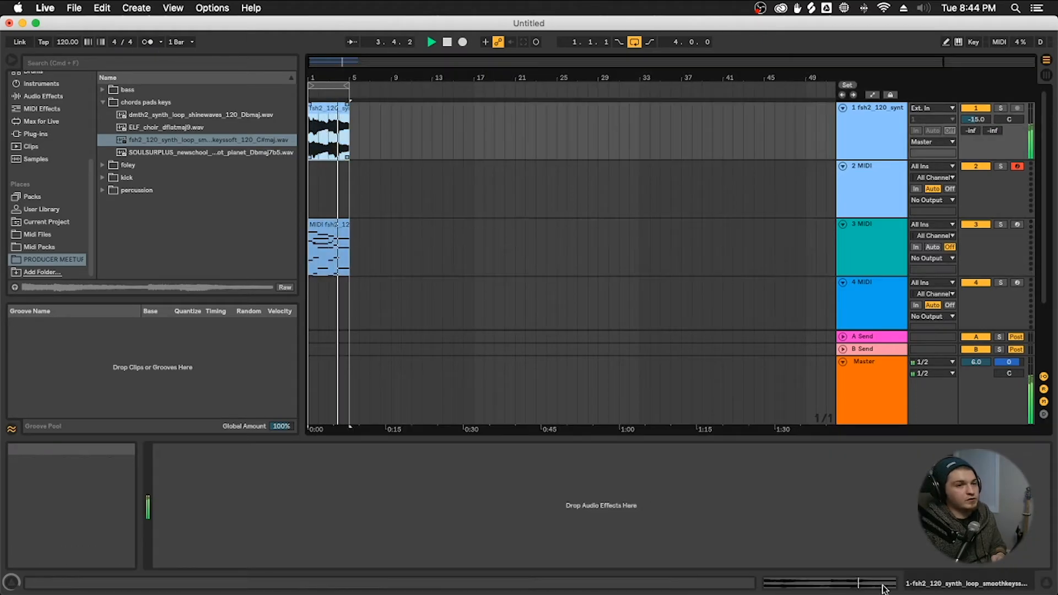
left_click(994, 580)
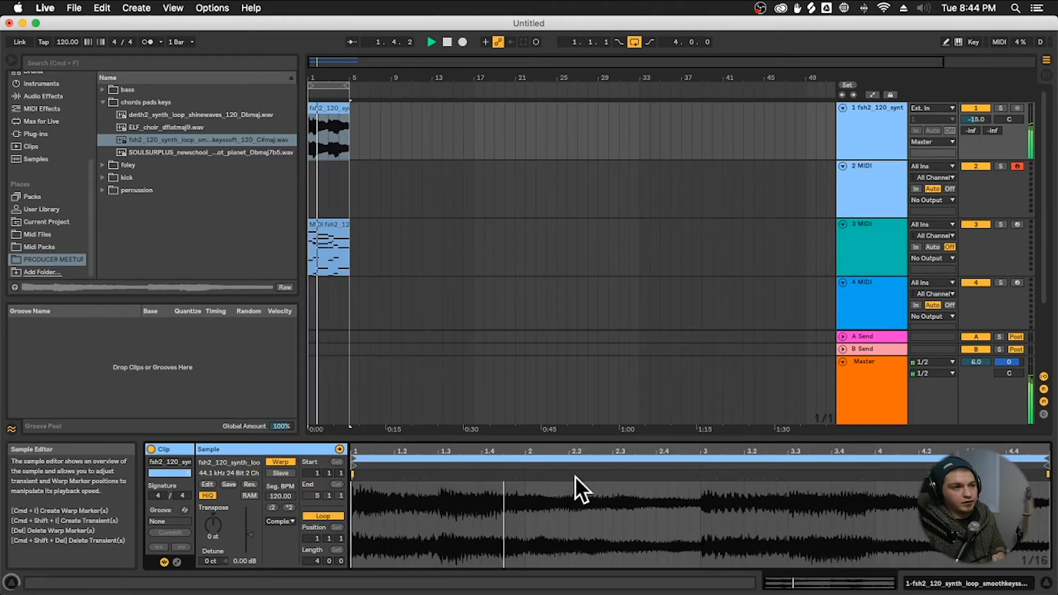
- Try the Beat Repeat audio effect on the synth track, delete it and return to the clip's waveform
left_click(935, 585)
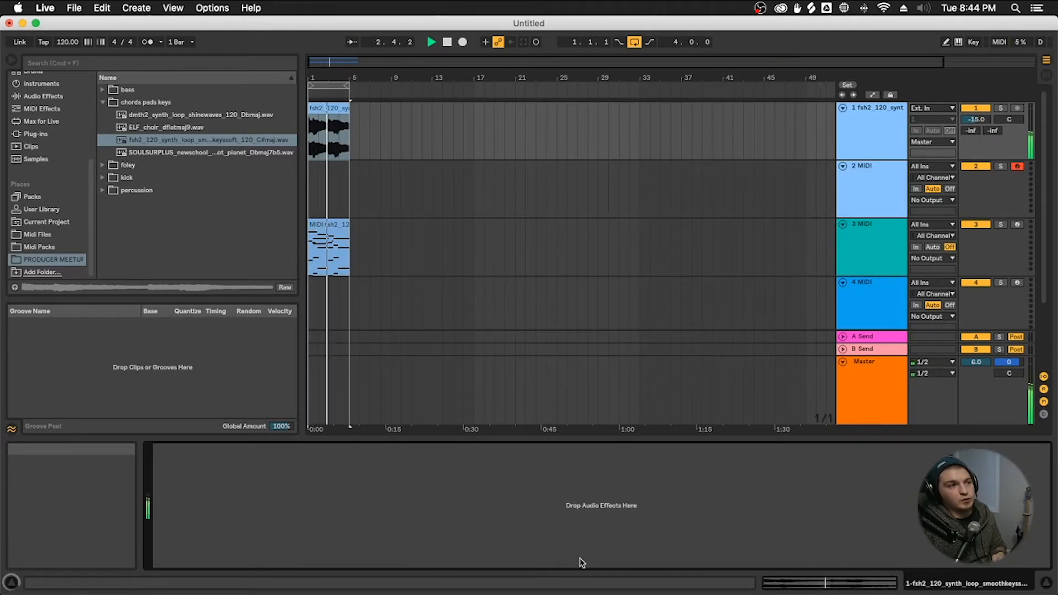
scroll(44, 138, "up", 3)
left_click(36, 178)
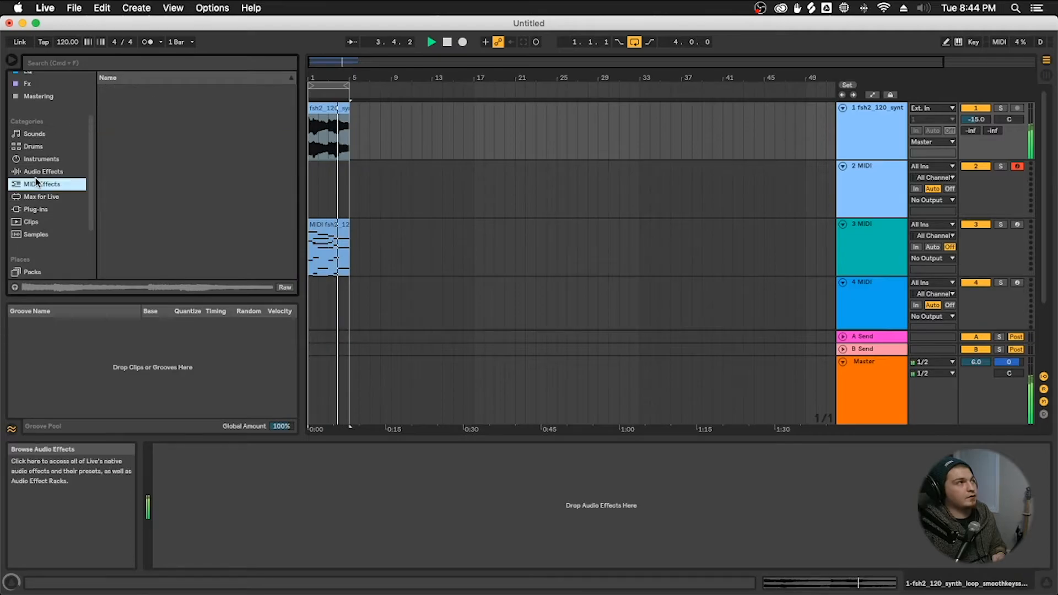
left_click_drag(137, 140, 426, 531)
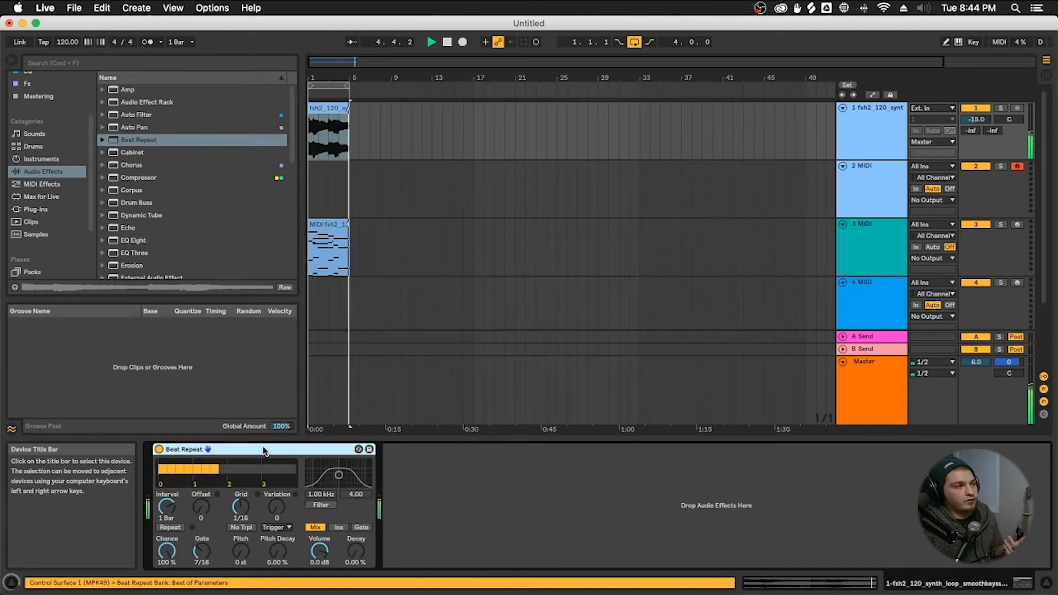
key("Delete")
left_click(982, 588)
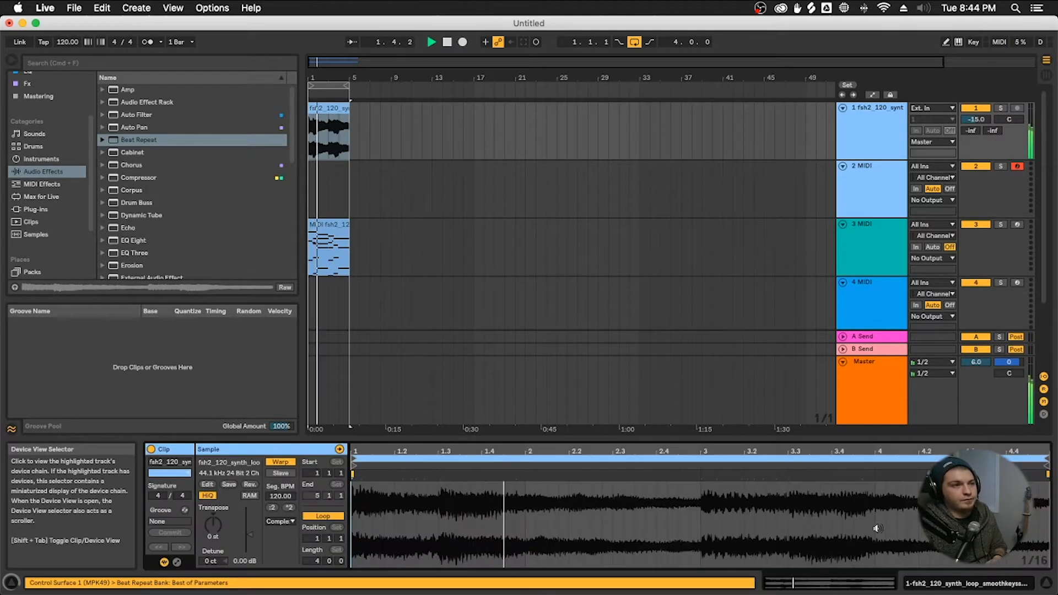
- Widen the browser slightly and mute the synth audio track, leaving the converted MIDI clip selected
left_click(325, 225)
left_click_drag(303, 139, 328, 148)
left_click(353, 148)
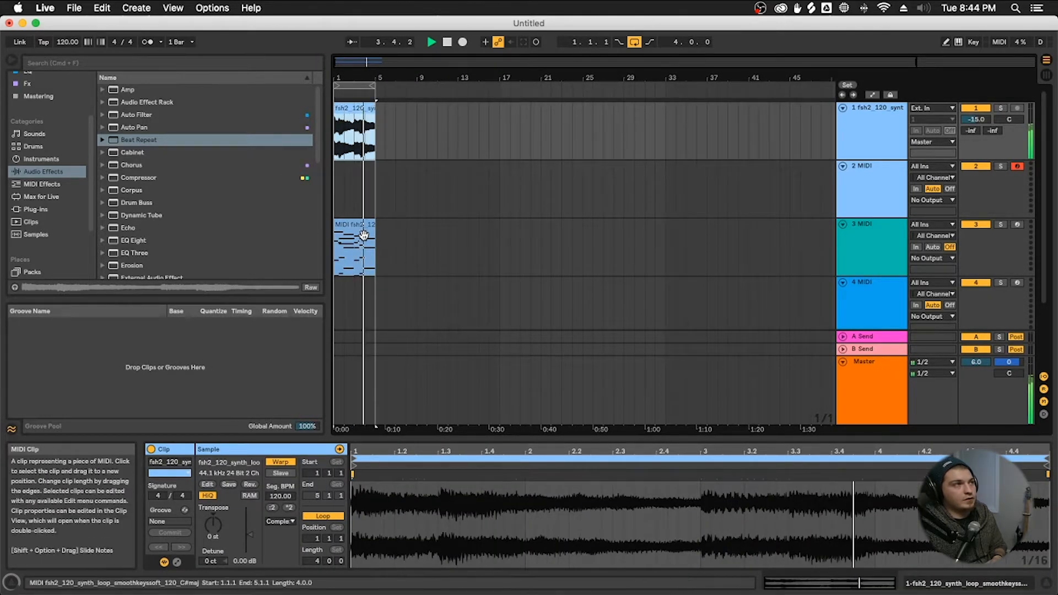
left_click(353, 267)
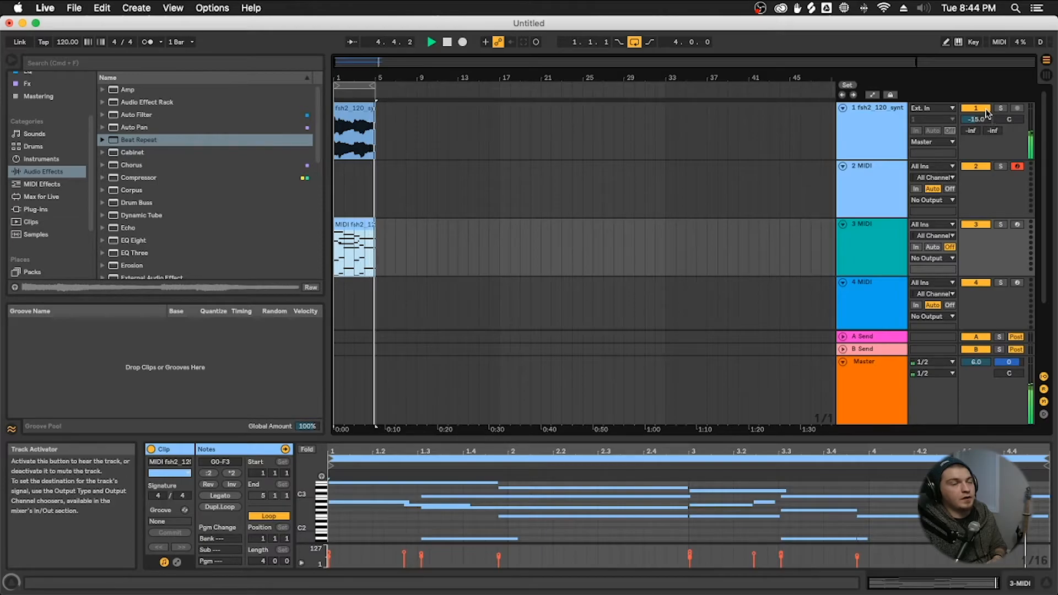
left_click(410, 250)
left_click(355, 248)
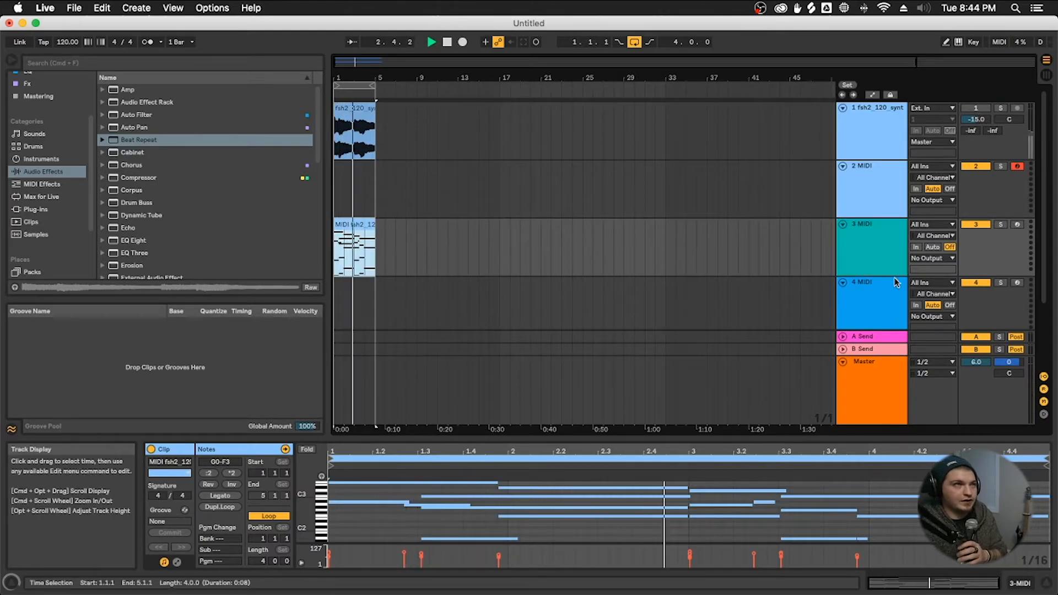
- View the third track's device chain and return to the notes of its MIDI clip
left_click(869, 250)
left_click(1020, 584)
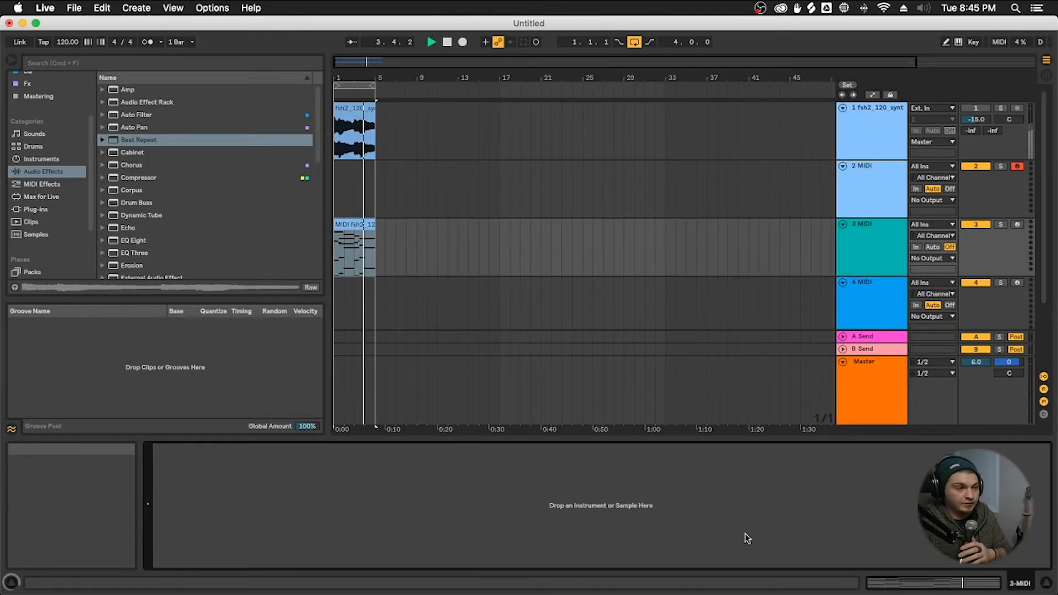
left_click(893, 583)
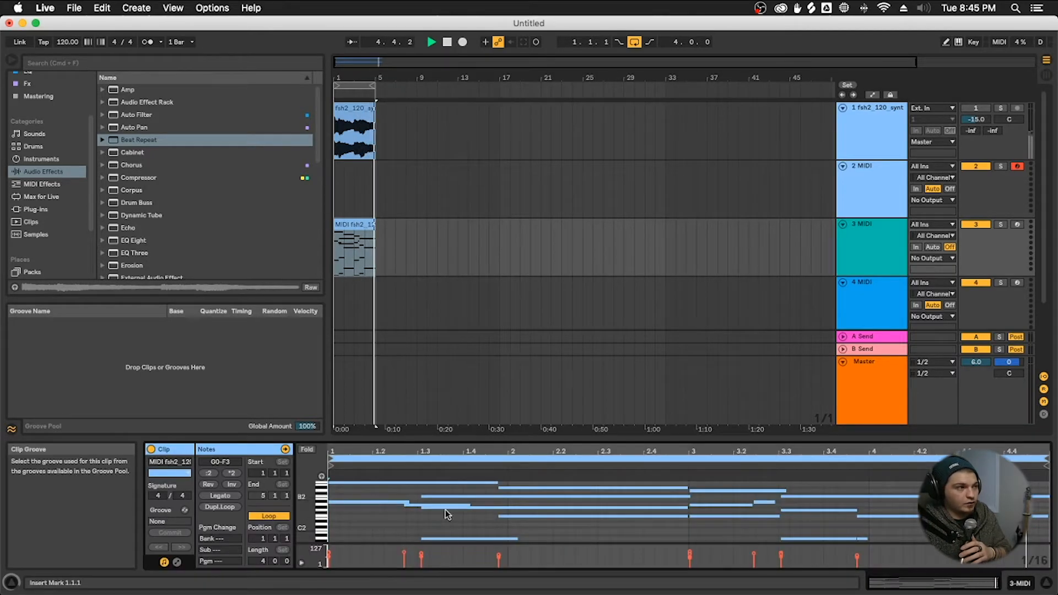
- Load the Analog instrument onto the third MIDI track and set its track volume to -9.5 dB
left_click(1020, 583)
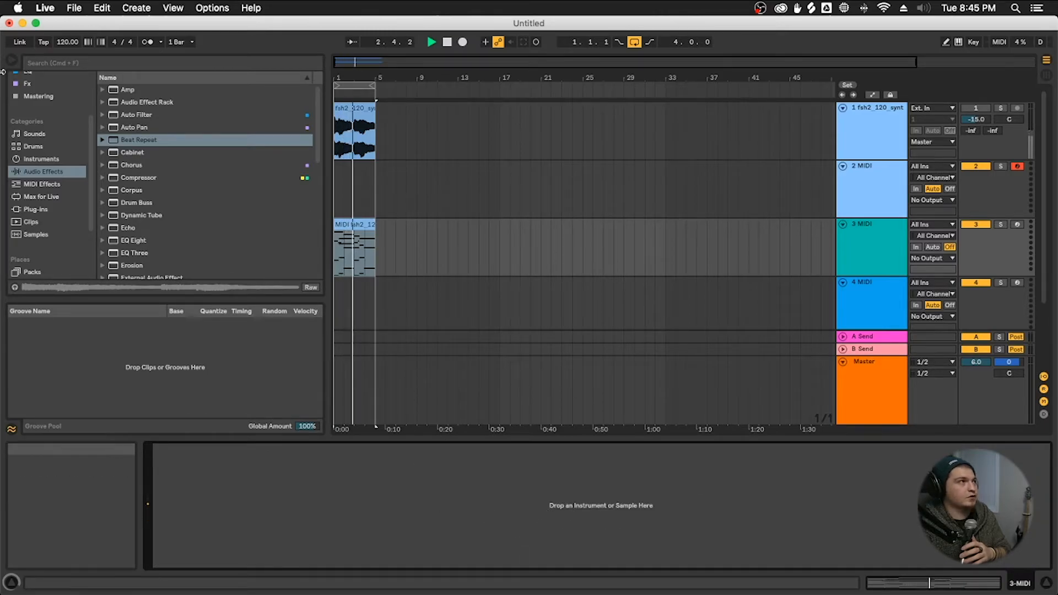
scroll(24, 99, "up", 3)
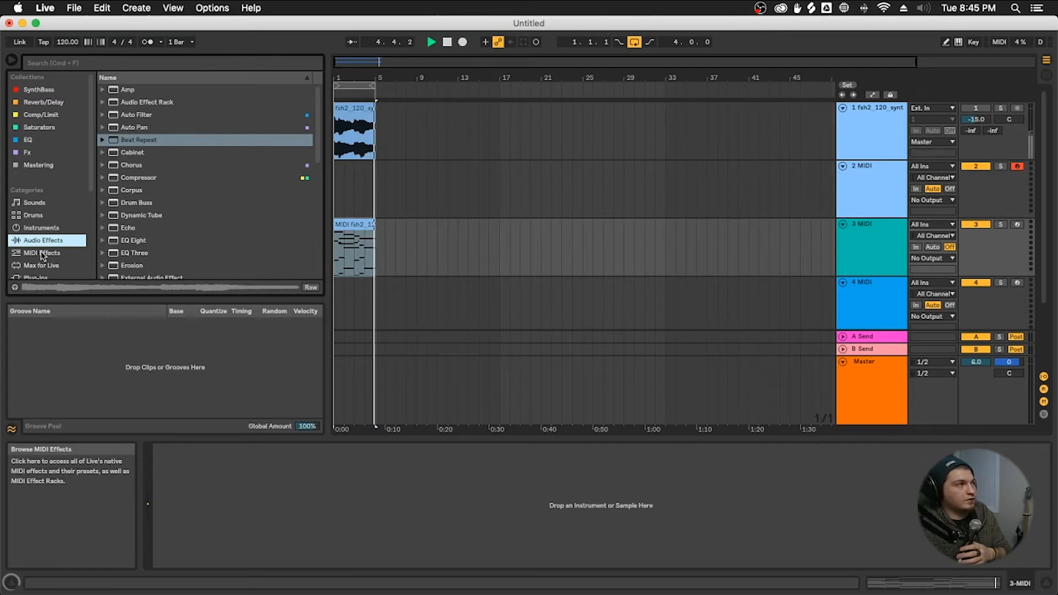
left_click(41, 227)
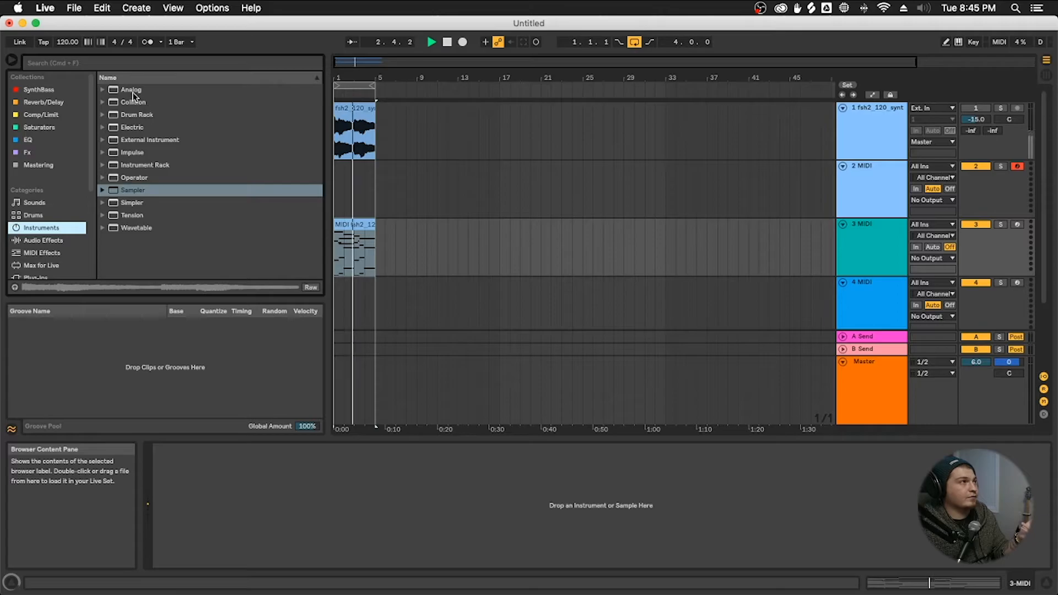
left_click_drag(132, 92, 208, 109)
left_click_drag(368, 245, 368, 247)
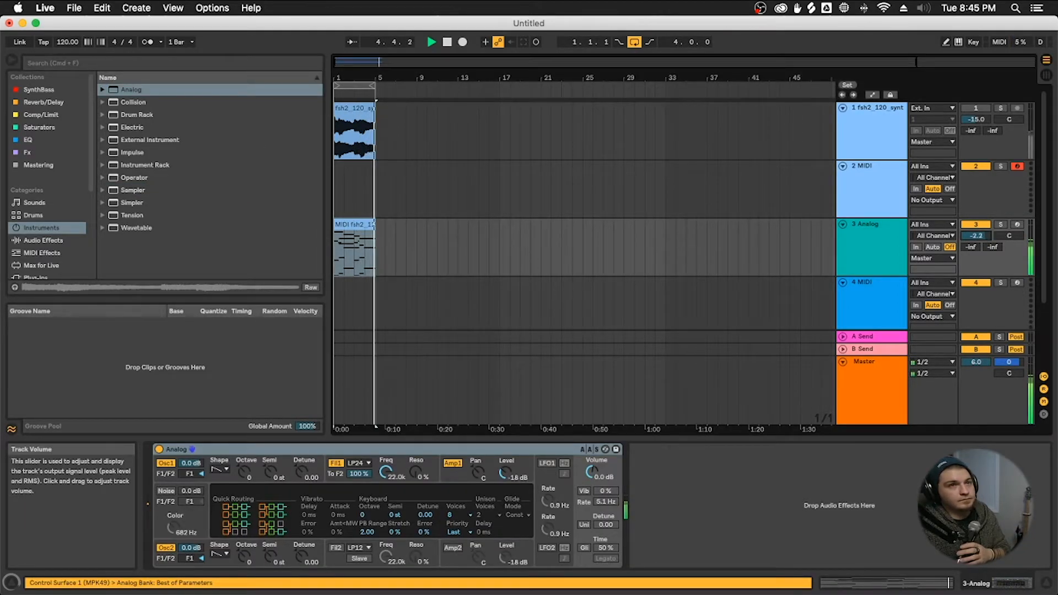
left_click_drag(976, 235, 976, 262)
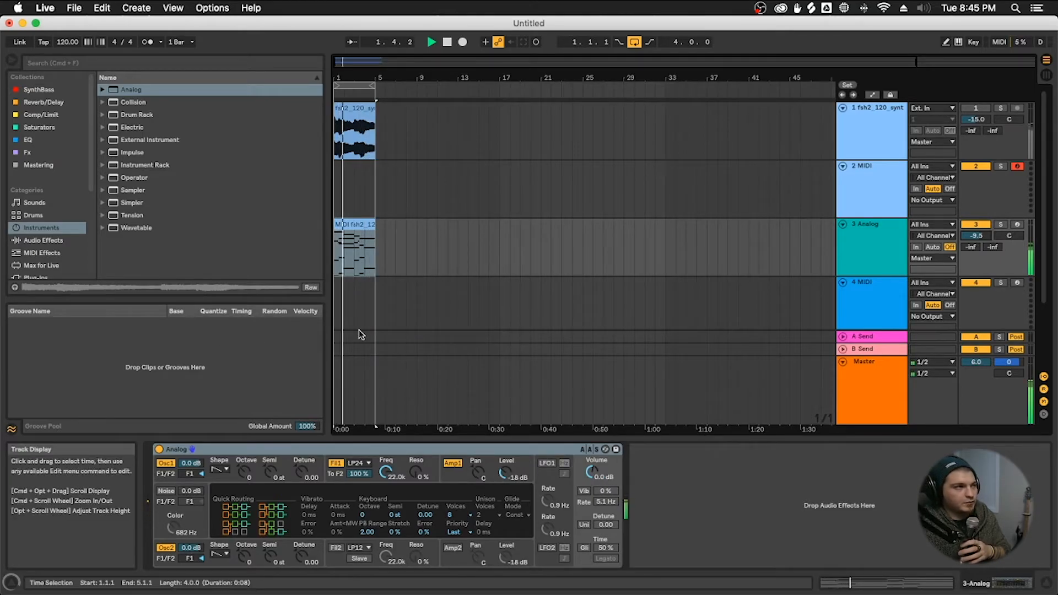
- Show the Analog track's MIDI clip notes and enlarge Clip View to reveal more of the note range
left_click(349, 225)
key("shift+Tab")
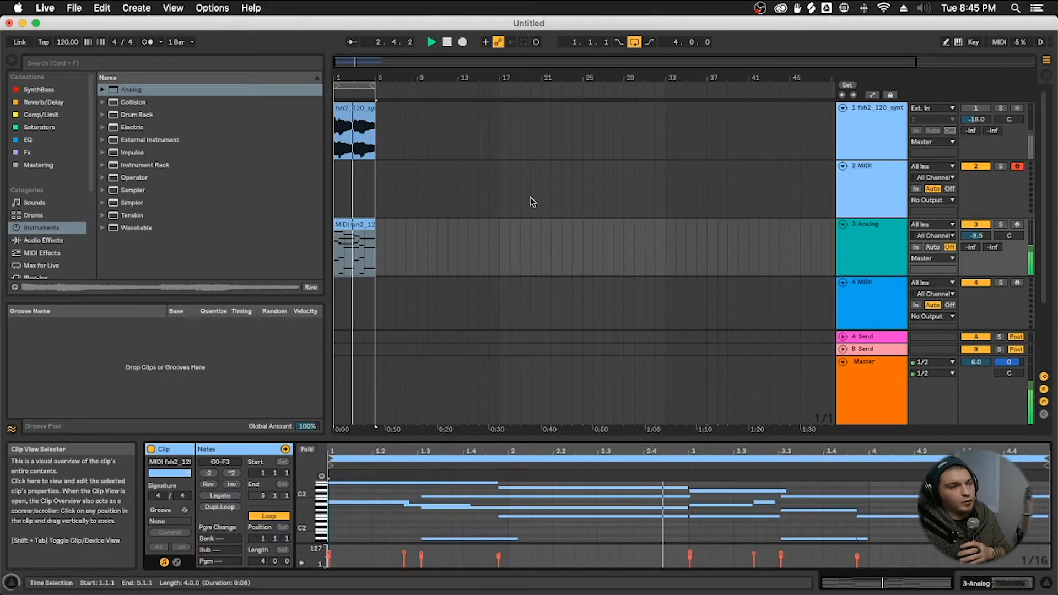
left_click_drag(376, 445, 375, 359)
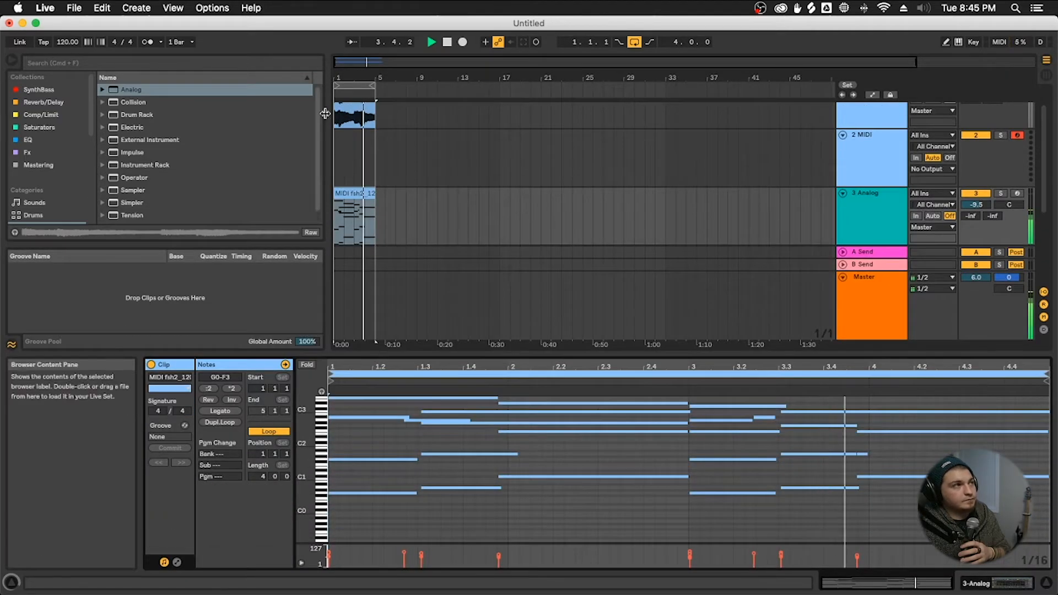
scroll(359, 173, "down", 1)
left_click(354, 118)
left_click(349, 205)
scroll(350, 204, "down", 3)
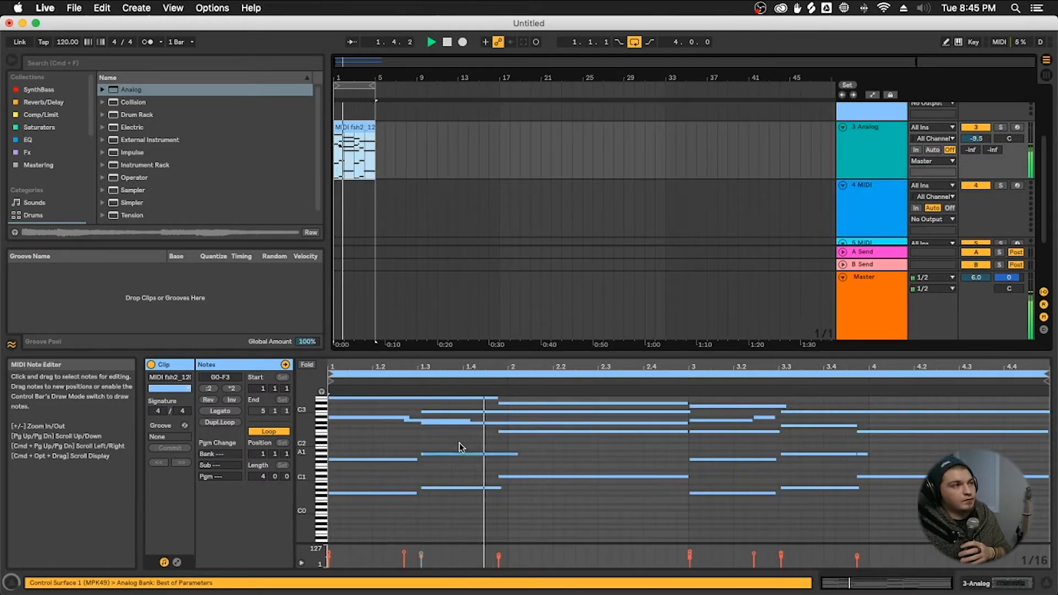
- Delete all notes above the lowest bass line in the Analog track's MIDI clip
mouse_move(451, 435)
left_mouse_down()
mouse_move(405, 399)
mouse_move(438, 441)
left_mouse_up()
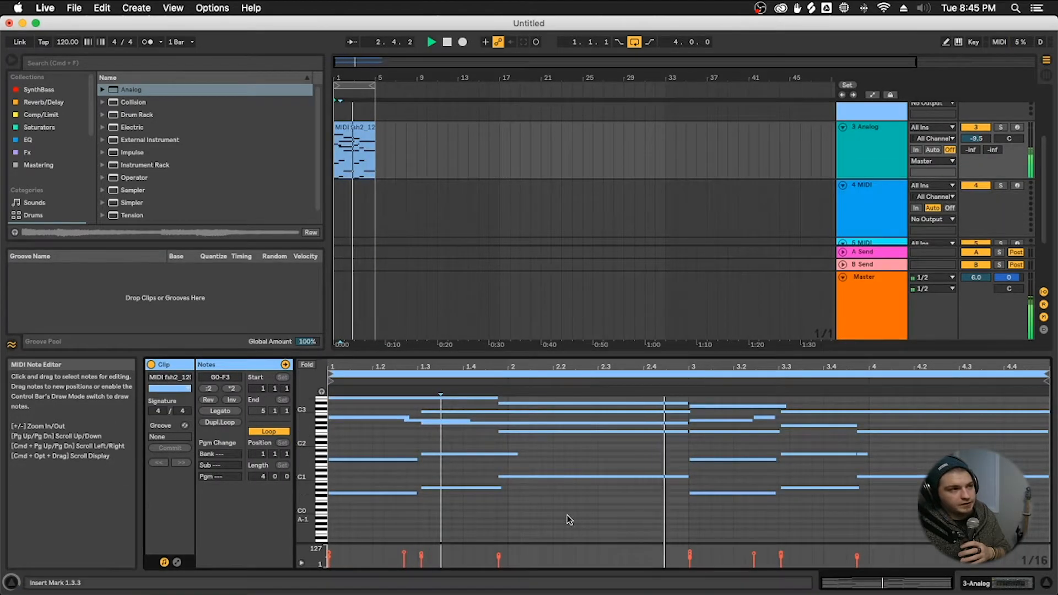
left_click_drag(928, 465, 381, 385)
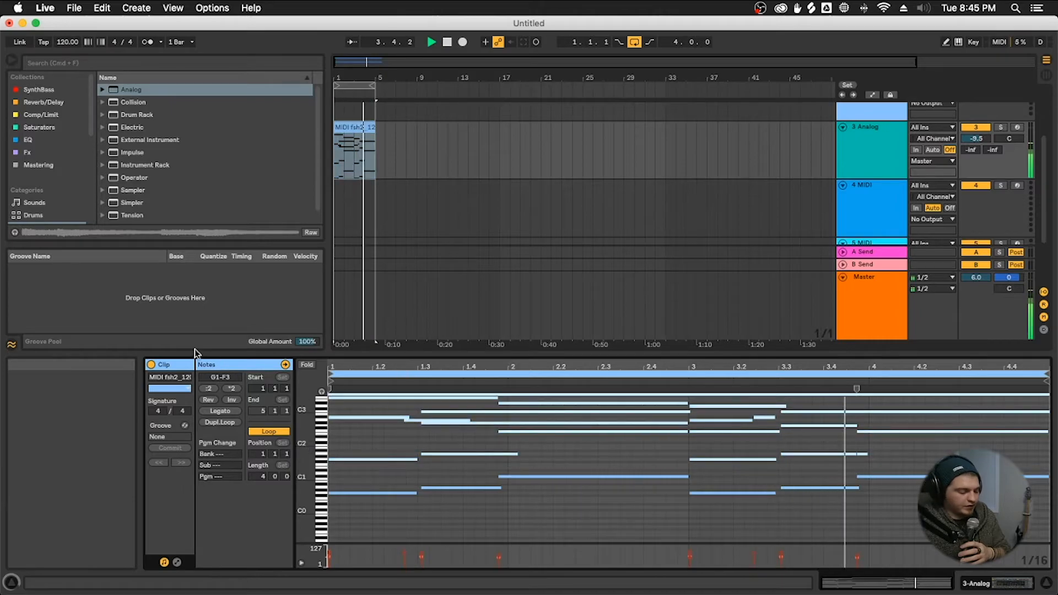
key("Delete")
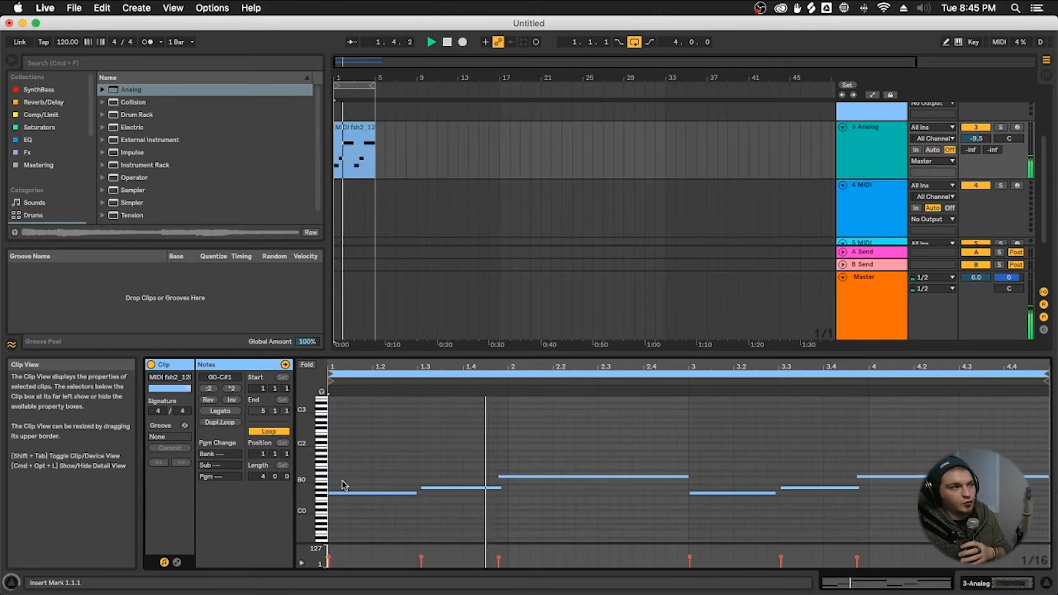
left_click_drag(303, 485, 325, 485)
left_click_drag(830, 524, 336, 375)
left_click(564, 435)
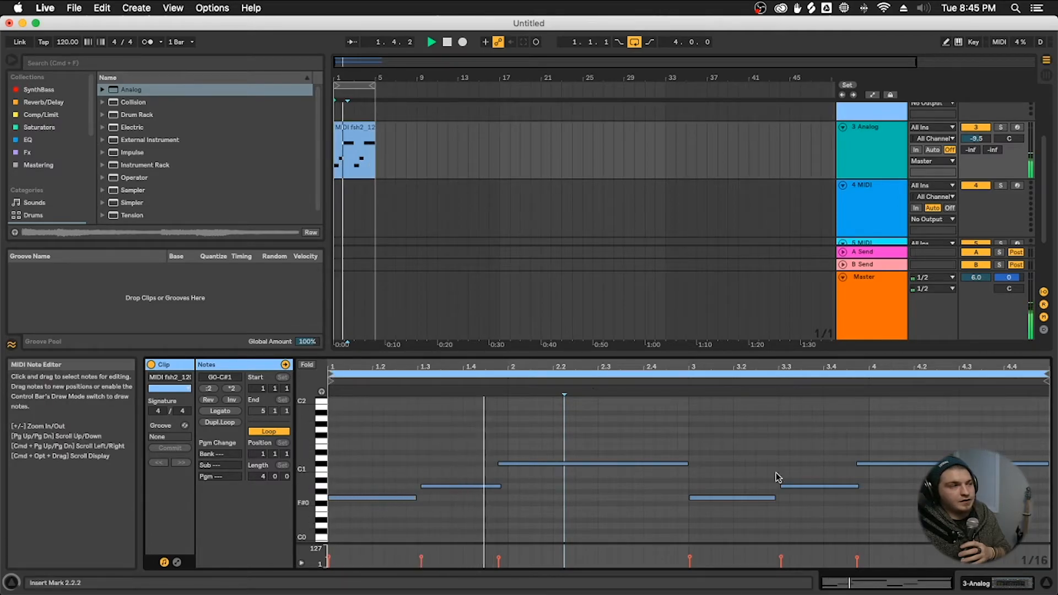
- Fold the Analog clip's note editor to the used pitches and transpose all its notes up two octaves
left_click(307, 365)
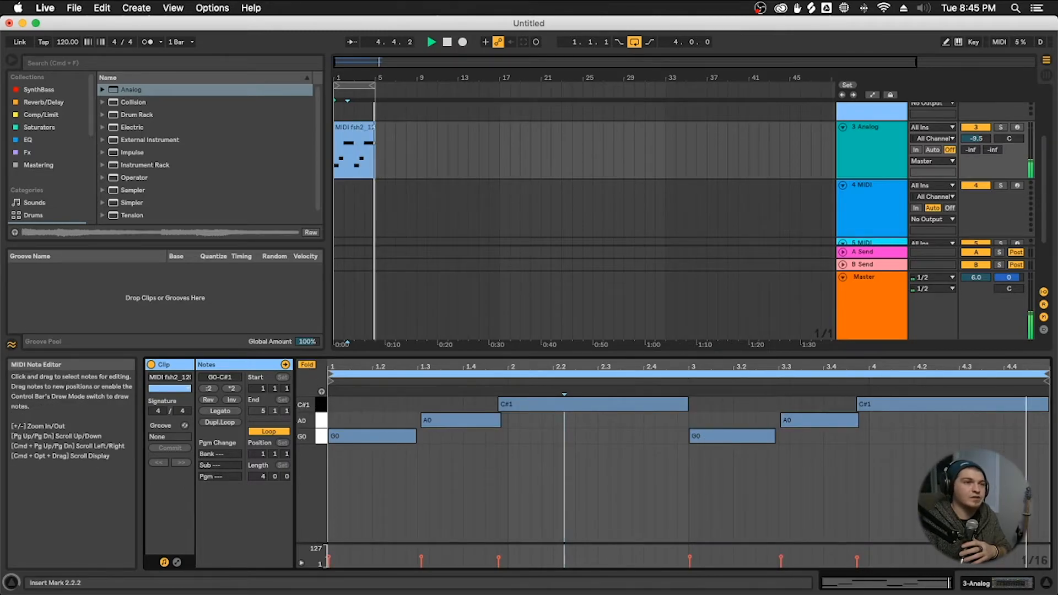
key("super+a")
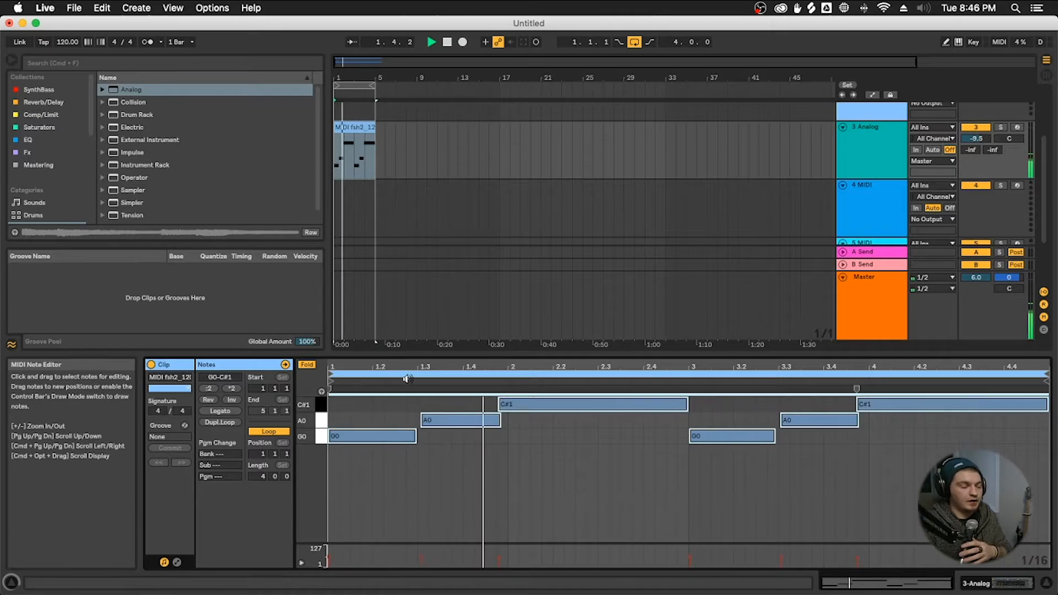
key("shift+Up")
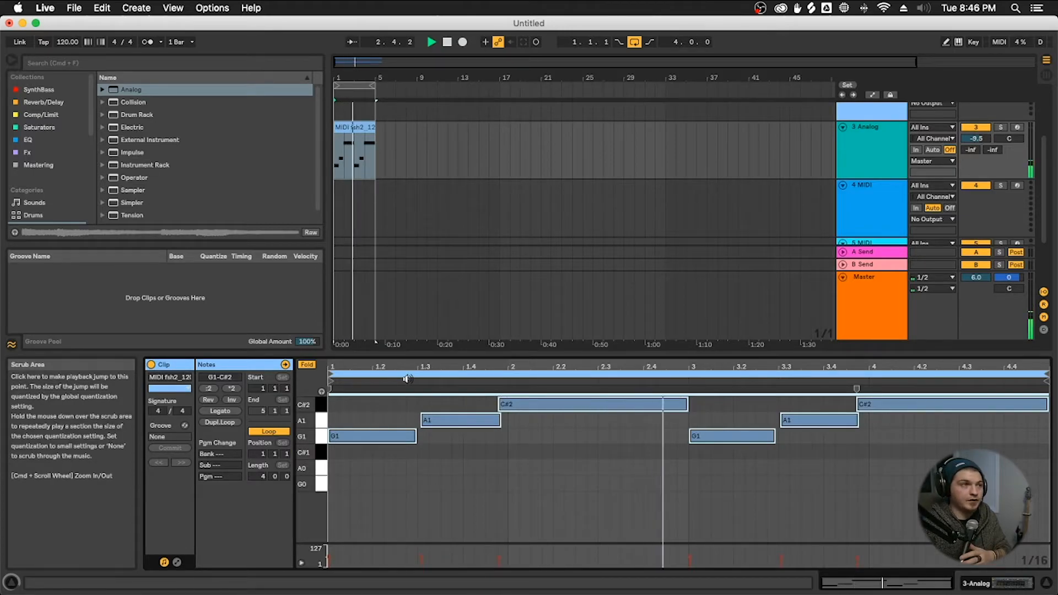
key("shift+Up")
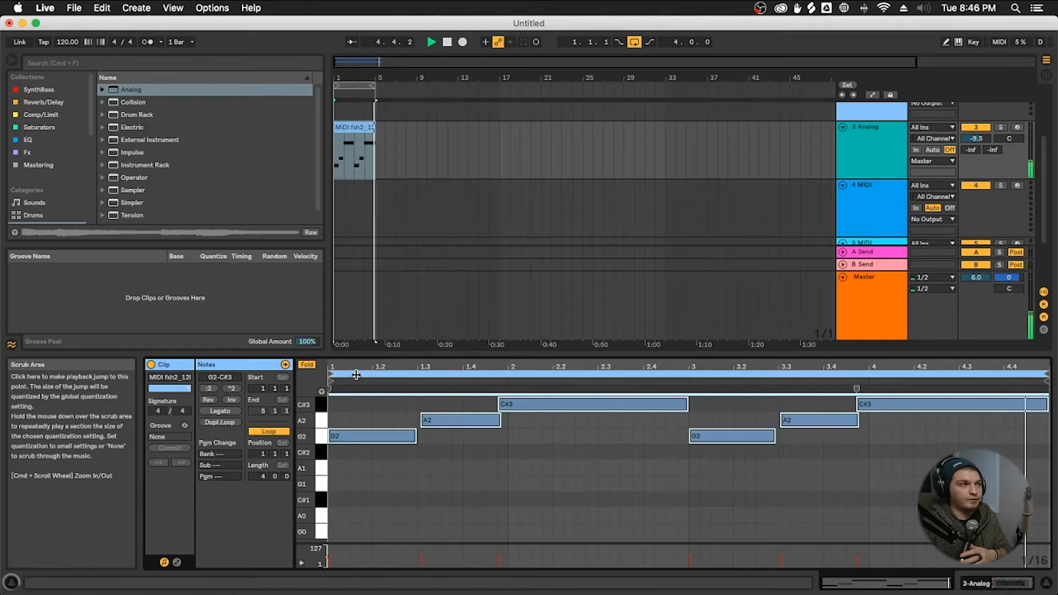
- Unfold the note editor to the full key range and try the bass notes one octave higher before restoring them
left_click(307, 364)
scroll(709, 506, "down", 3)
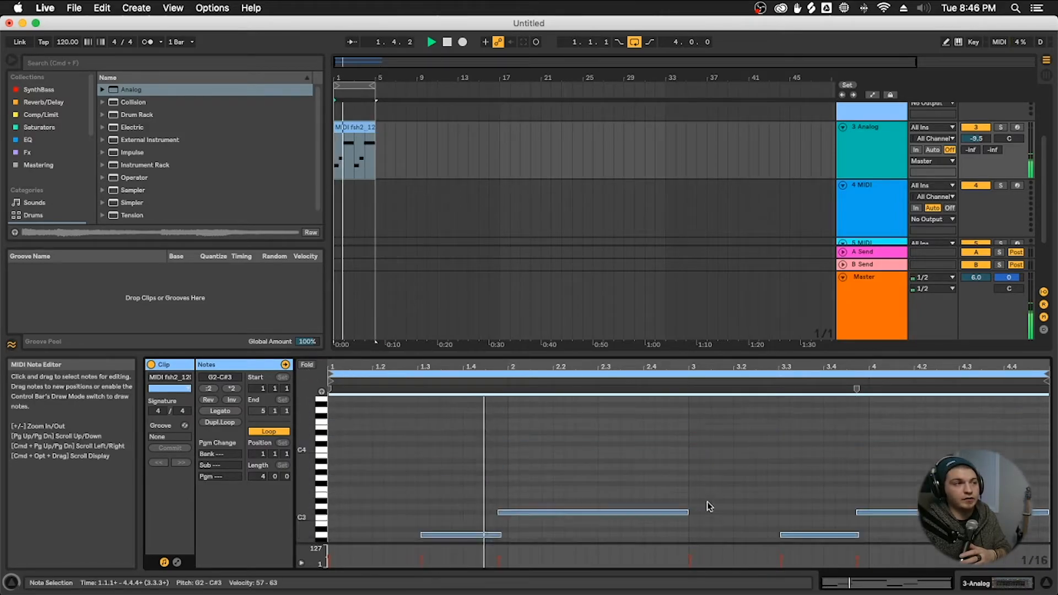
scroll(710, 506, "down", 4)
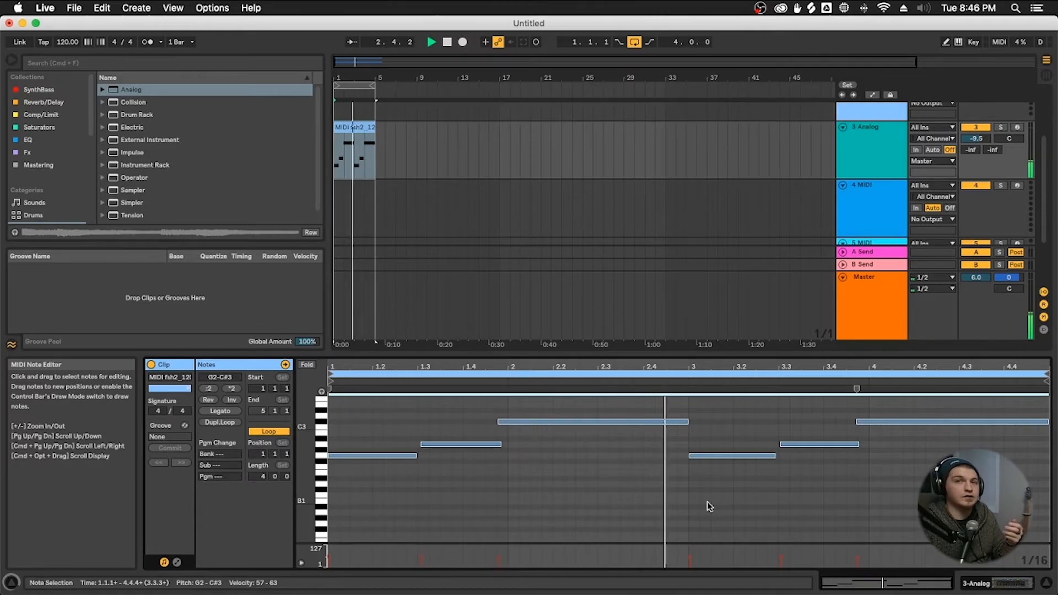
key("shift+Up")
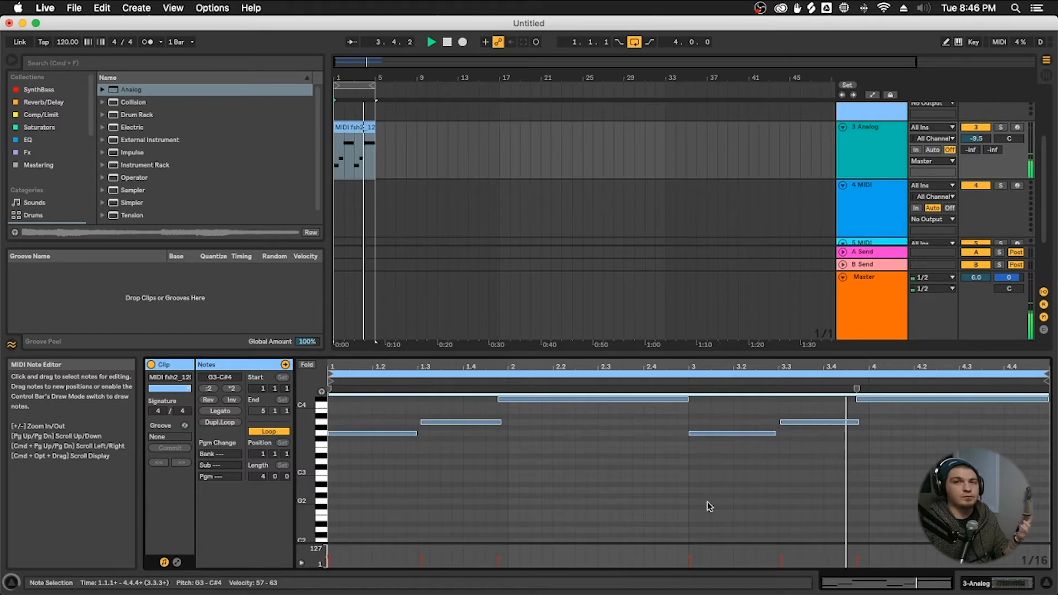
key("shift+Down")
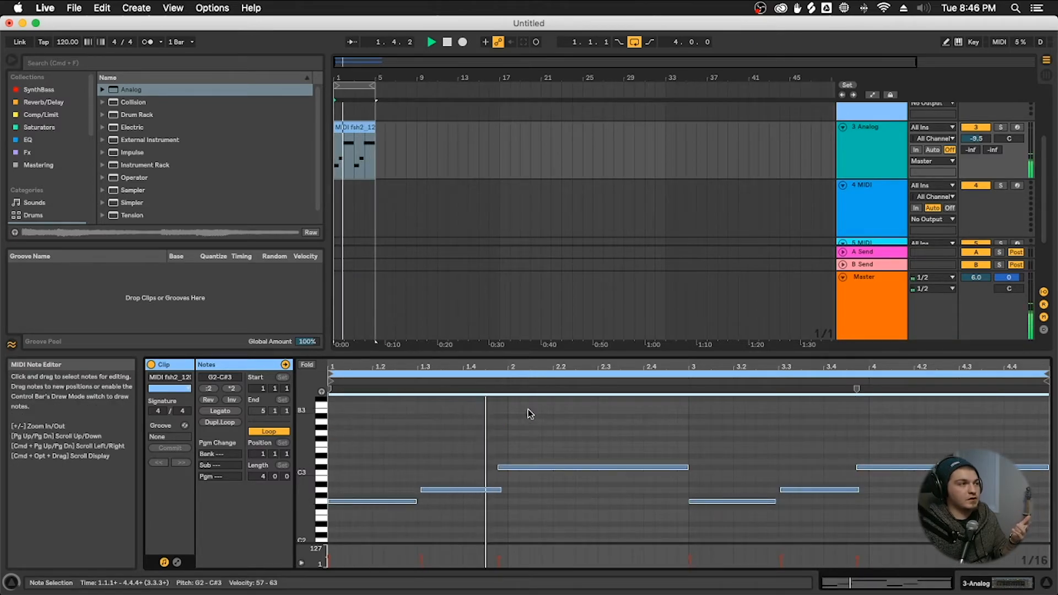
- Enlarge the note rows and nudge individual G2, A2 and C#3 notes slightly off the grid
mouse_move(302, 442)
left_mouse_down()
mouse_move(315, 466)
mouse_move(309, 448)
left_mouse_up()
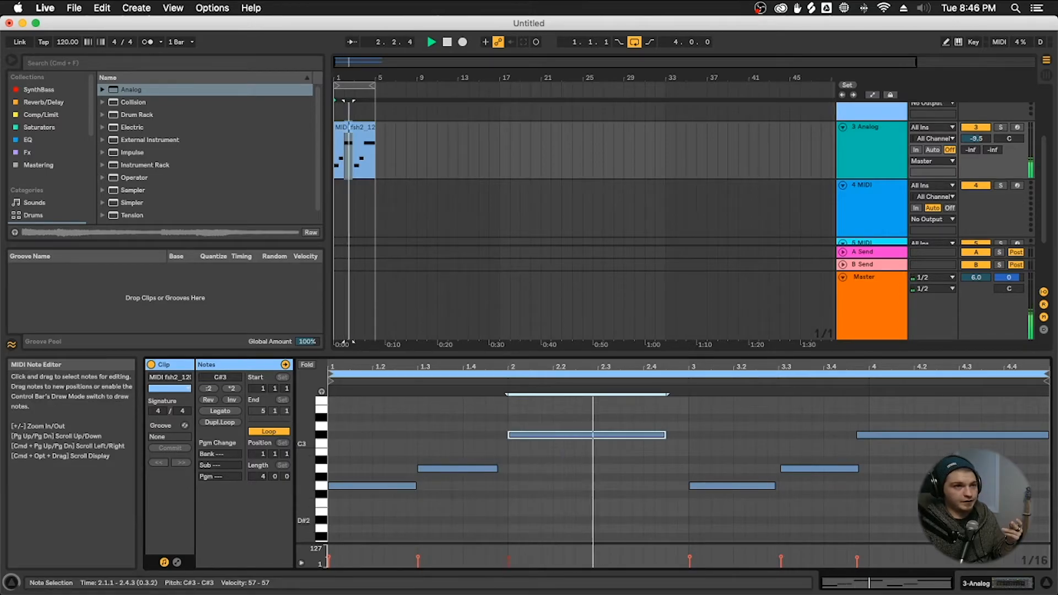
key("super+a")
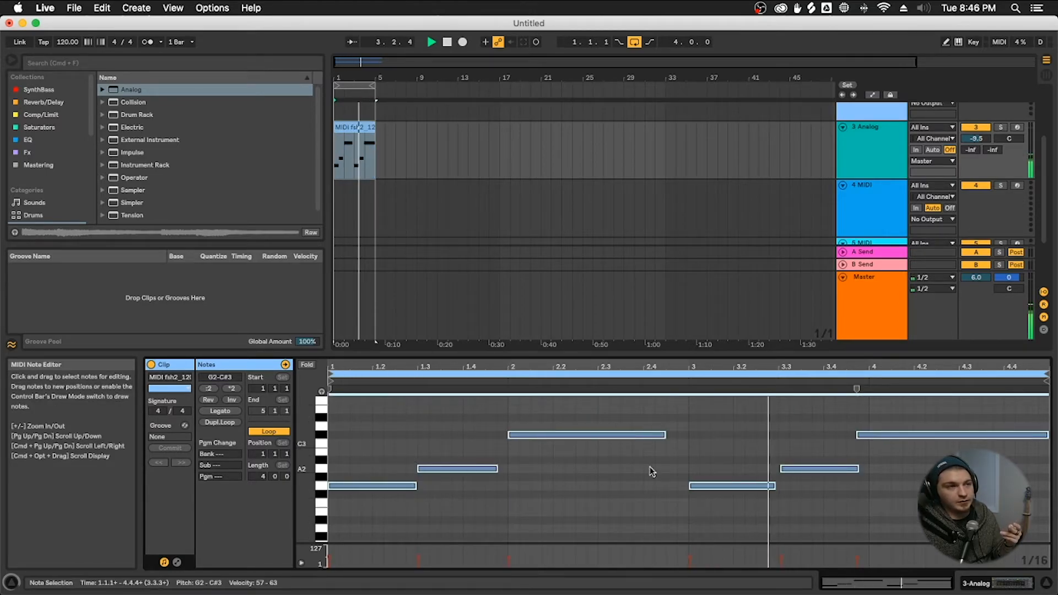
left_click(705, 486)
left_click(799, 469)
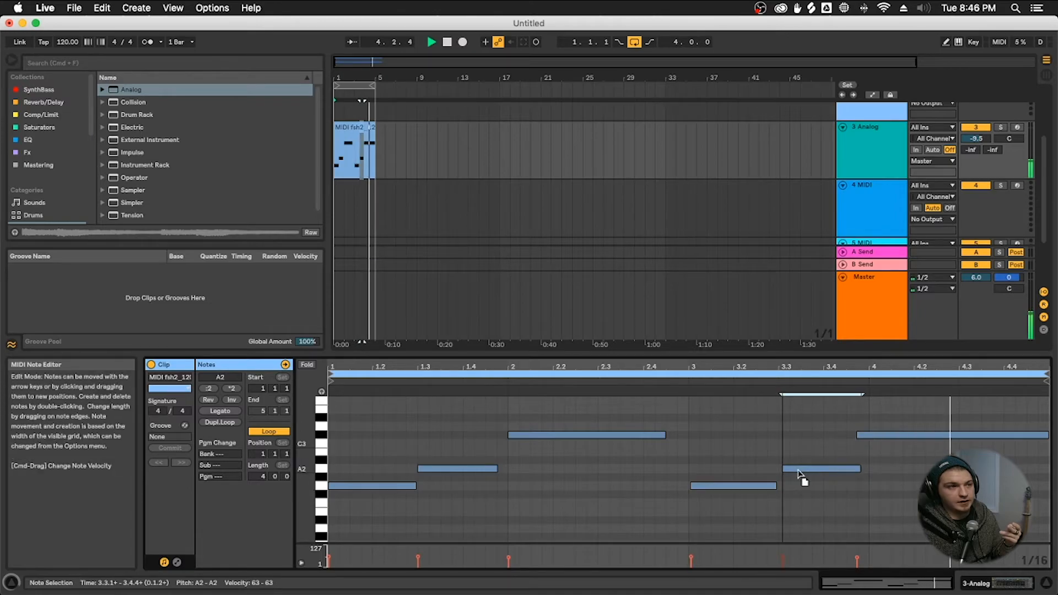
left_click(525, 435)
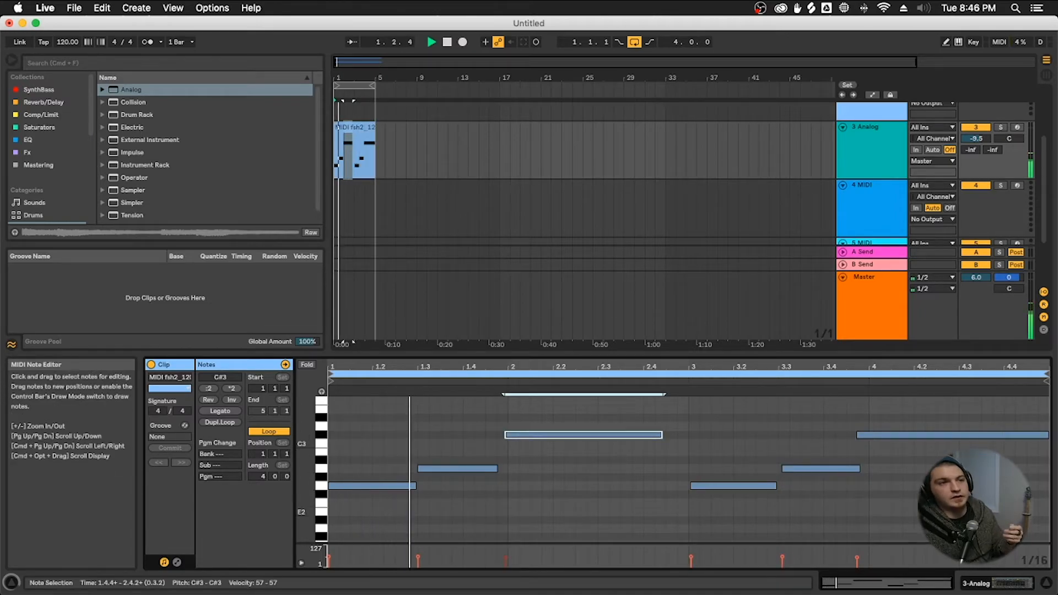
- Quantize all notes in the Analog clip and check the note starts around bar 3 against the grid
key("super+a")
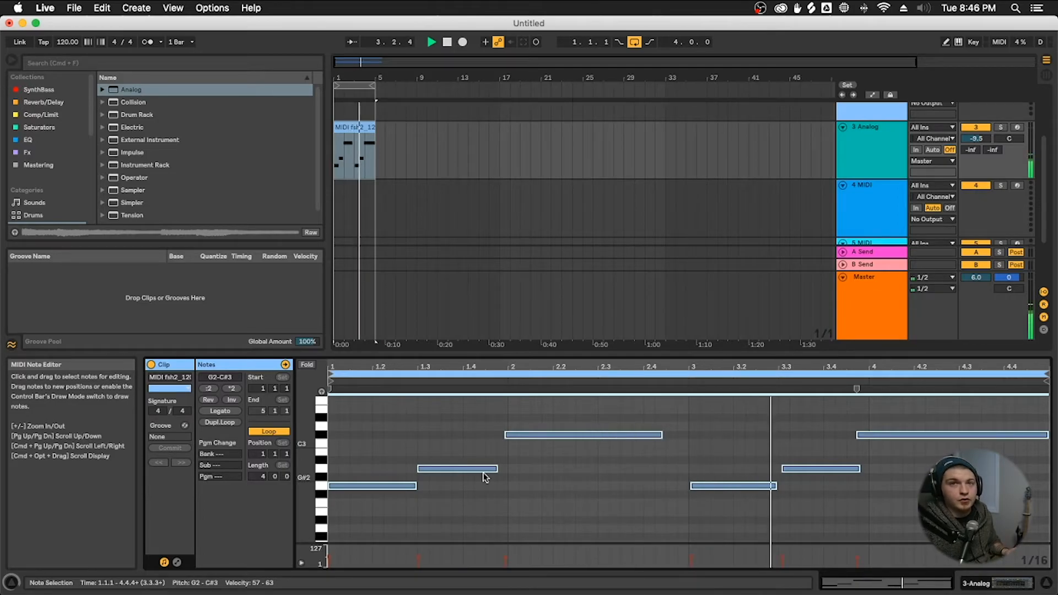
left_click(713, 514)
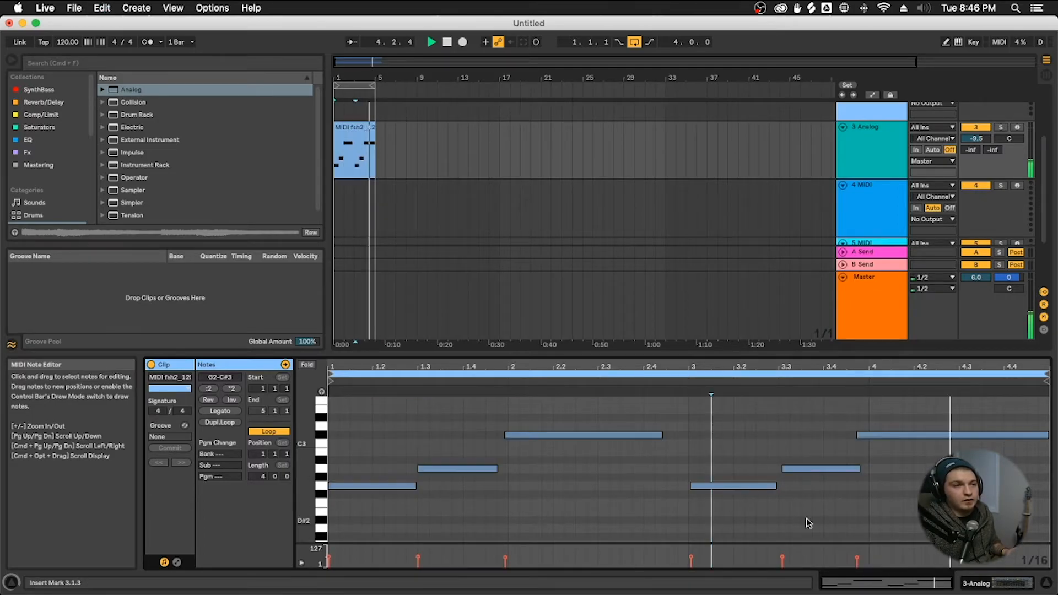
key("super+a")
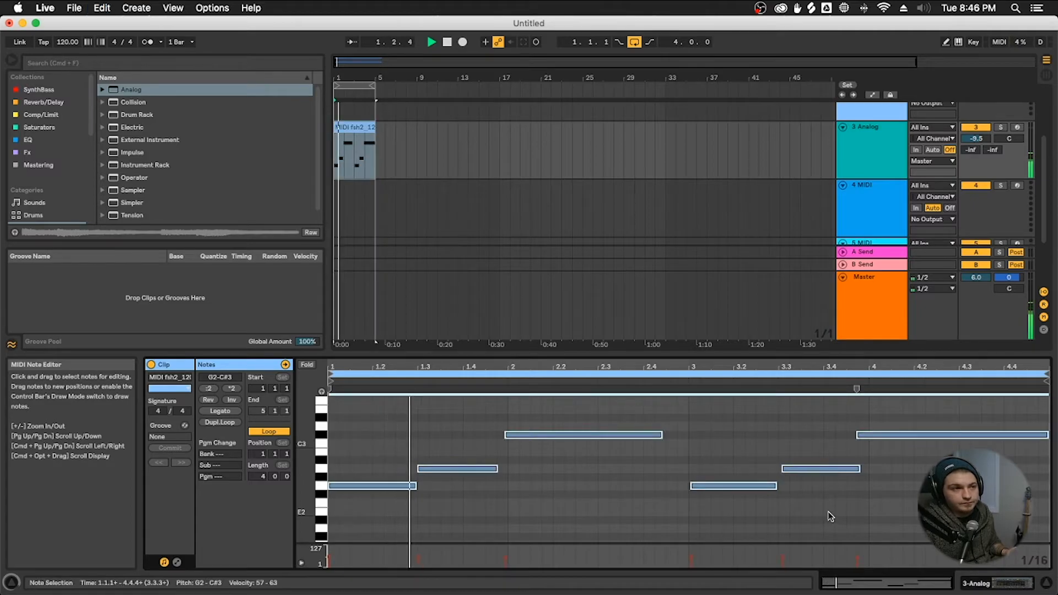
left_click(835, 518)
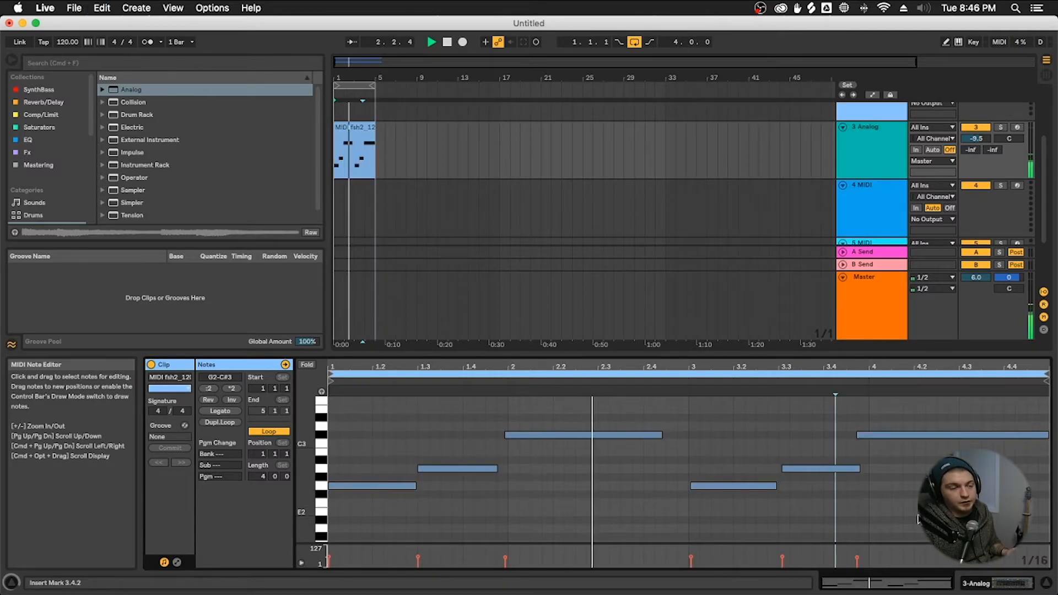
key("super+a")
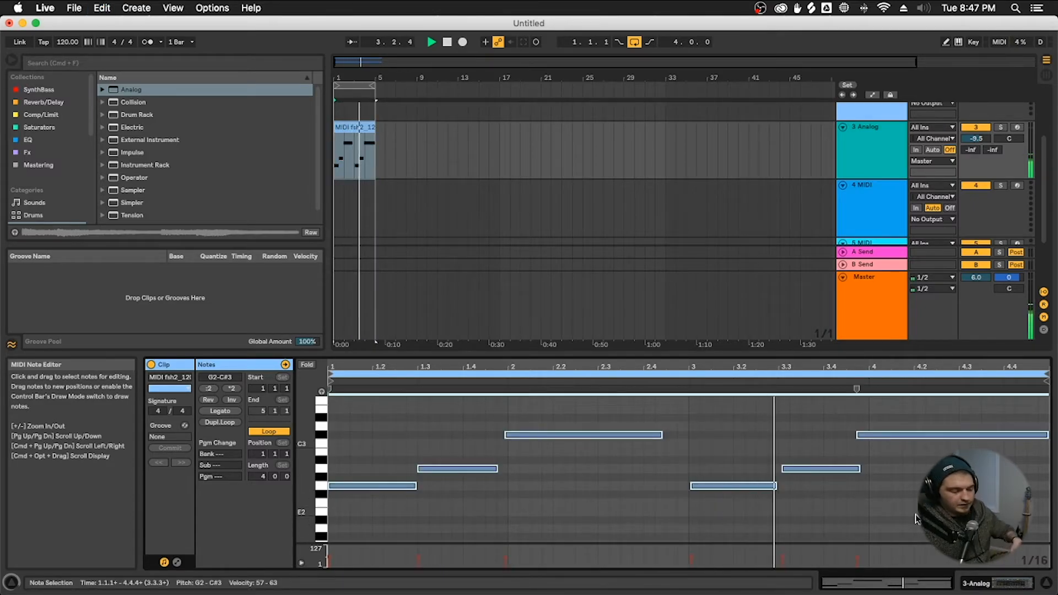
key("super+u")
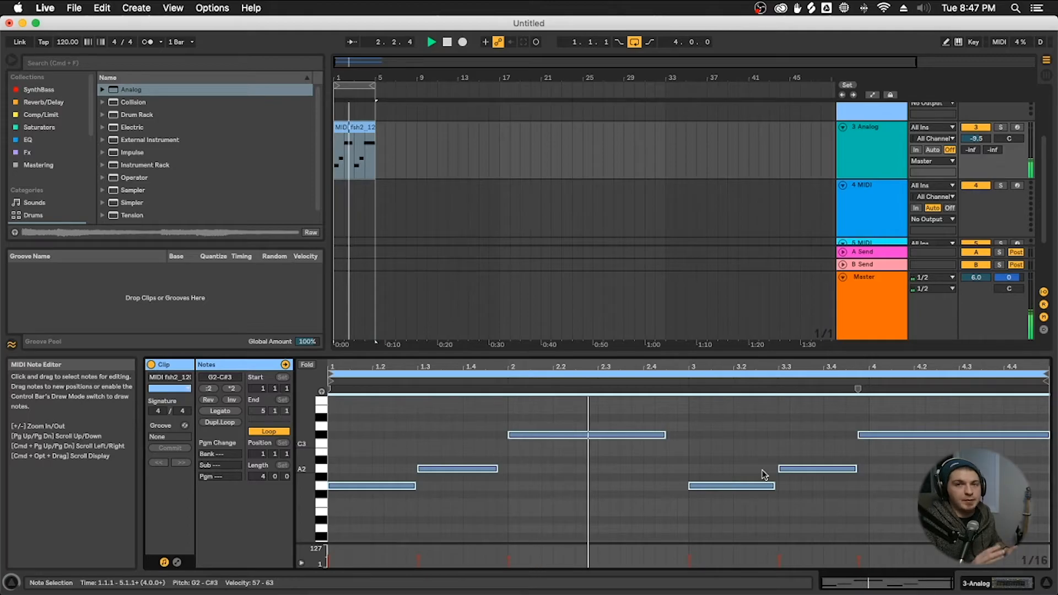
left_click(735, 381)
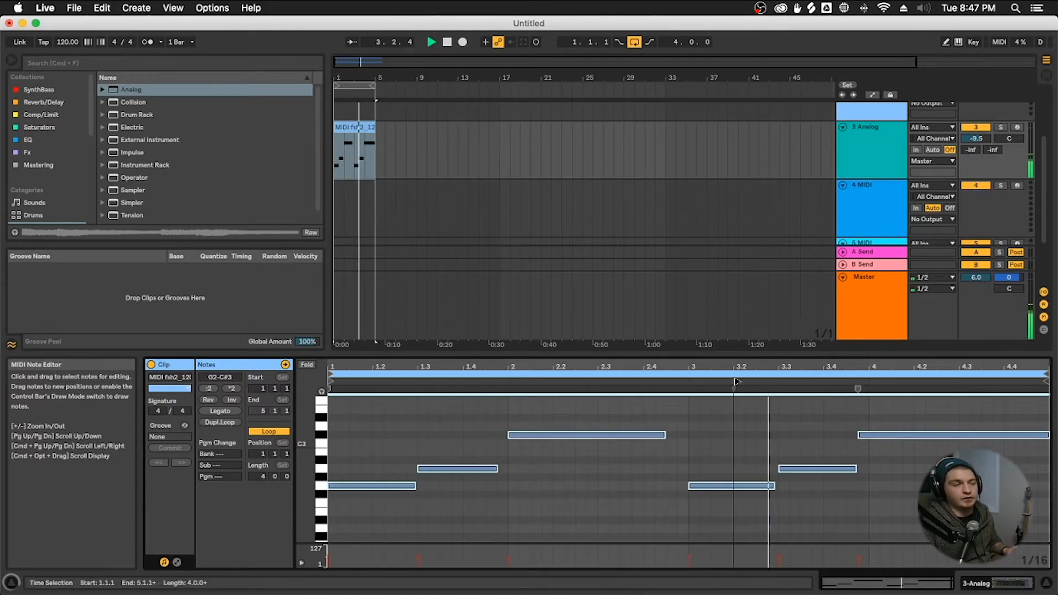
left_click_drag(728, 364, 723, 387)
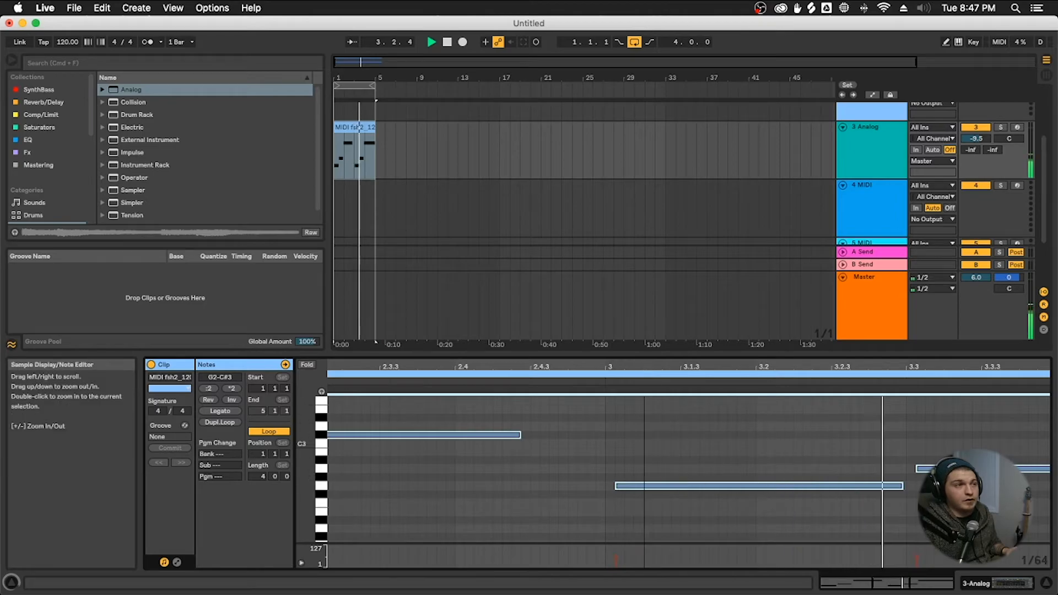
left_click_drag(647, 367, 648, 331)
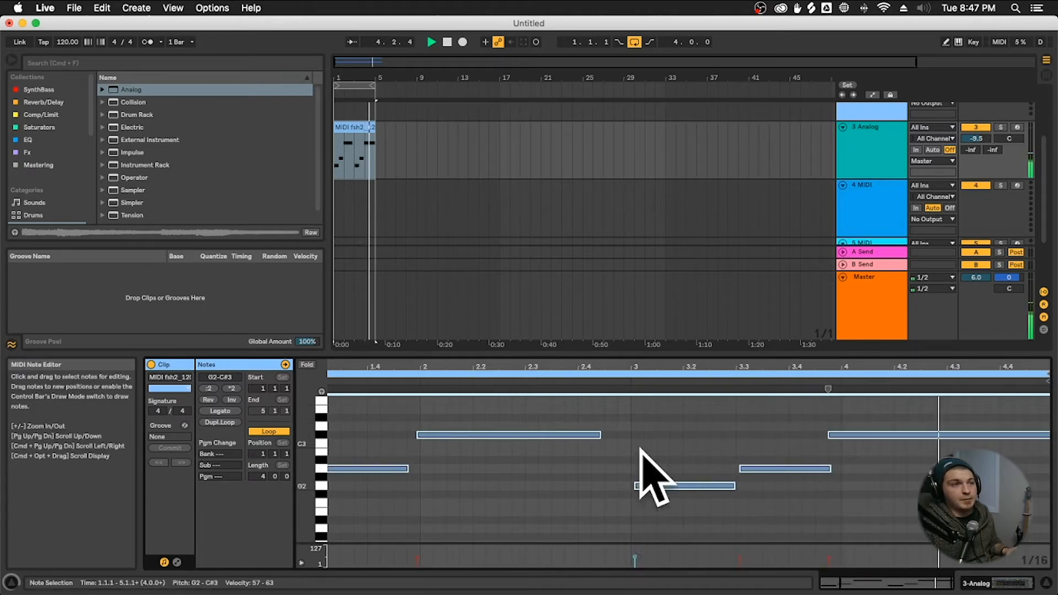
left_click_drag(534, 378, 609, 384)
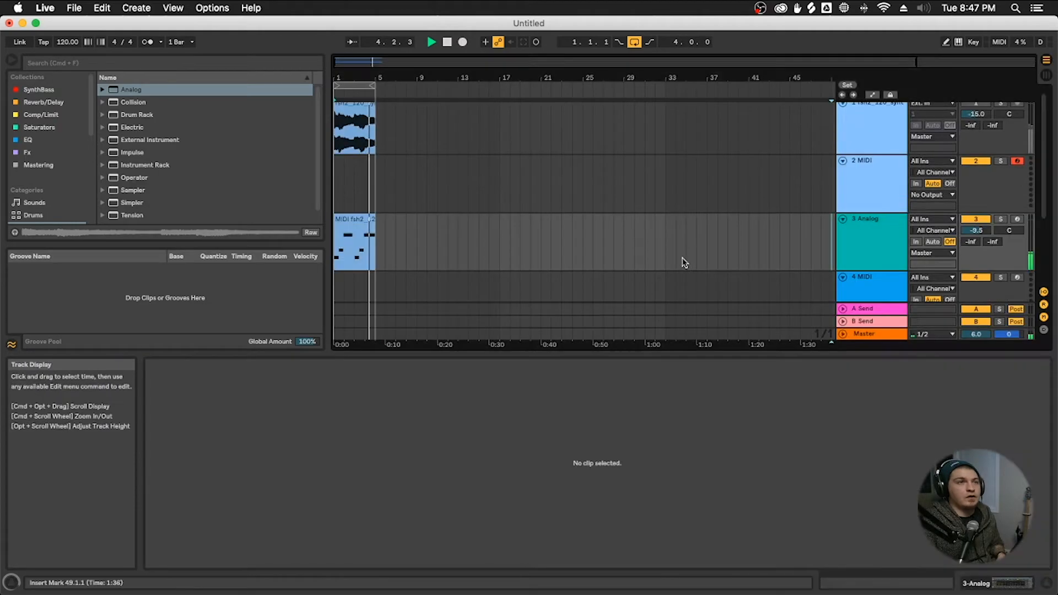
- Delete the MIDI clip from the Analog track and the synth loop clip from the first audio track
scroll(683, 259, "up", 1)
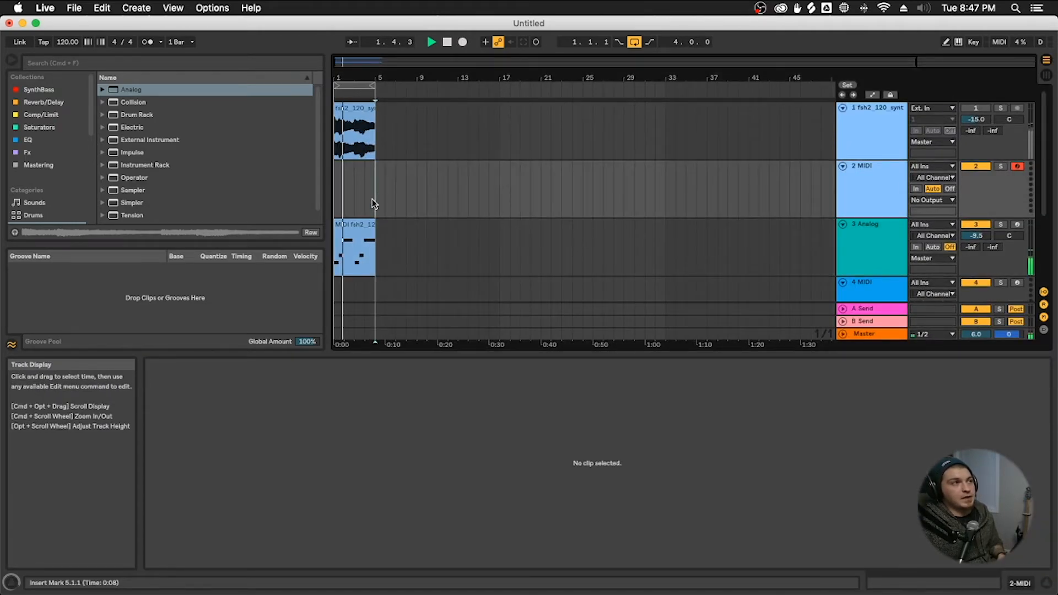
left_click(370, 225)
key("Delete")
left_click(363, 108)
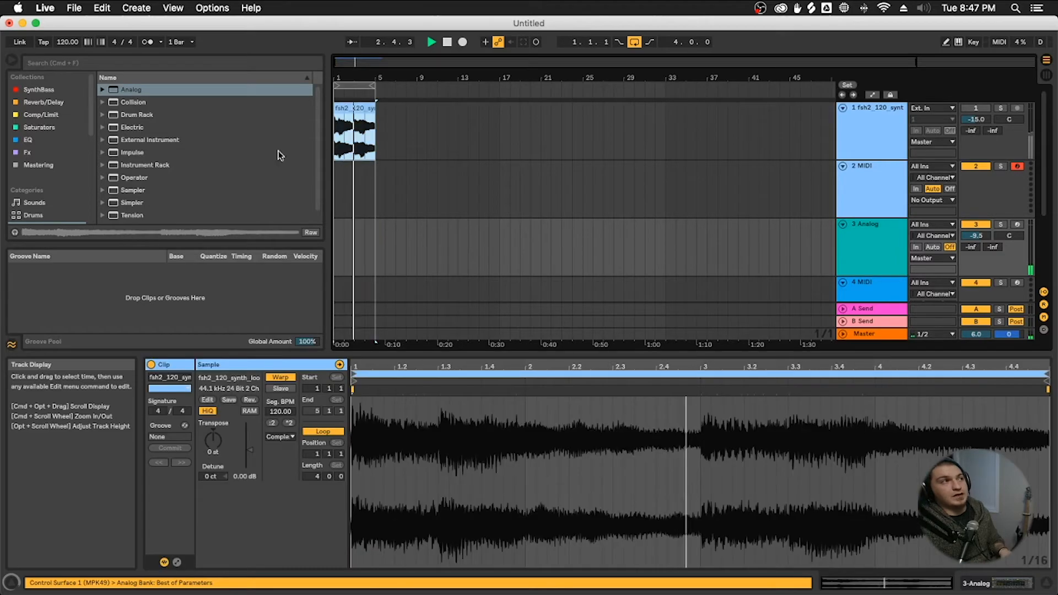
key("Delete")
key("super+shift+t")
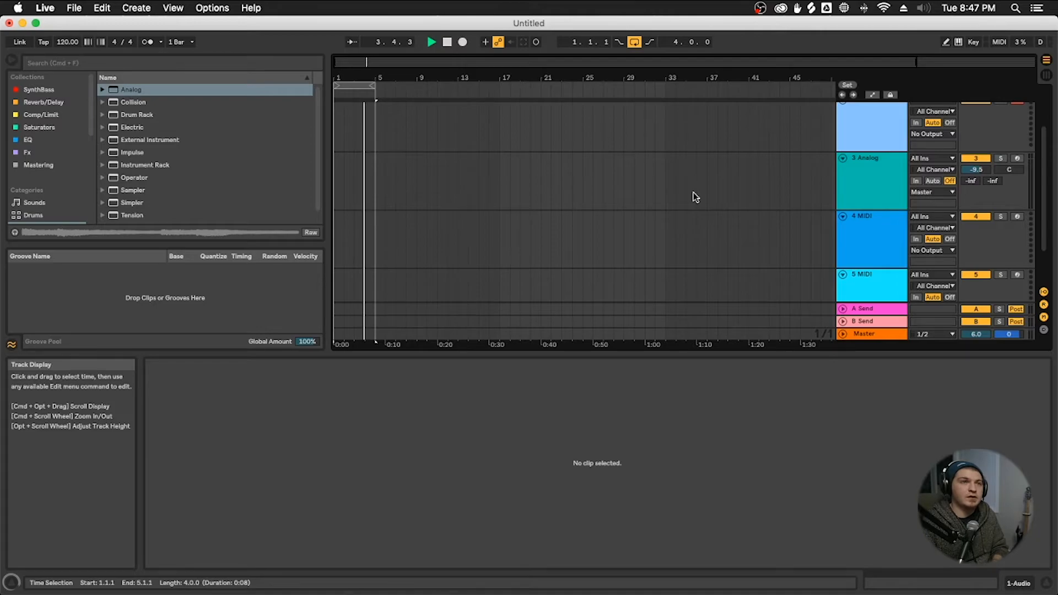
scroll(694, 193, "down", 2)
scroll(693, 193, "up", 1)
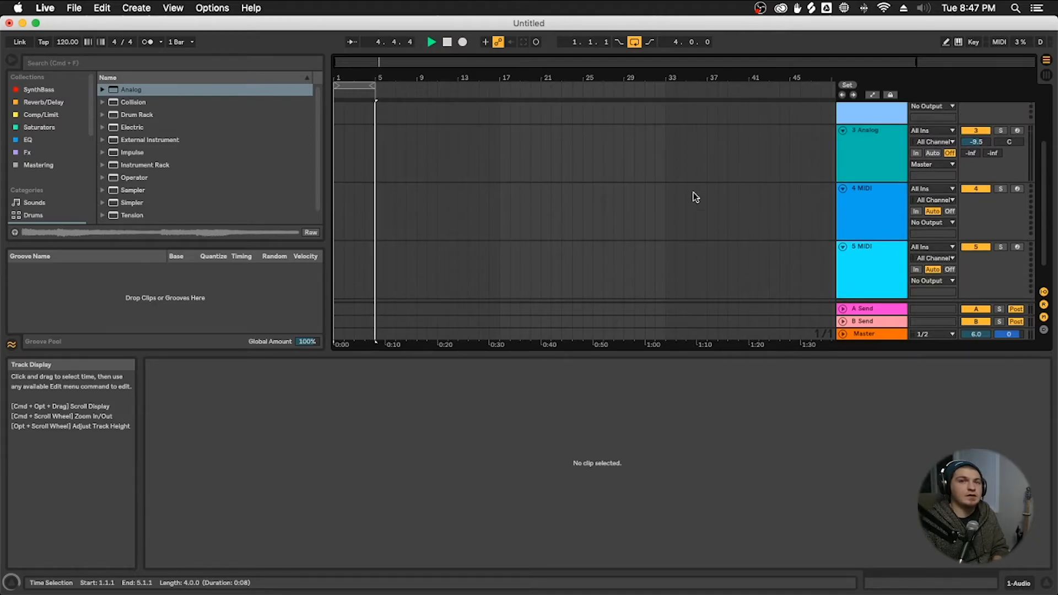
scroll(693, 193, "up", 2)
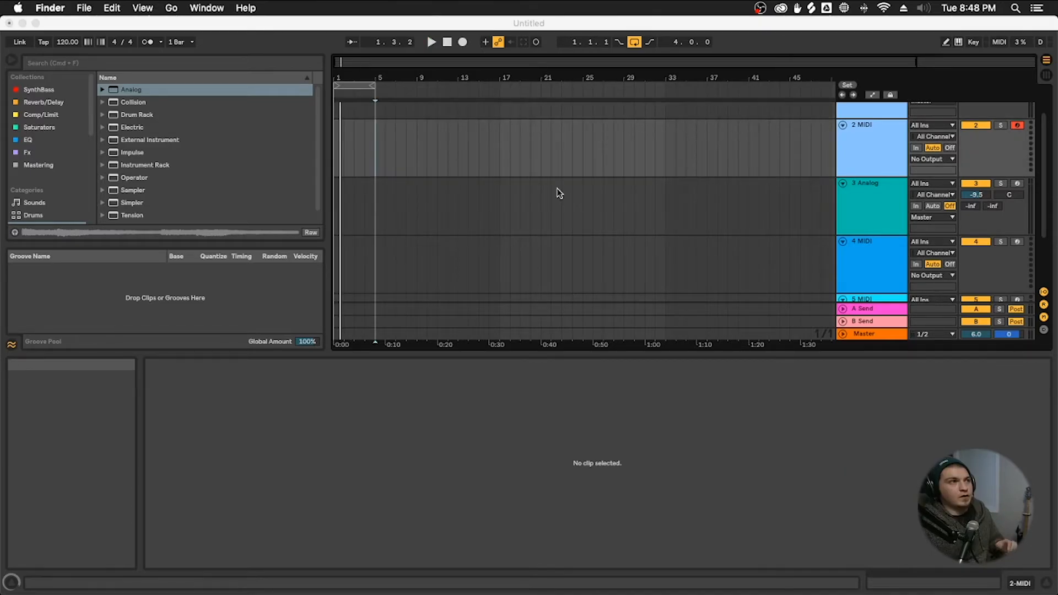
left_click(501, 170)
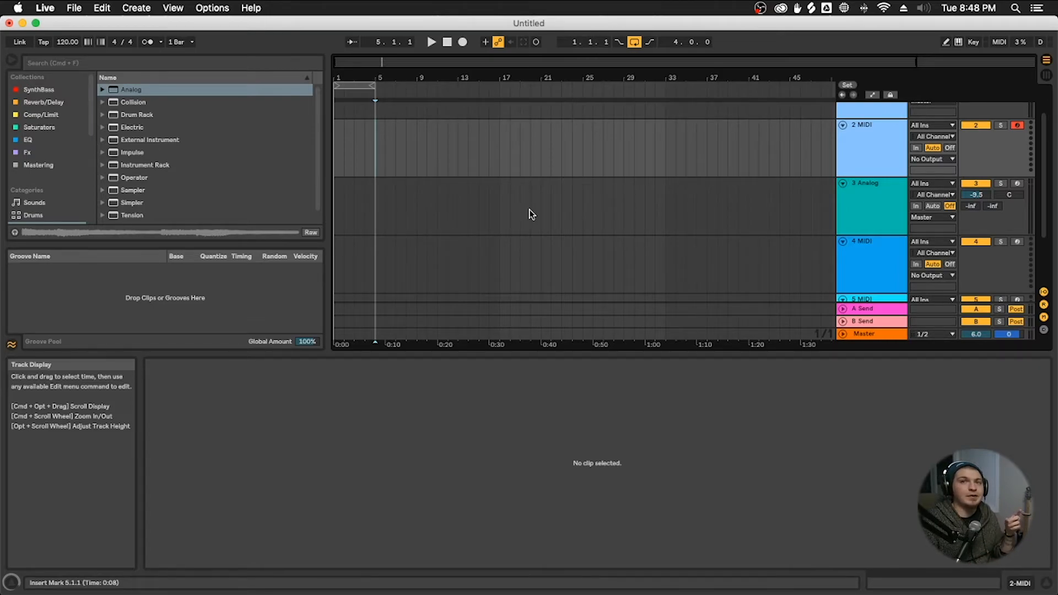
- Activate the first audio track and reset the volumes of the audio and Analog tracks to 0 dB
scroll(531, 217, "up", 2)
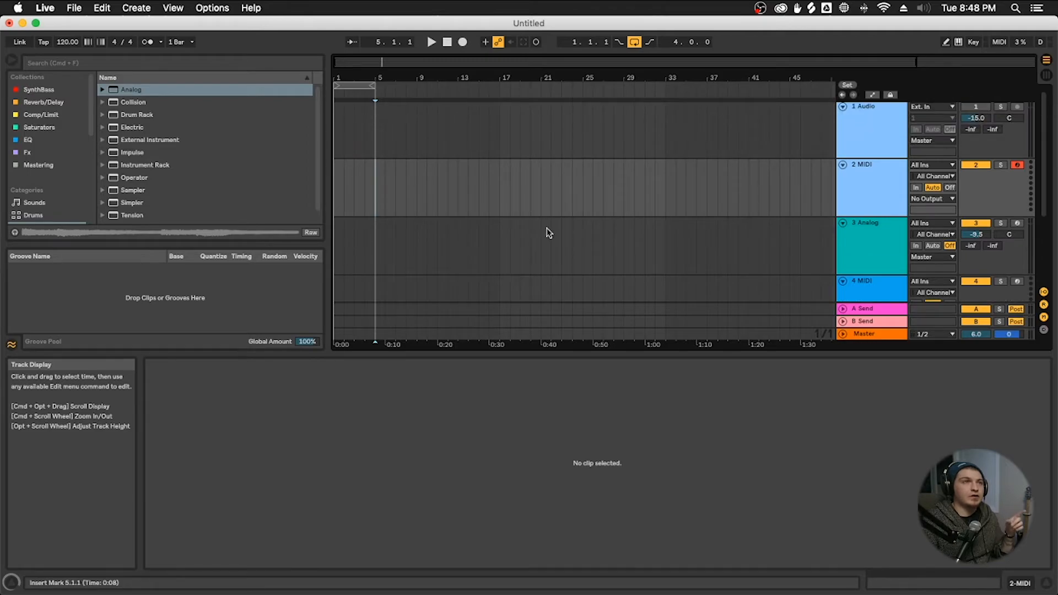
left_click(868, 157)
left_click(976, 108)
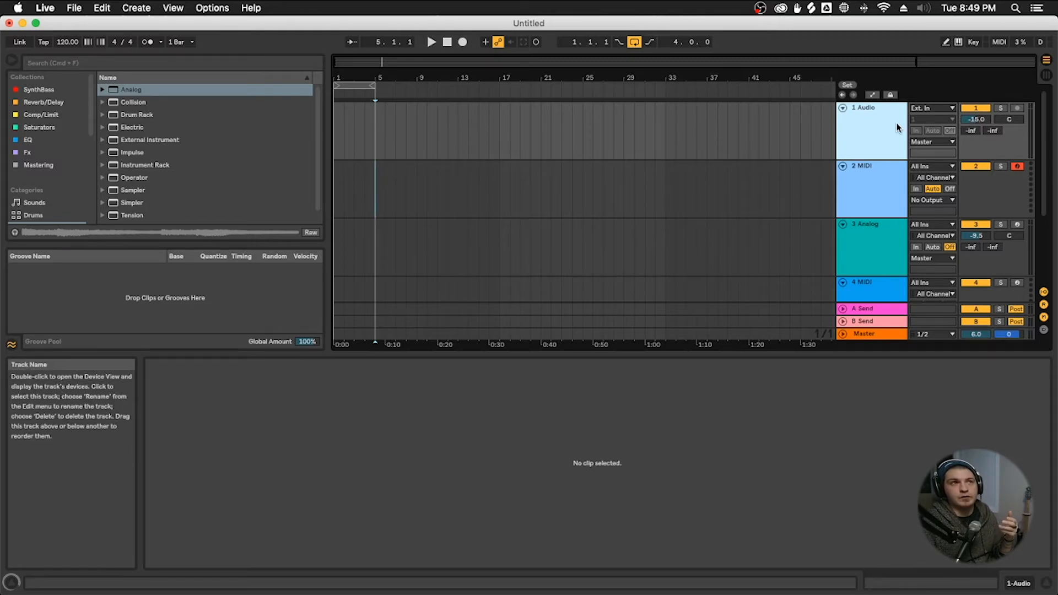
double_click(971, 121)
double_click(975, 238)
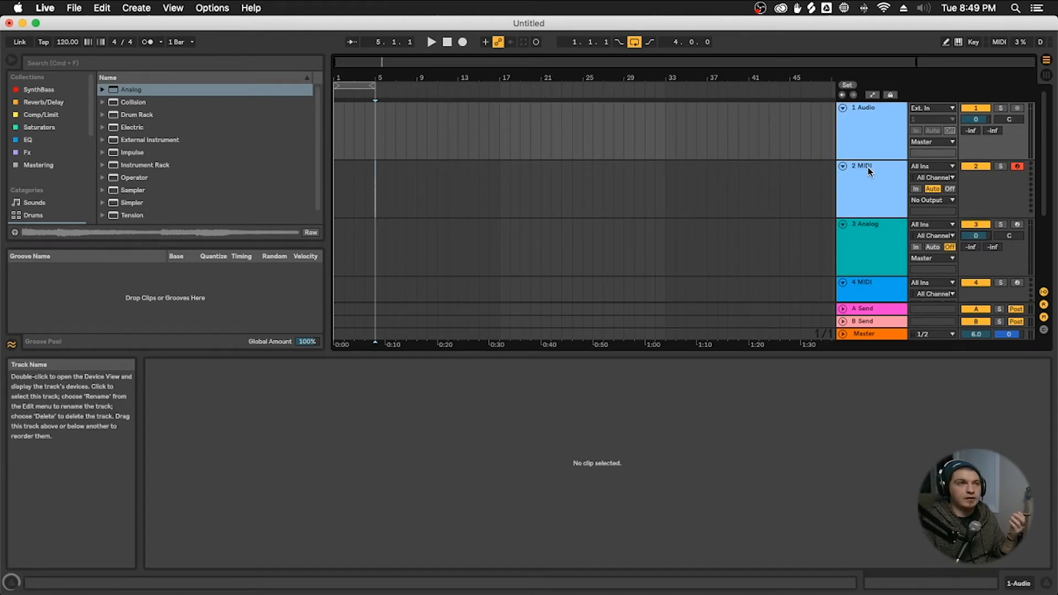
- Rename the first three tracks as Drums, Chords and Basz
left_click(859, 144)
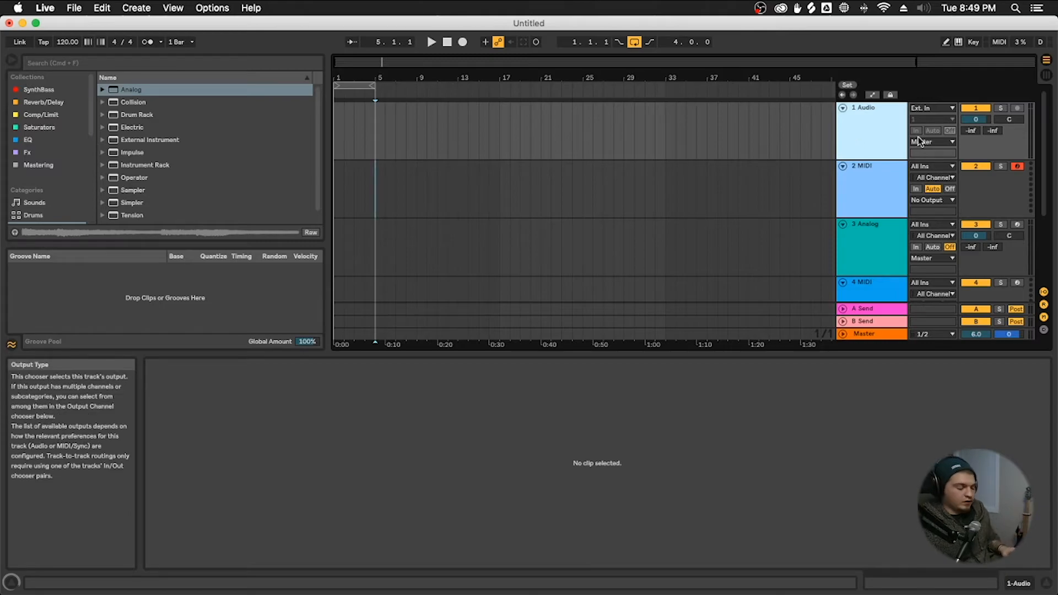
key("super+r")
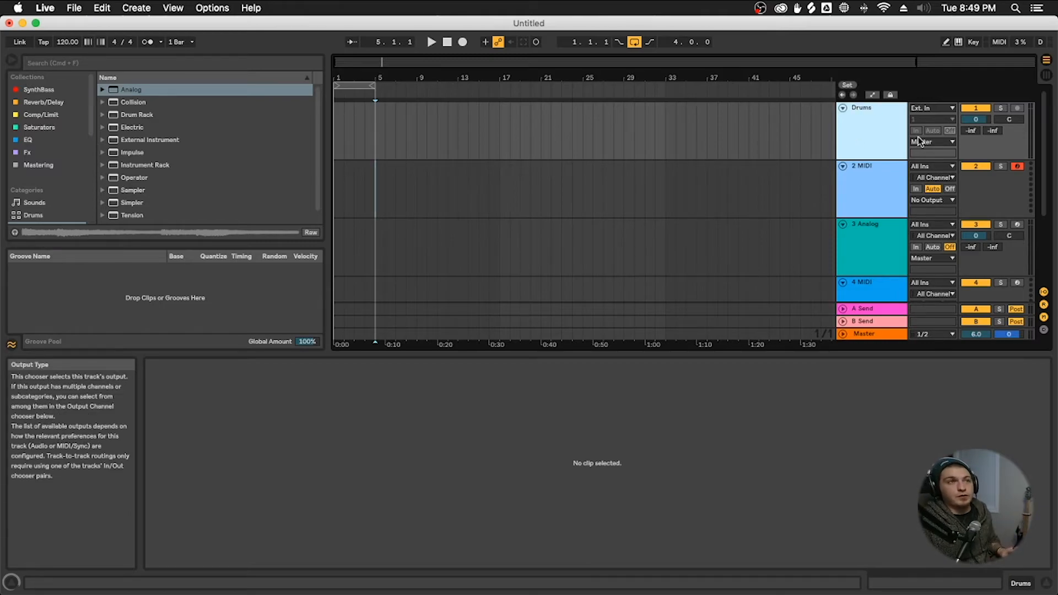
left_click(881, 179)
key("super+r")
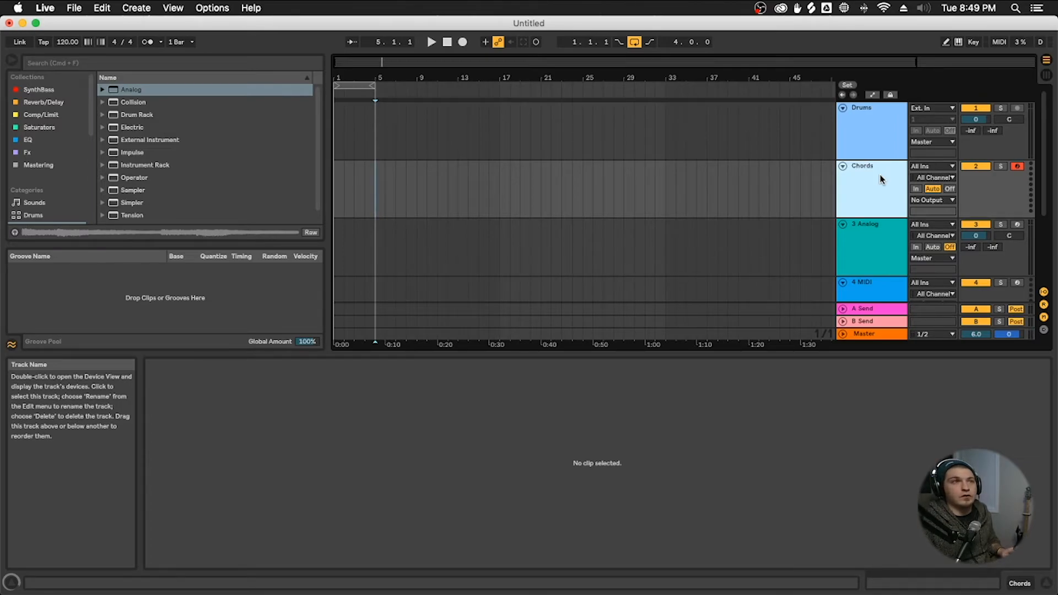
left_click(872, 231)
key("super+r")
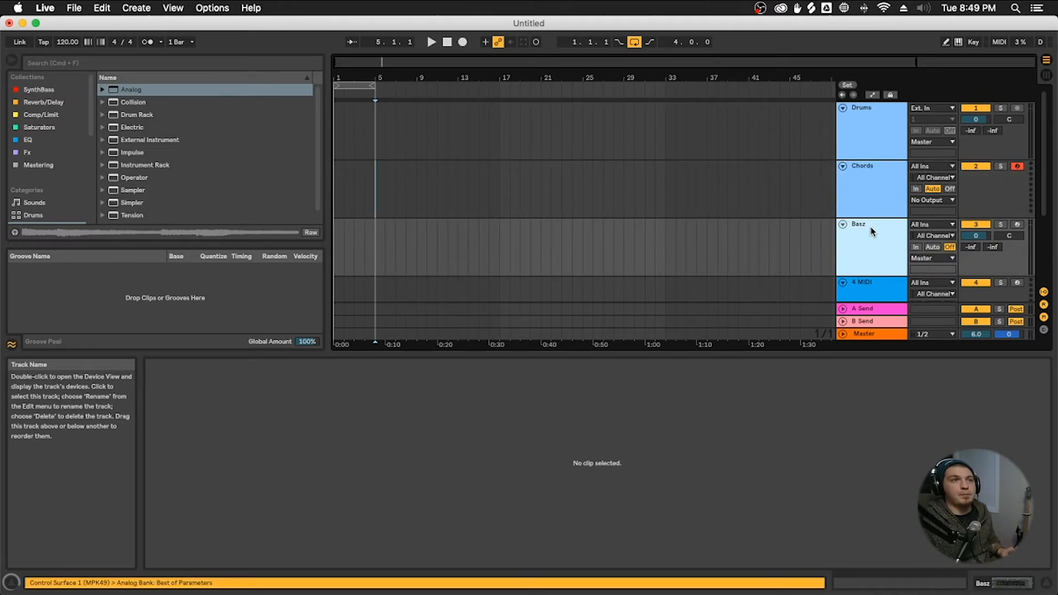
- Correct the third track's name to Bass and rename the fourth track as Kick
type("Basz")
key("BackSpace")
type("s")
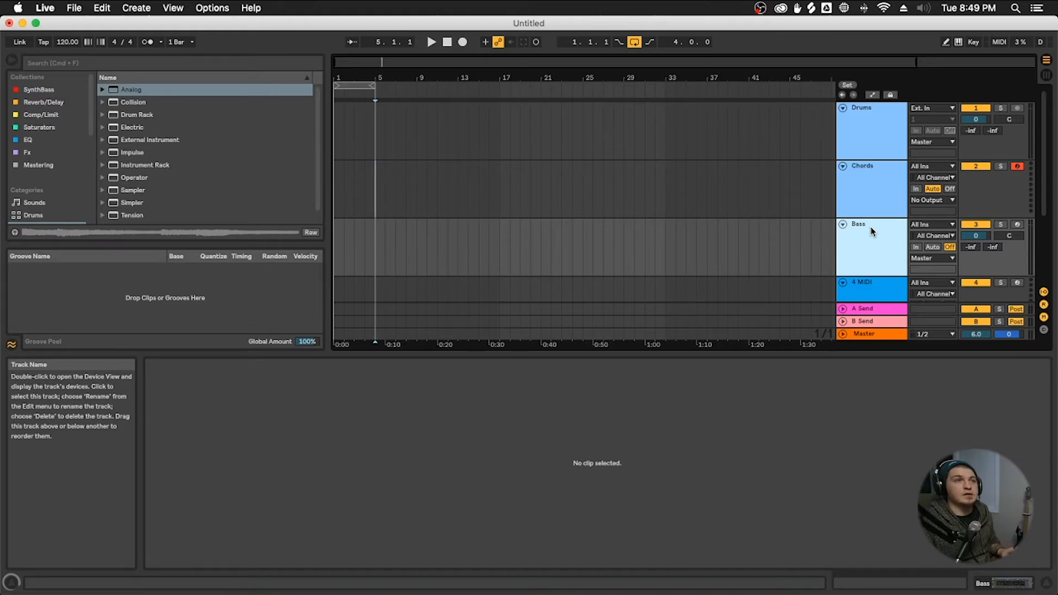
key("Tab")
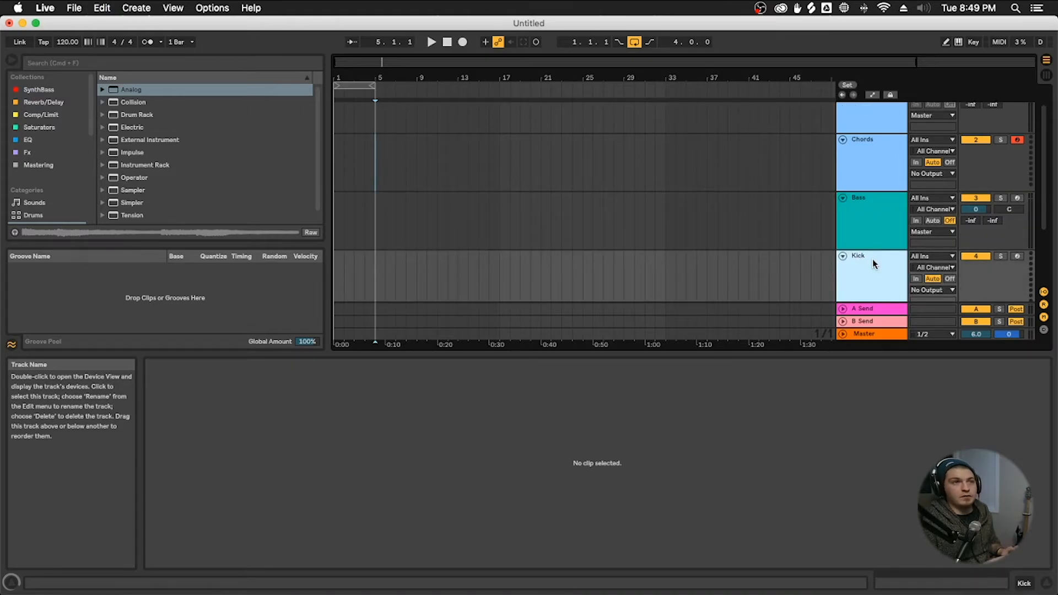
- Move the Kick track above all other tracks and place the Bass track directly below it
left_click_drag(872, 259, 886, 194)
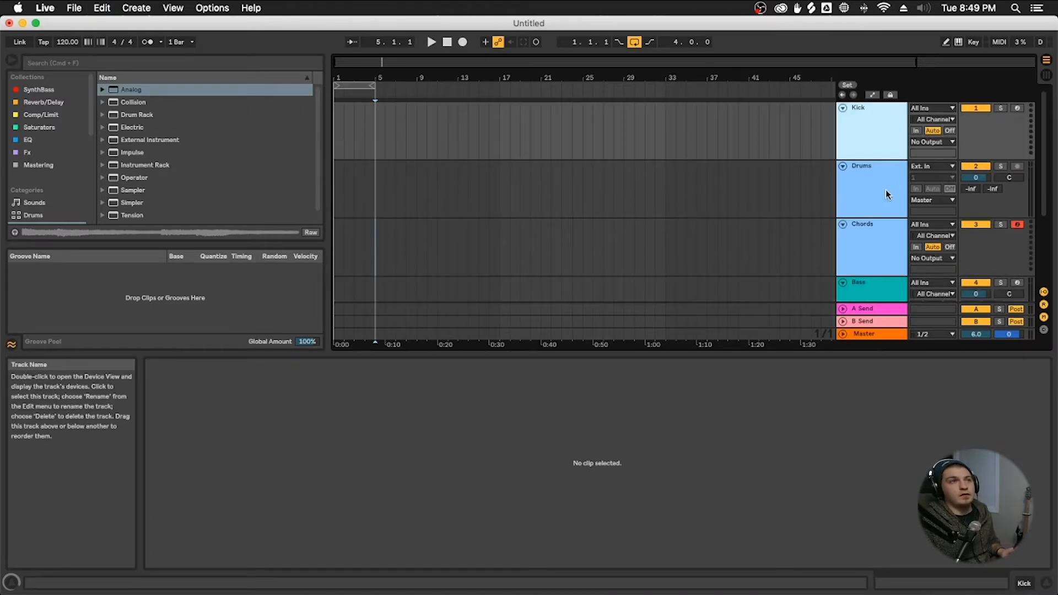
left_click_drag(872, 284, 876, 164)
left_click(892, 185)
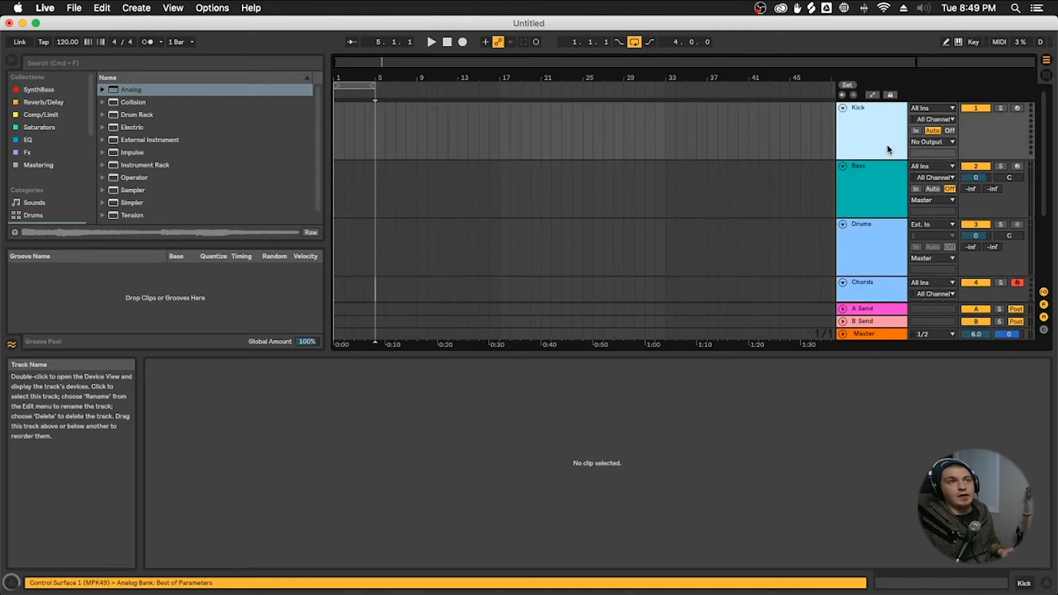
- Group the Kick and Bass tracks and rename the group as Kick/Bass
left_click(880, 133)
left_click(871, 170)
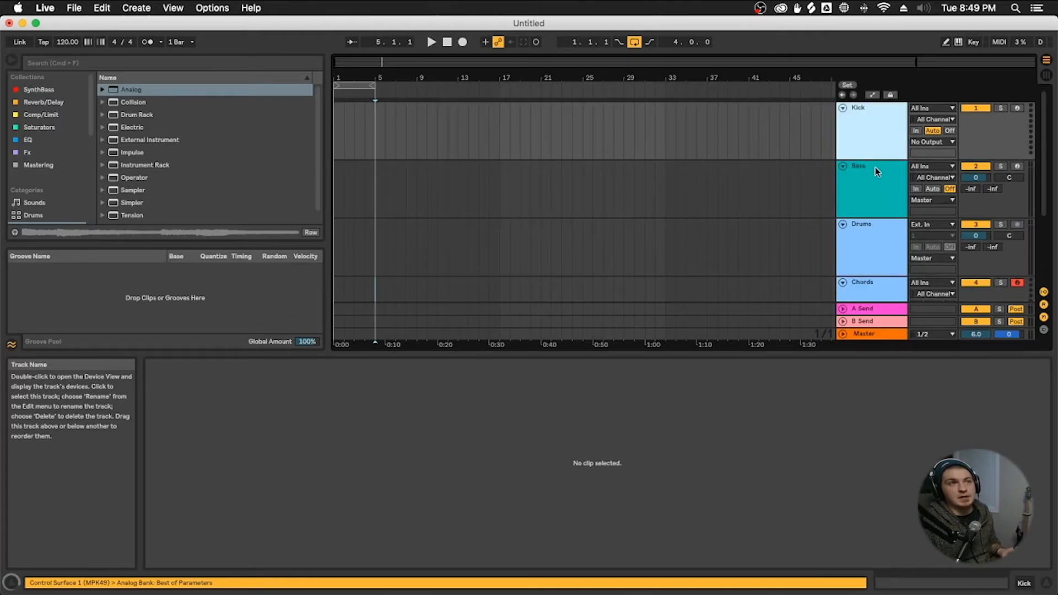
left_click(876, 141)
left_click(876, 171)
key("super+g")
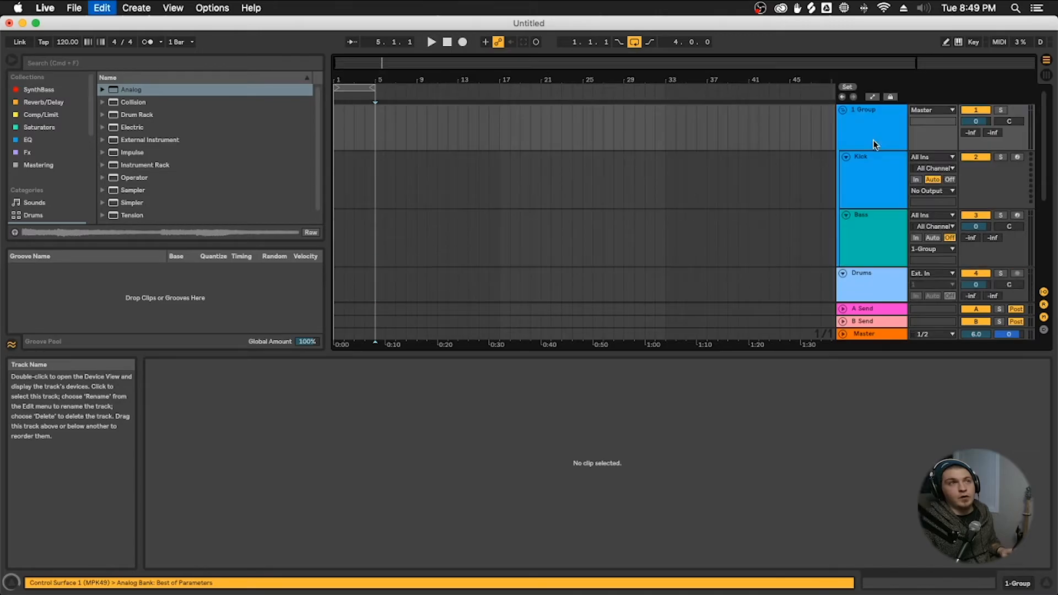
key("super+r")
type("K")
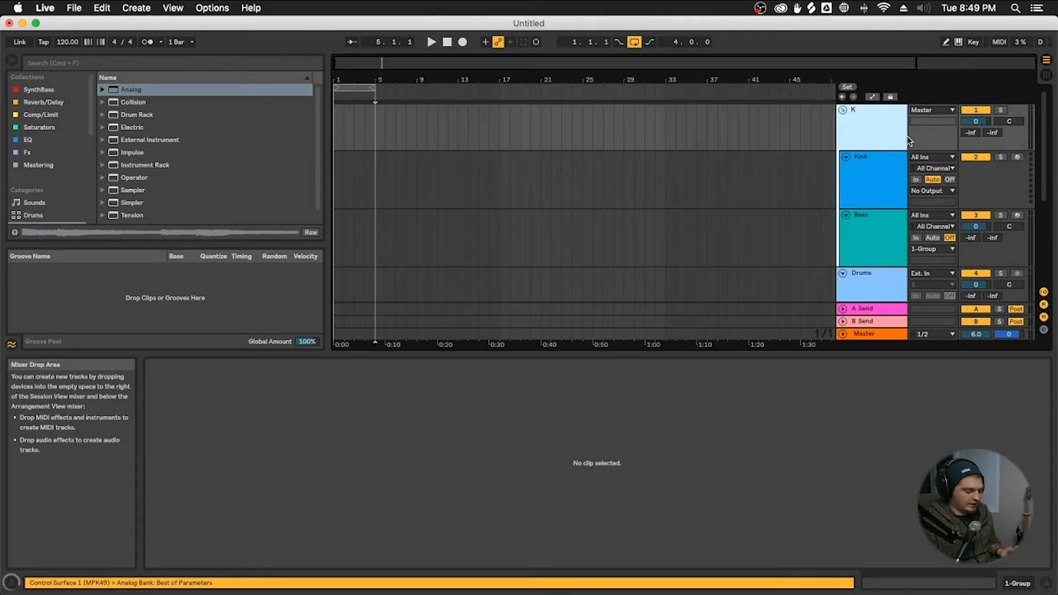
type("ick/Bass")
key("Return")
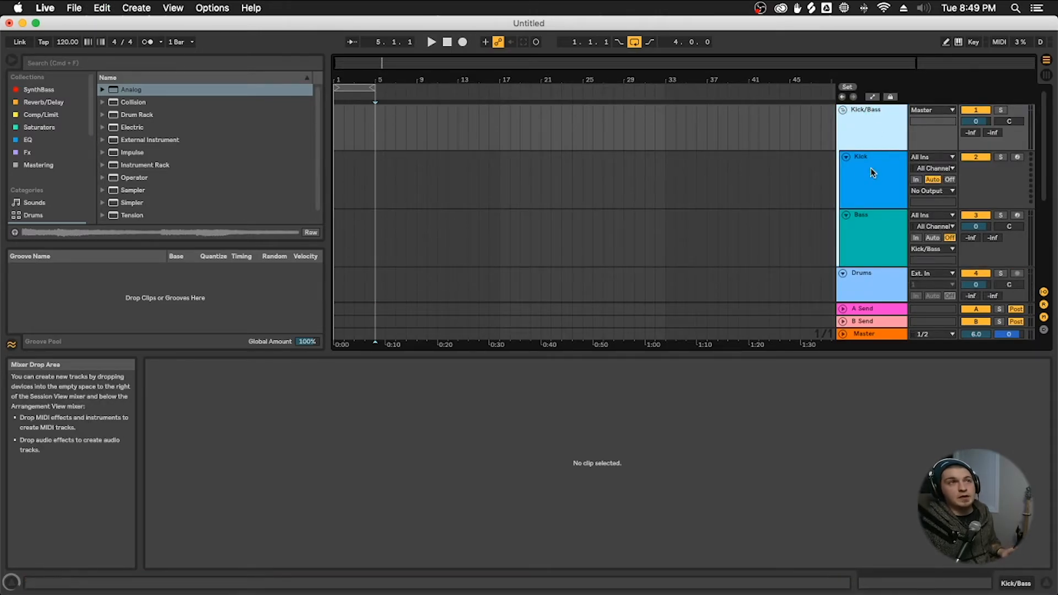
- Select the 16 bars from bar 22 to 38 across the whole Kick/Bass group, then try selections on its individual tracks
left_click_drag(720, 125, 564, 126)
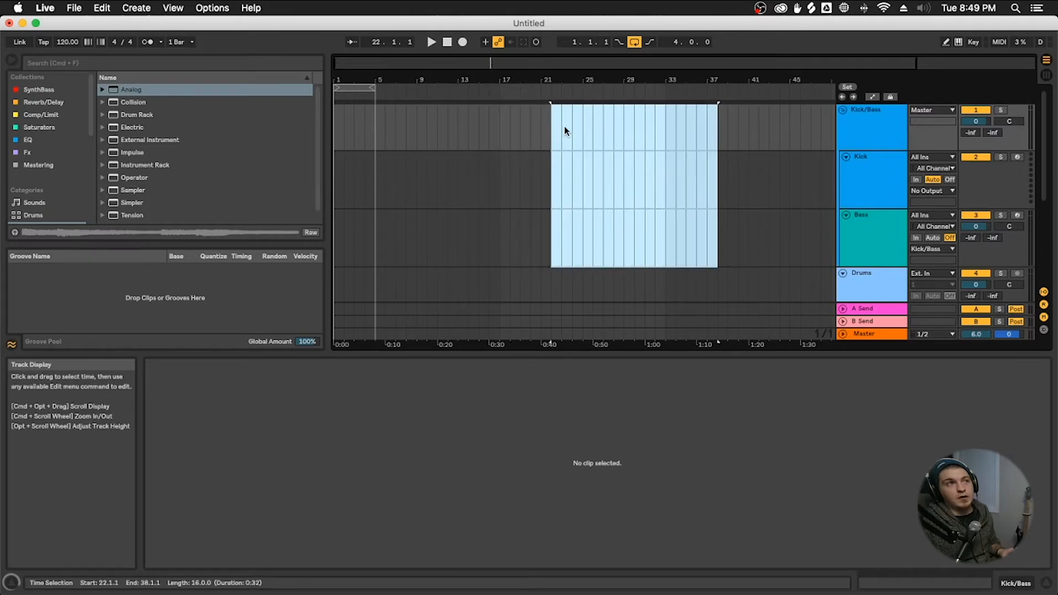
left_click(564, 126)
left_click(874, 230)
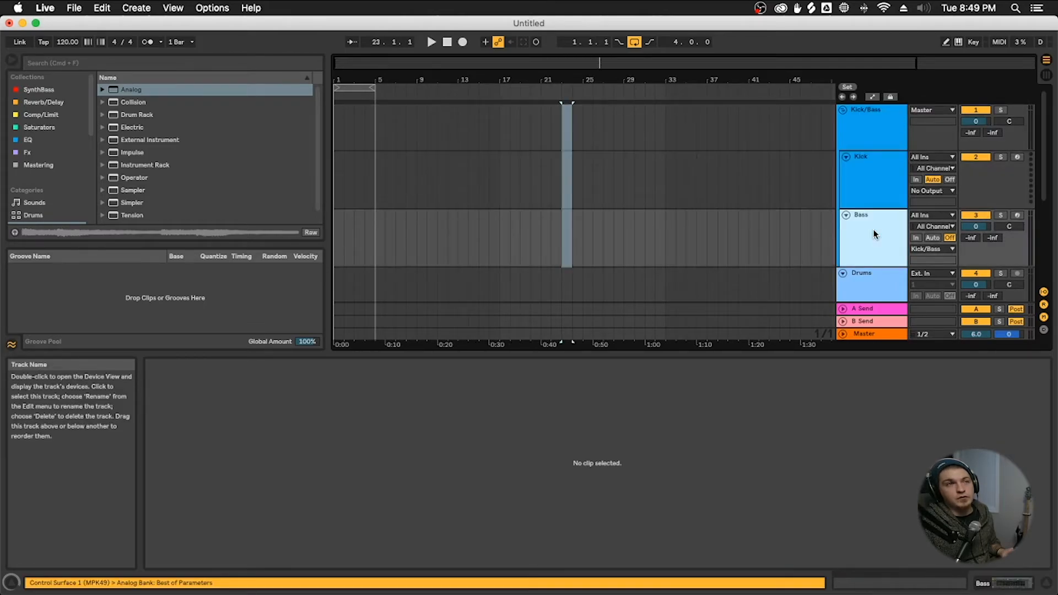
key("Up")
left_click(520, 193)
left_click_drag(502, 194, 550, 194)
left_click(551, 235)
- Ungroup the Kick/Bass group back into separate Kick and Bass tracks
left_click(876, 132)
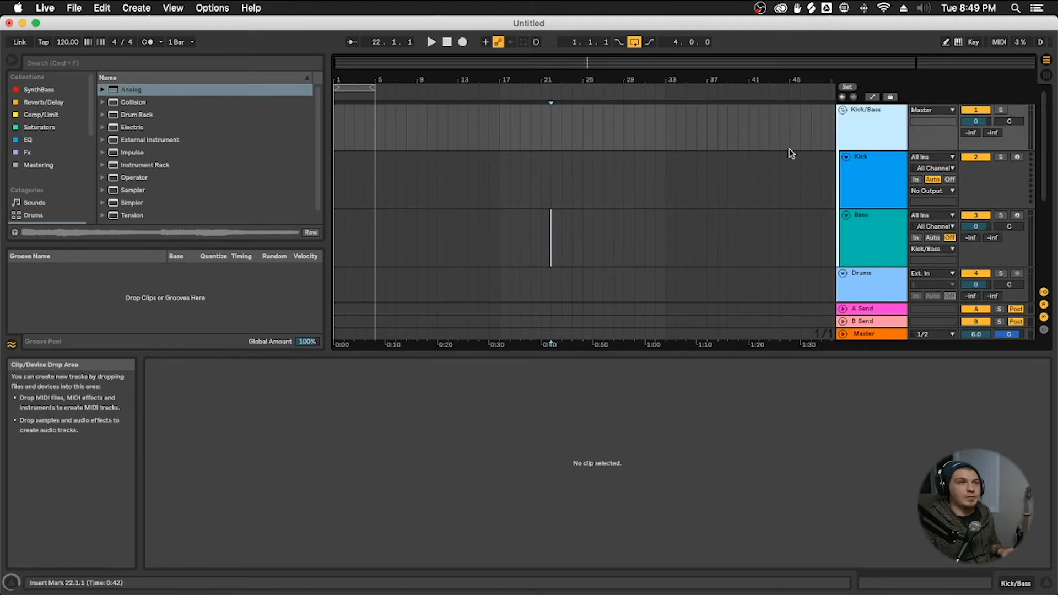
right_click(874, 135)
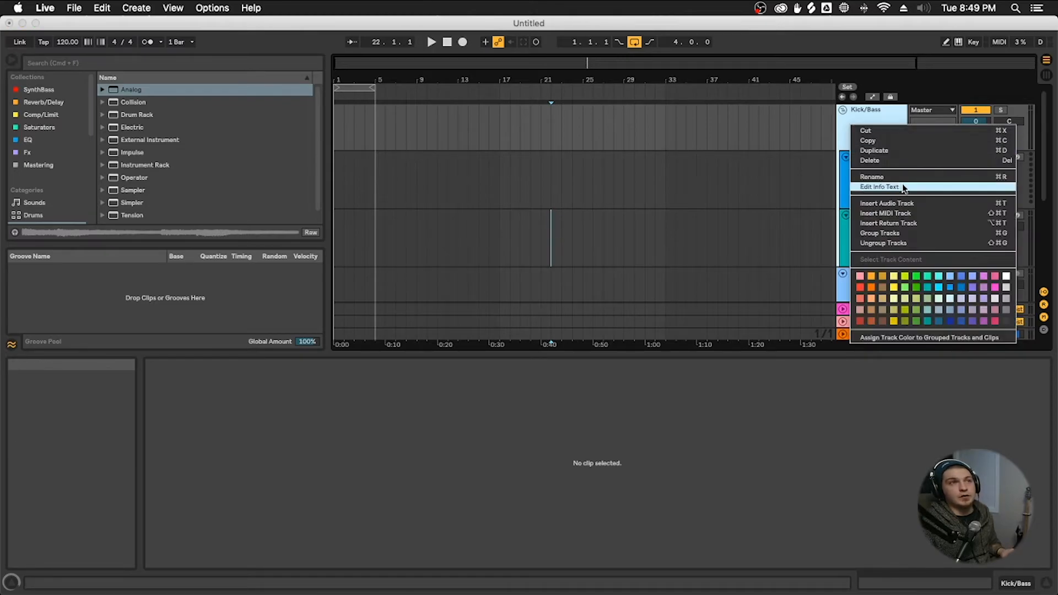
left_click(888, 244)
left_click(863, 183)
left_click(872, 129)
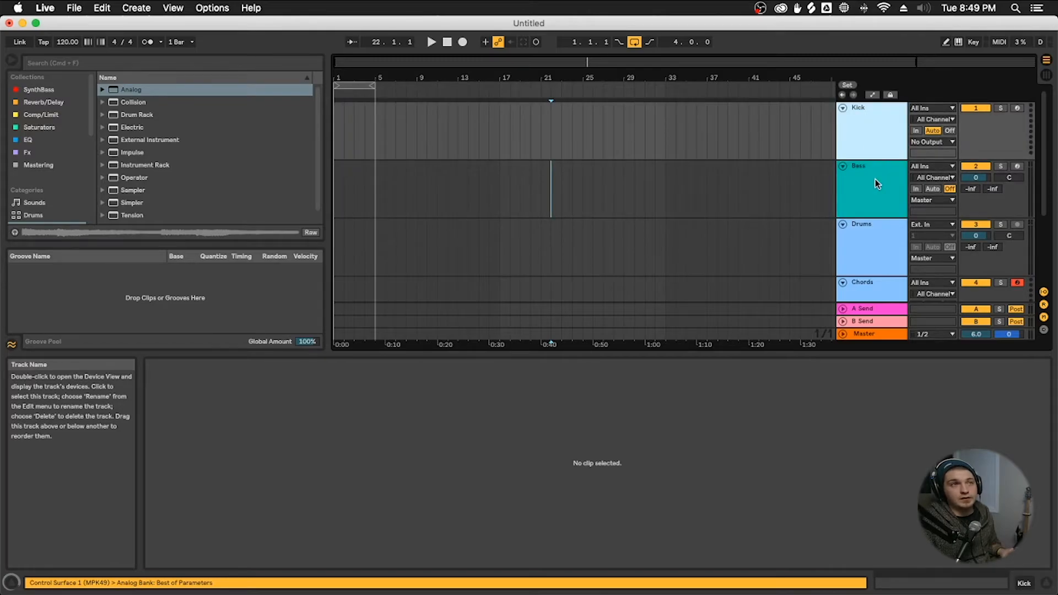
- Delete the unused 5 MIDI track below Chords
scroll(882, 191, "down", 2)
left_click(852, 210)
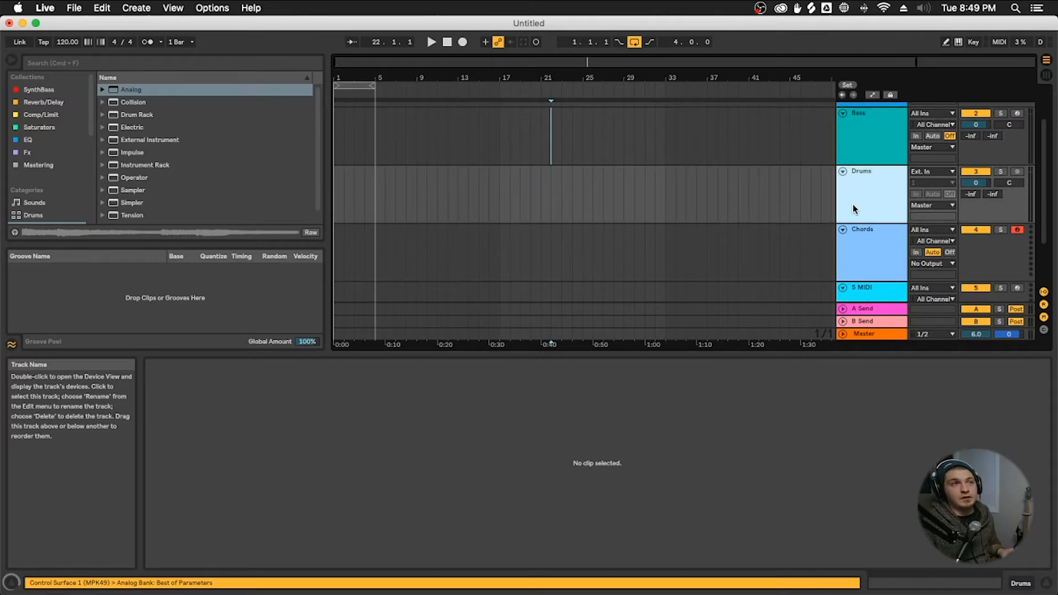
scroll(865, 223, "down", 1)
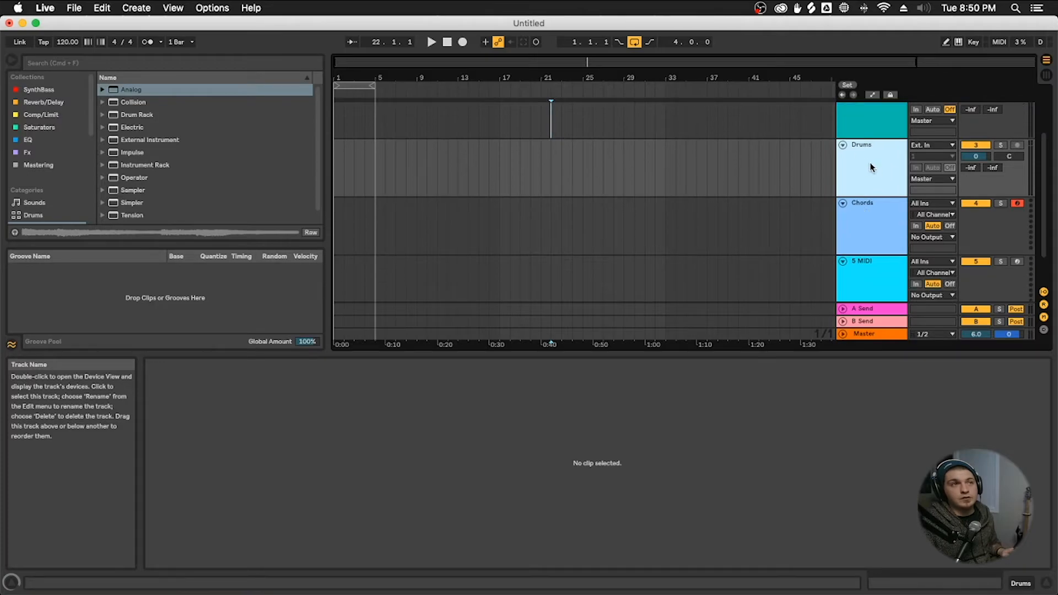
scroll(875, 205, "down", 1)
left_click(872, 194)
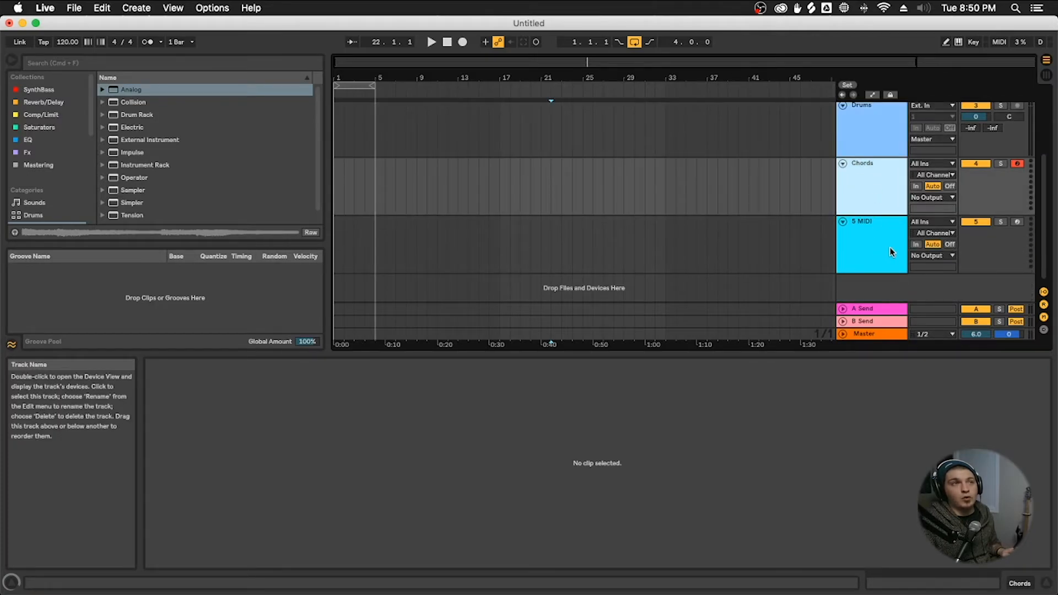
left_click(878, 228)
key("Delete")
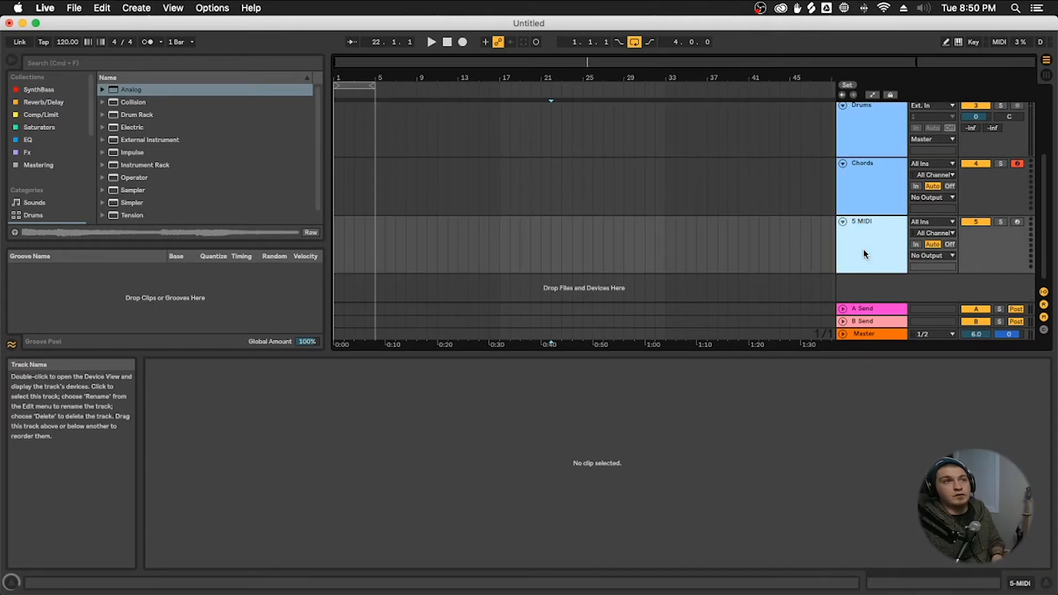
scroll(872, 219, "up", 2)
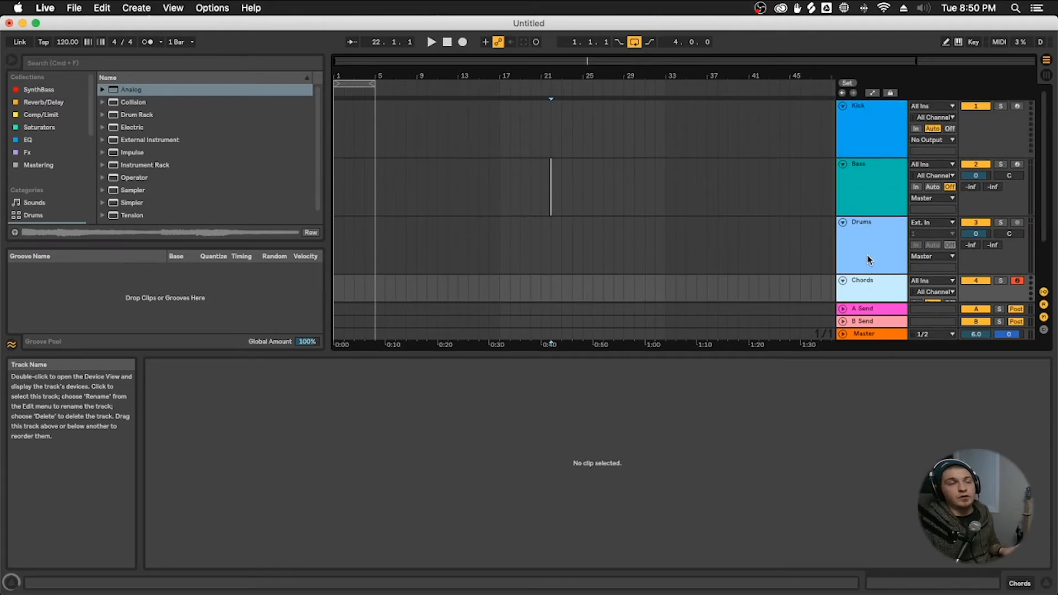
- Review the Kick, Bass, Drums and Chords tracks and place the insert marker at bar 1 of the Kick track
scroll(869, 258, "down", 1)
scroll(868, 260, "up", 1)
scroll(866, 263, "down", 1)
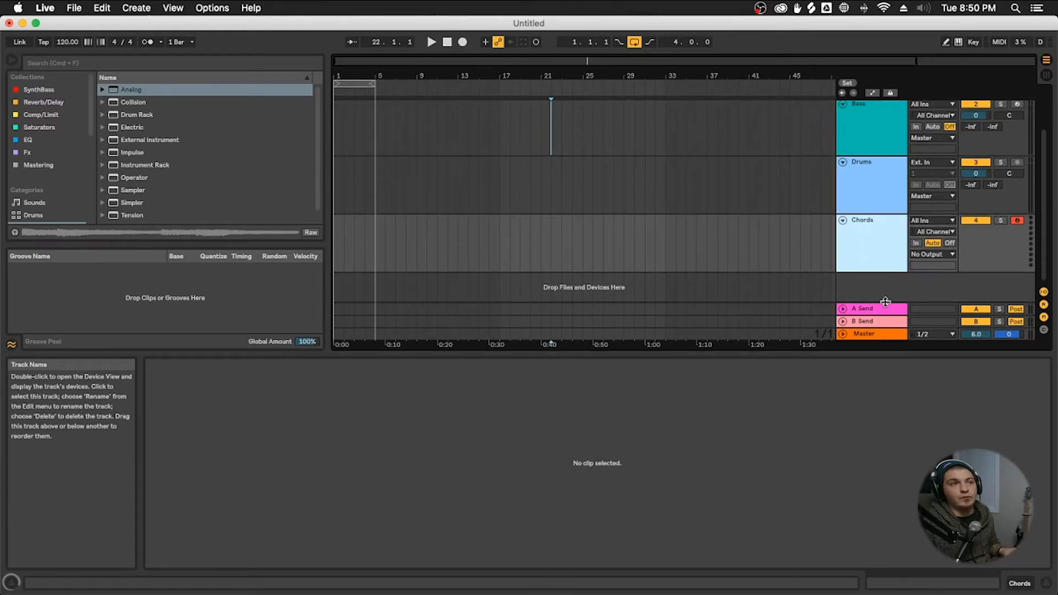
scroll(861, 270, "up", 1)
scroll(861, 284, "down", 1)
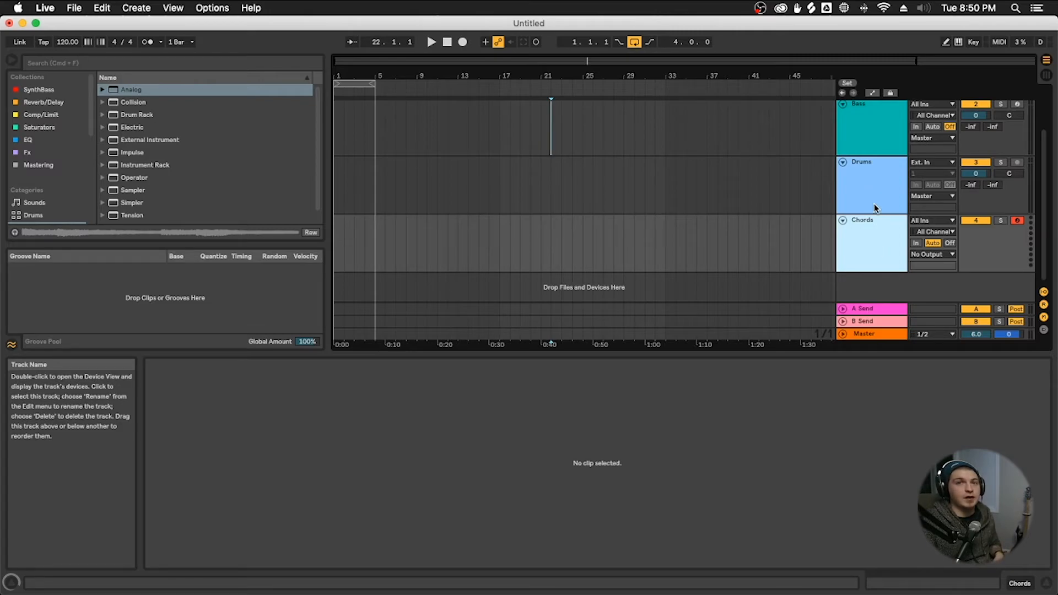
scroll(874, 208, "up", 2)
left_click(867, 127)
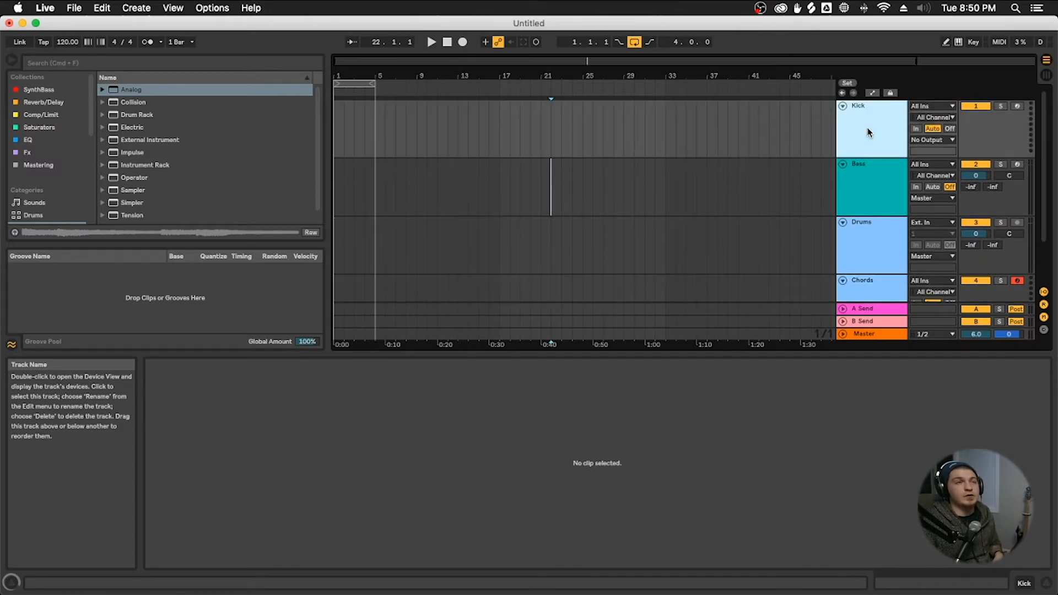
scroll(852, 210, "down", 2)
scroll(873, 132, "up", 2)
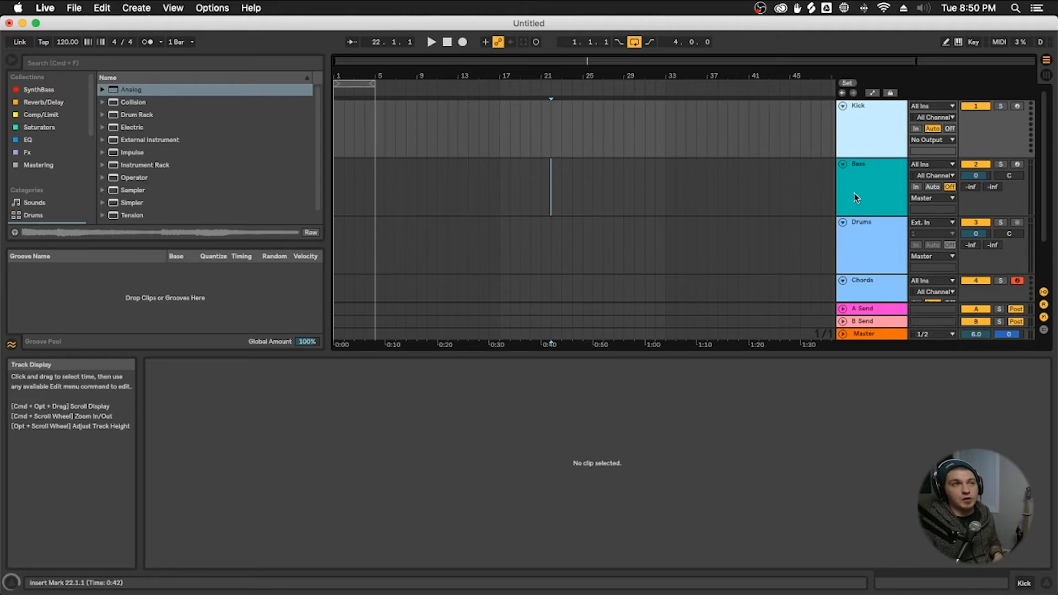
left_click(872, 191)
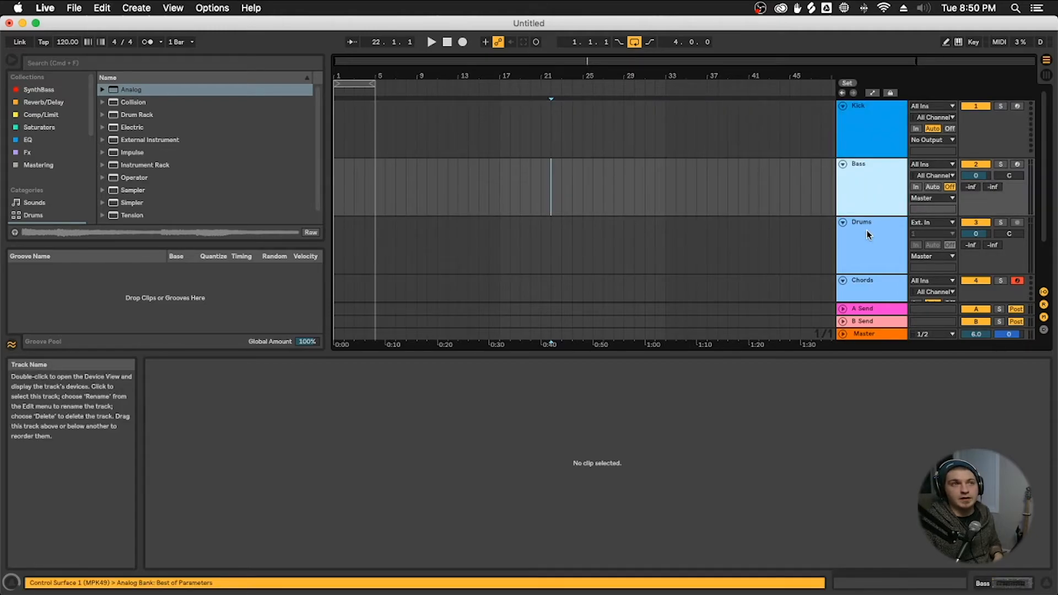
left_click(866, 231)
scroll(867, 236, "down", 2)
left_click(882, 250)
scroll(852, 171, "up", 2)
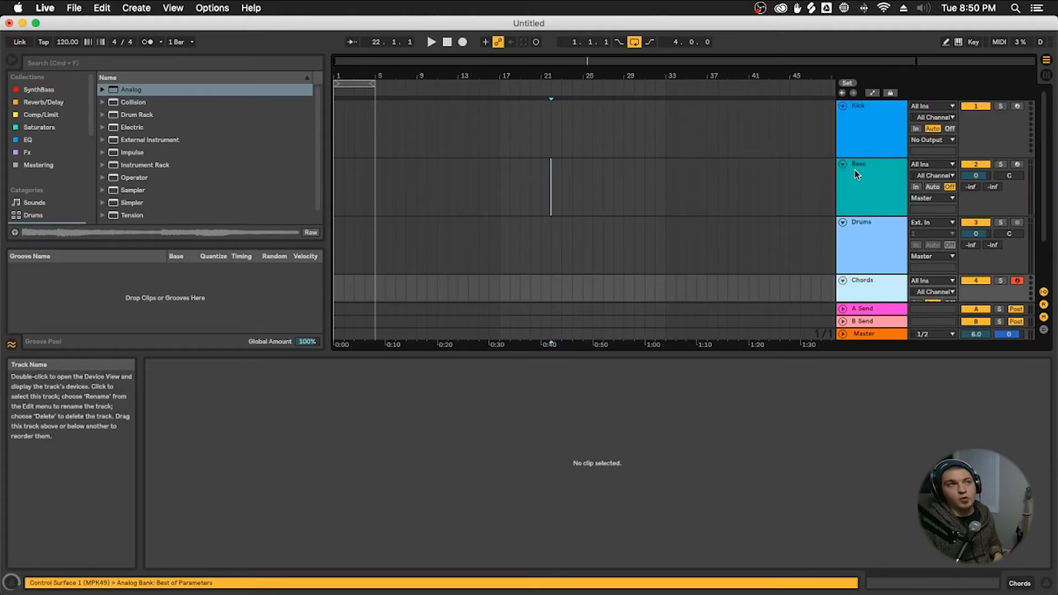
left_click_drag(373, 142, 340, 143)
left_click(337, 142)
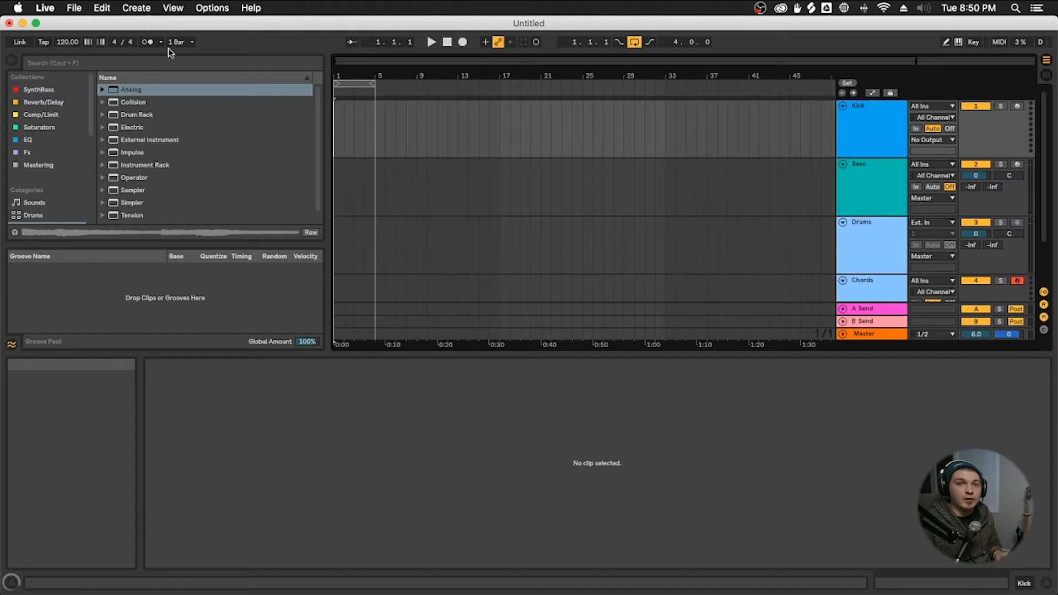
- Examine the Save Current Set as Default option in the File/Folder preferences, and close the preferences
key("super+comma")
mouse_move(500, 281)
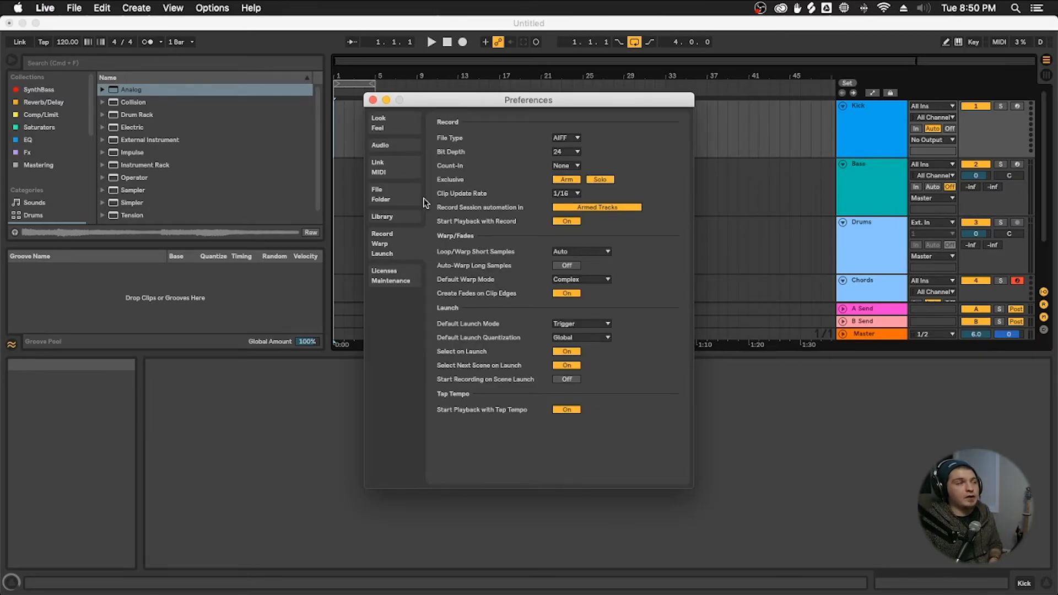
left_click(387, 196)
mouse_move(508, 129)
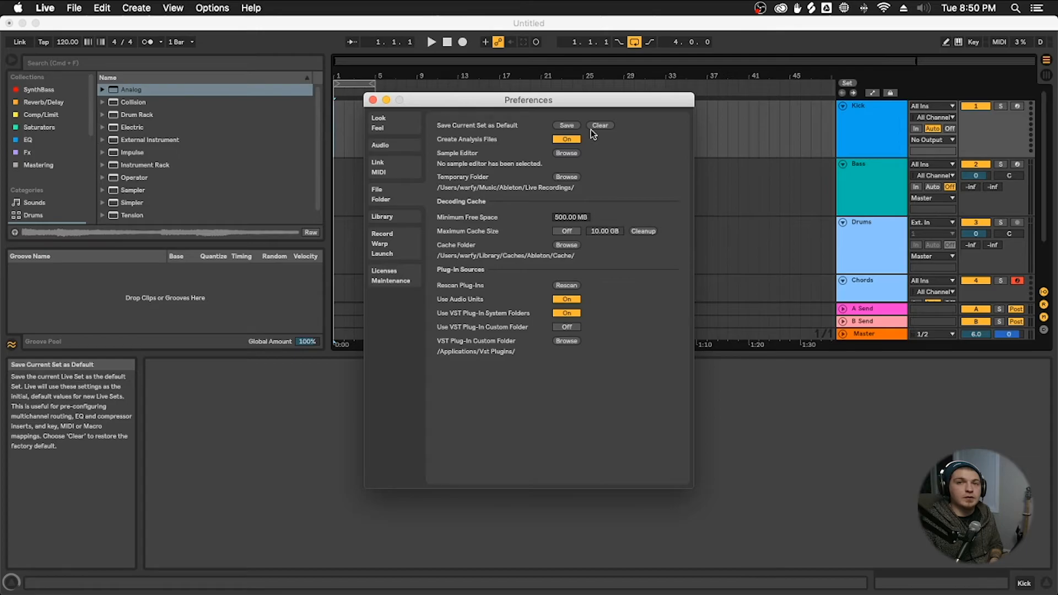
left_click(373, 100)
left_click(384, 127)
- Create a new Live Set from the default template without saving changes to the current set
left_click(74, 8)
left_click(100, 22)
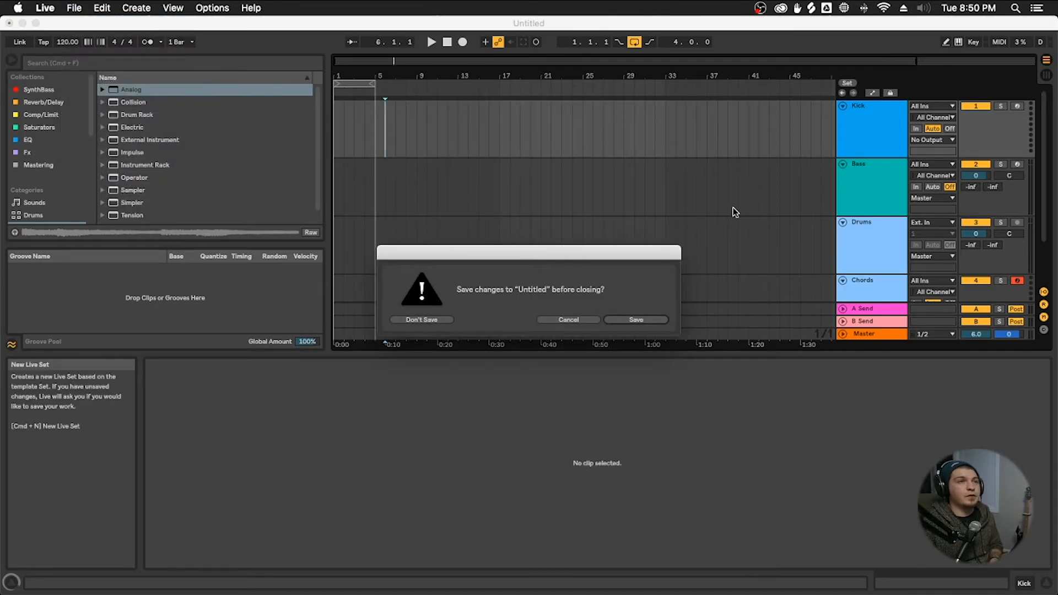
left_click(433, 319)
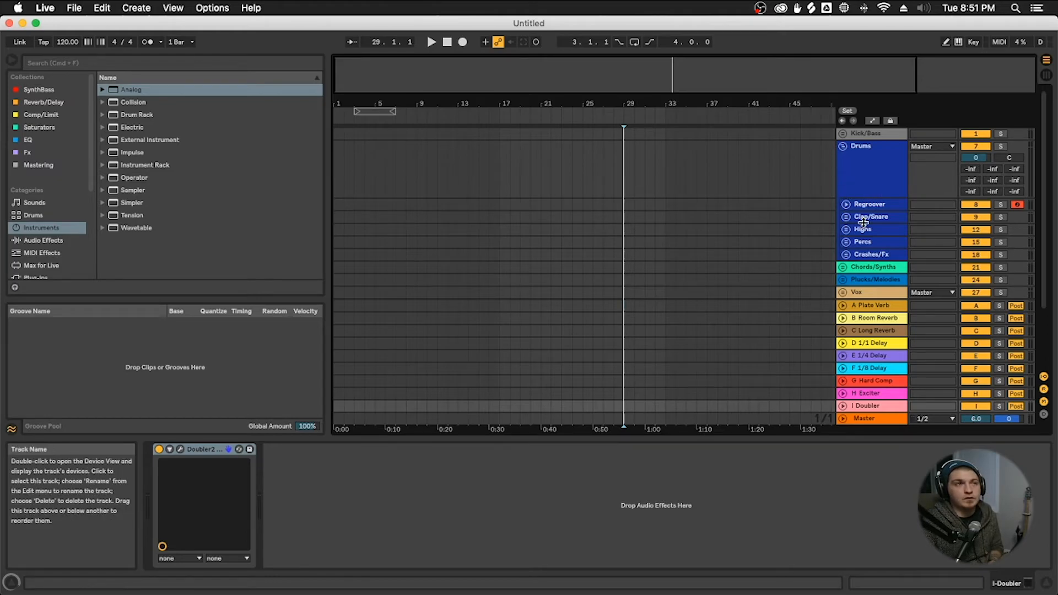
- Look through the template's instrument groups and its reverb, delay and effect return tracks
scroll(860, 223, "down", 5)
scroll(843, 237, "up", 1)
scroll(873, 275, "up", 4)
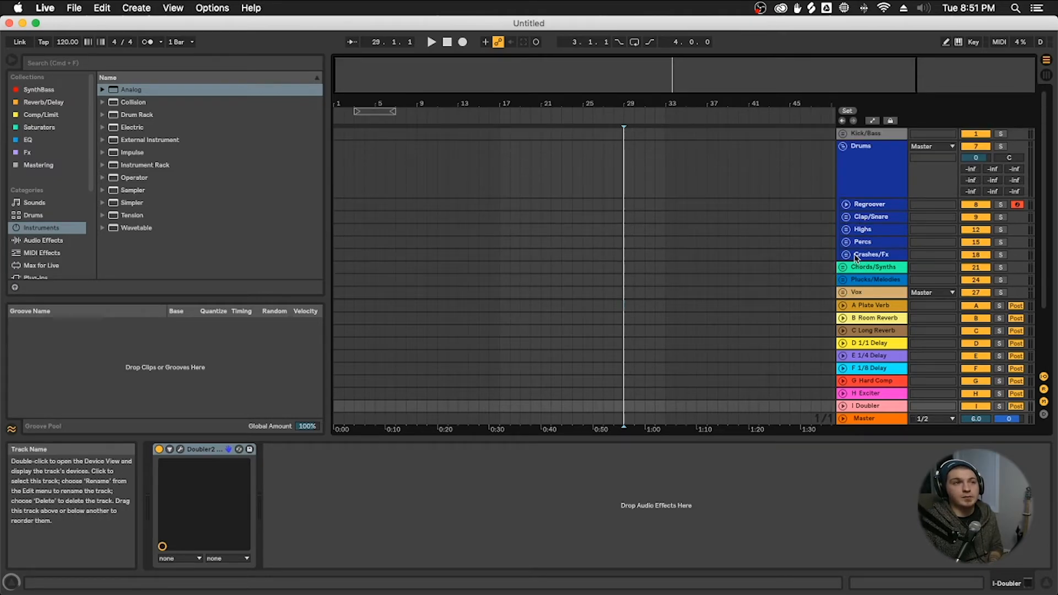
scroll(798, 238, "down", 3)
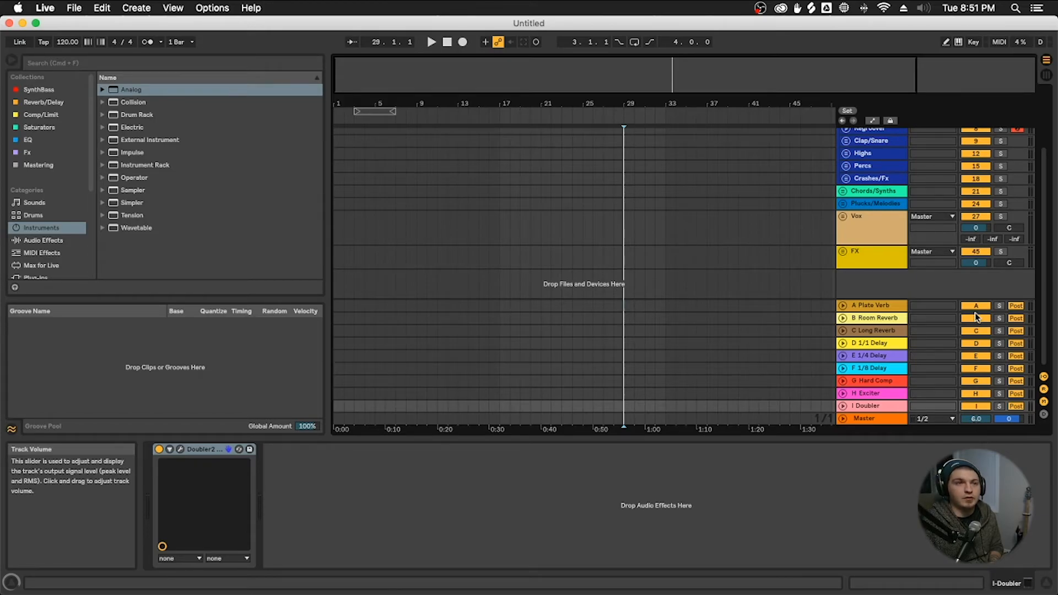
scroll(753, 182, "up", 3)
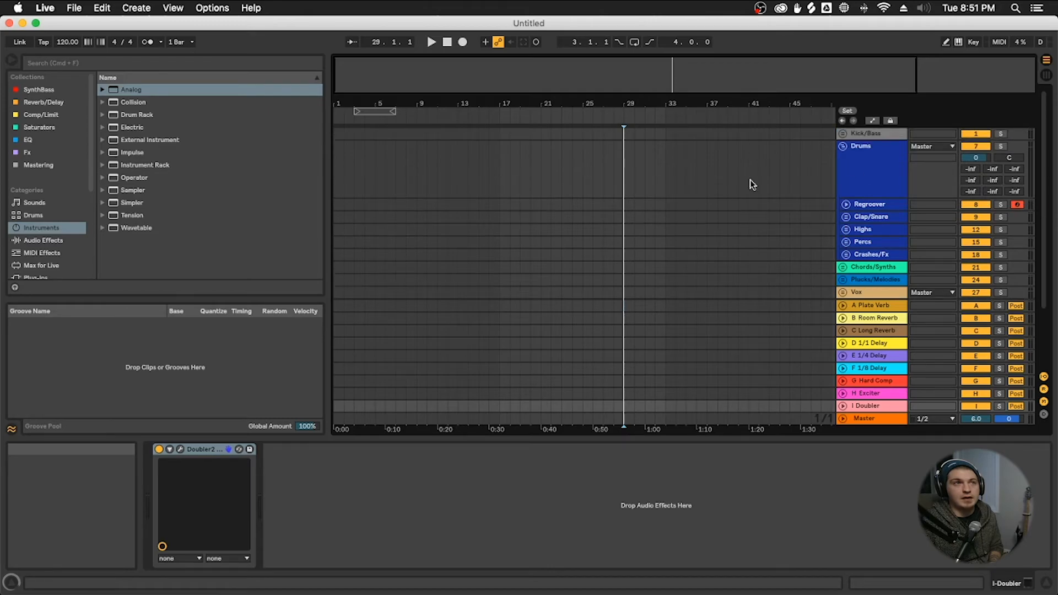
- Expand the Kick/Bass group and view the instruments loaded on the Kick and Kick 2 tracks
left_click(843, 134)
left_click(871, 168)
scroll(872, 171, "down", 3)
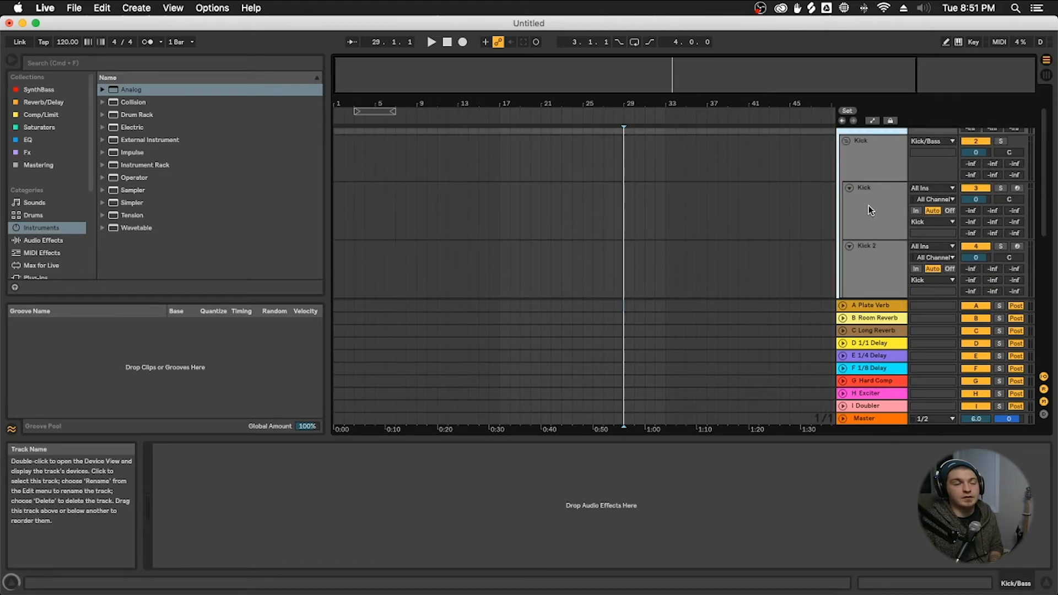
left_click(864, 211)
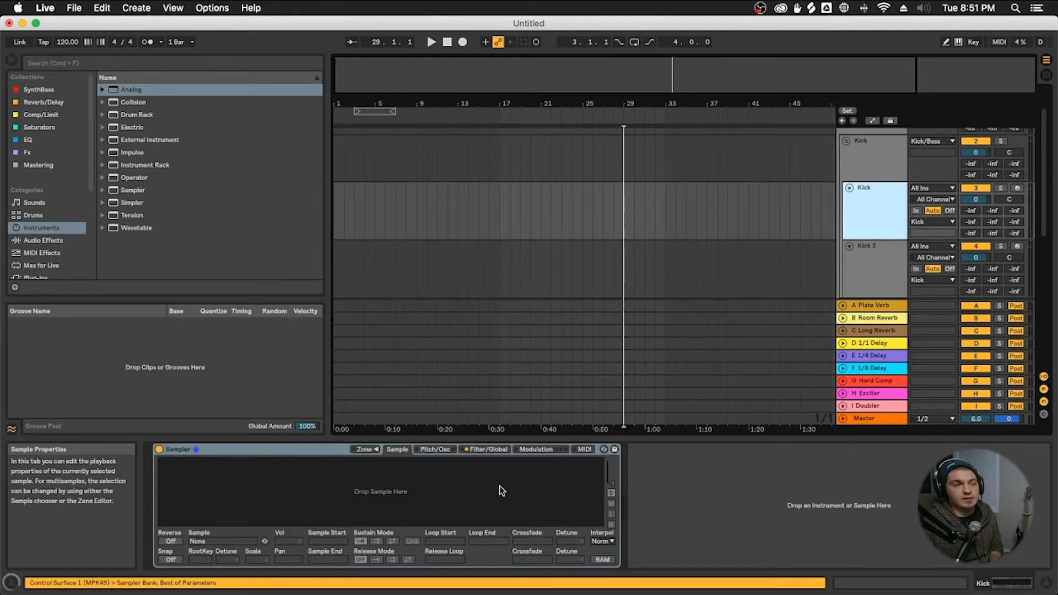
left_click(881, 264)
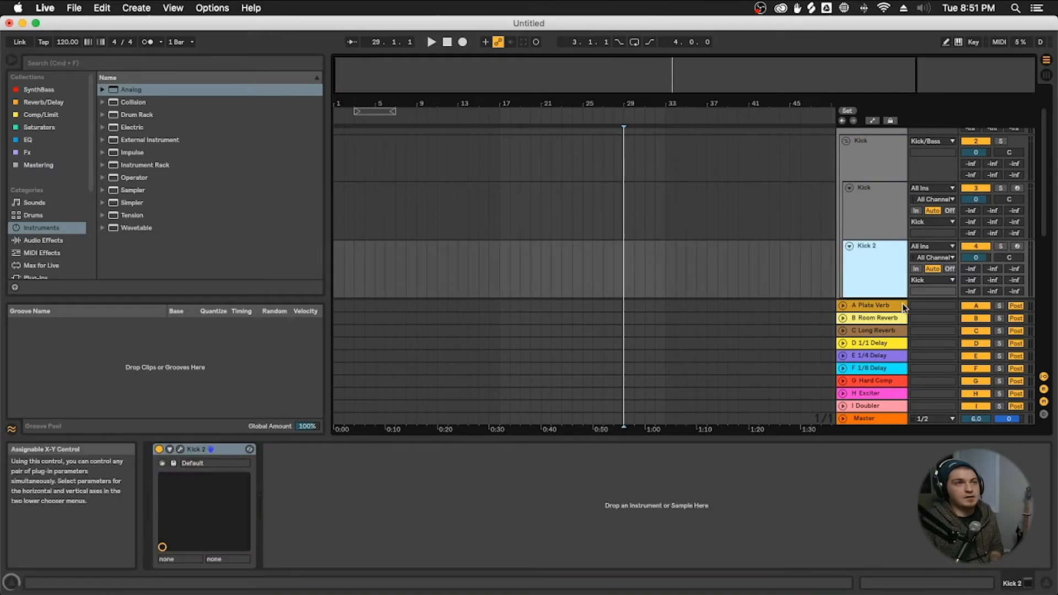
- Examine how the Kick and Kick 2 tracks are nested in the Kick subgroup of the Kick/Bass group
left_click(883, 232)
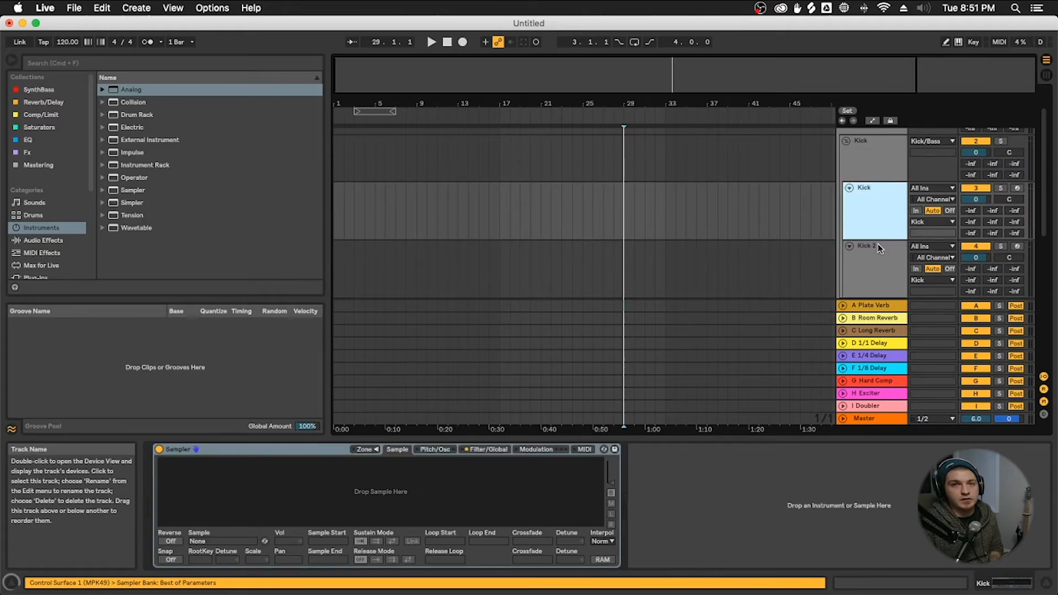
scroll(881, 240, "up", 1)
left_click(873, 195)
scroll(872, 210, "down", 1)
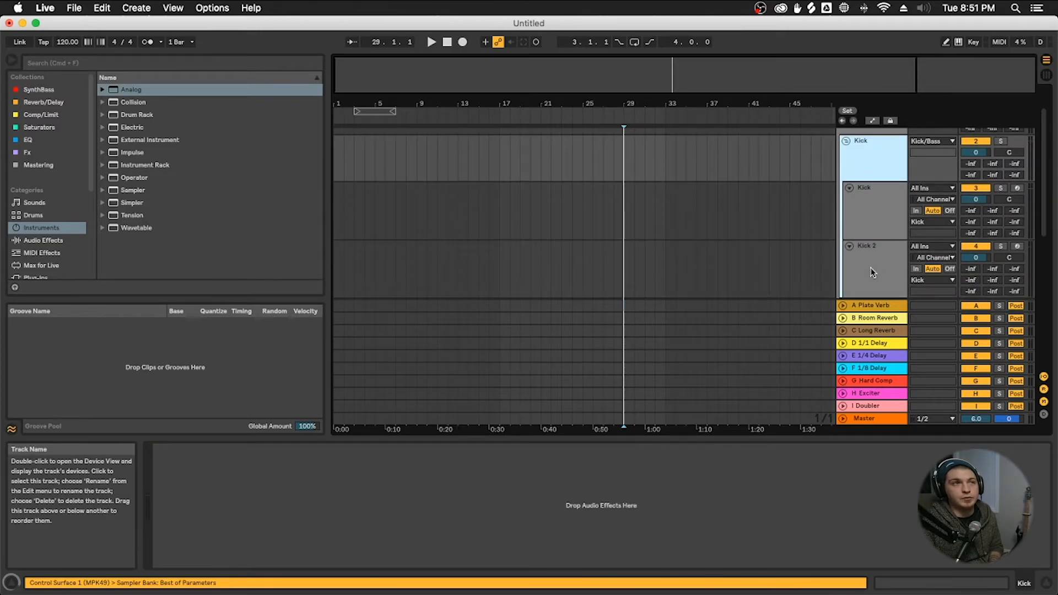
scroll(877, 248, "down", 2)
scroll(874, 159, "up", 3)
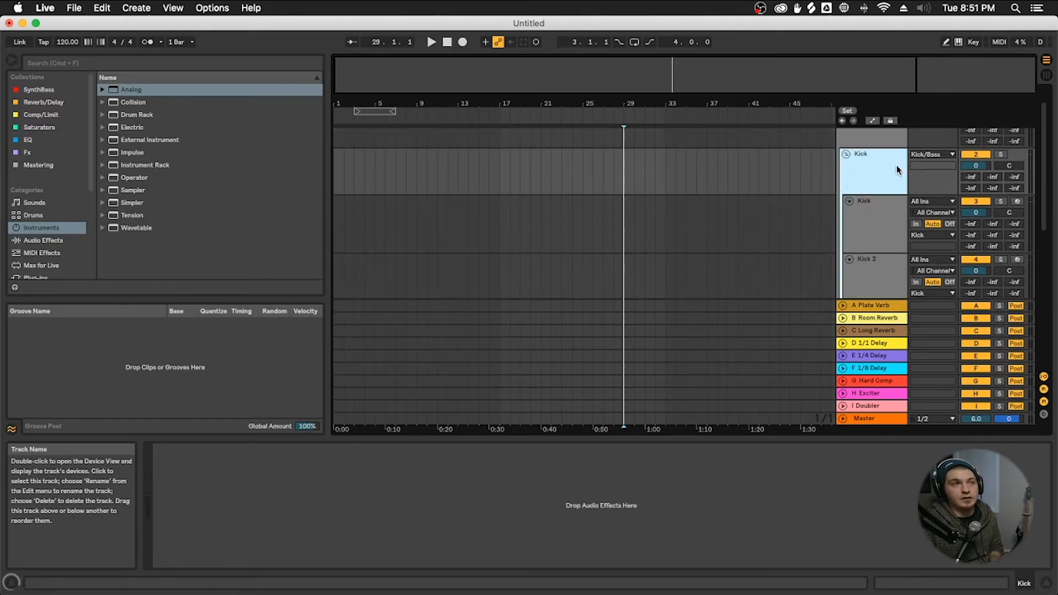
scroll(869, 209, "up", 1)
left_click(872, 163)
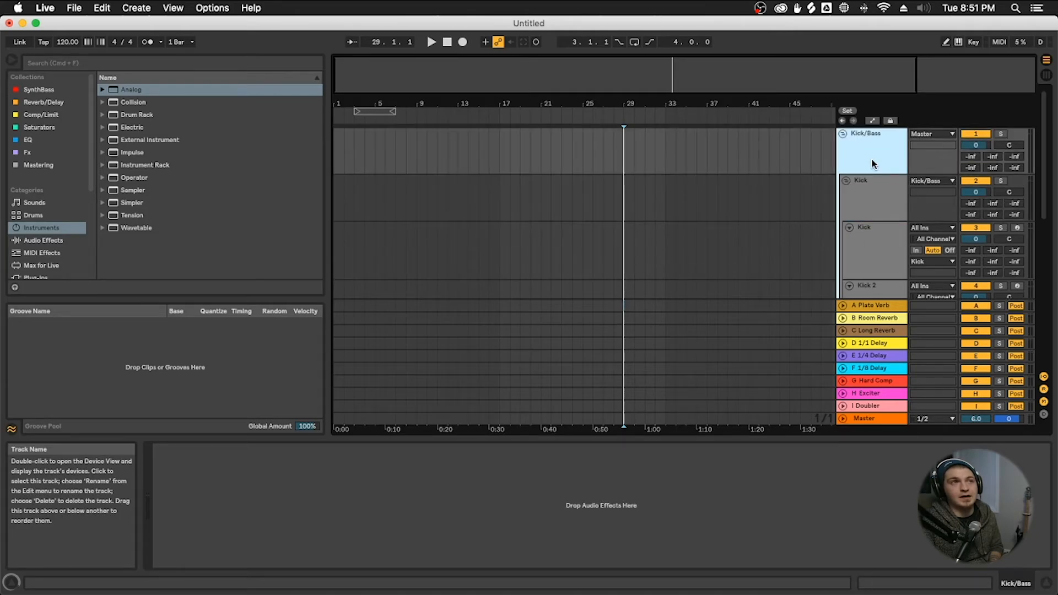
scroll(854, 215, "down", 4)
scroll(849, 243, "up", 3)
left_click(875, 172)
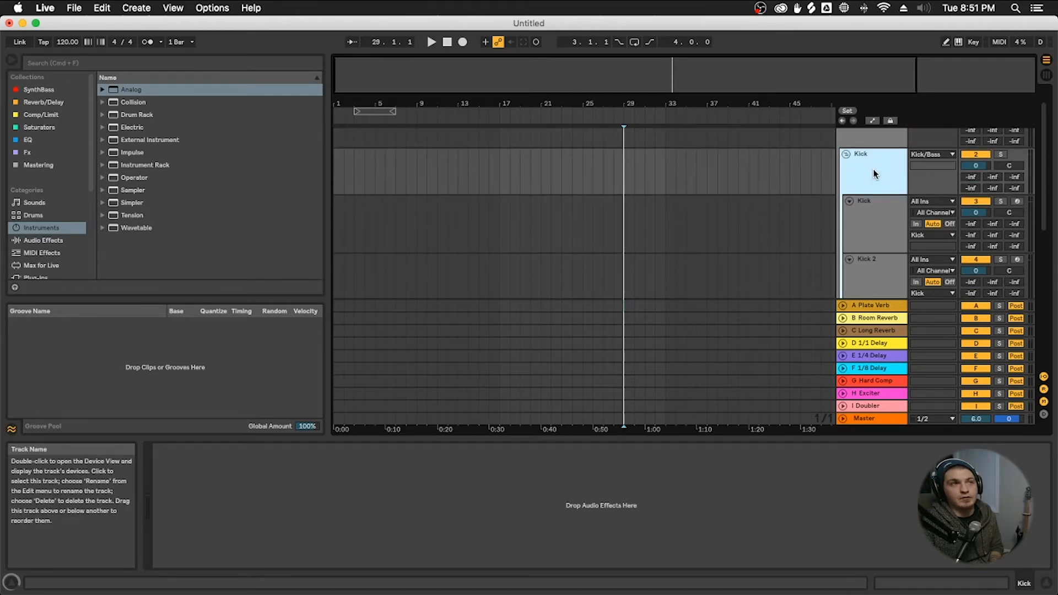
- Compare the devices on the Kick and Kick 2 tracks with those on their parent Kick group
scroll(894, 235, "down", 1)
left_click(875, 221)
left_click(871, 258)
left_click(874, 205)
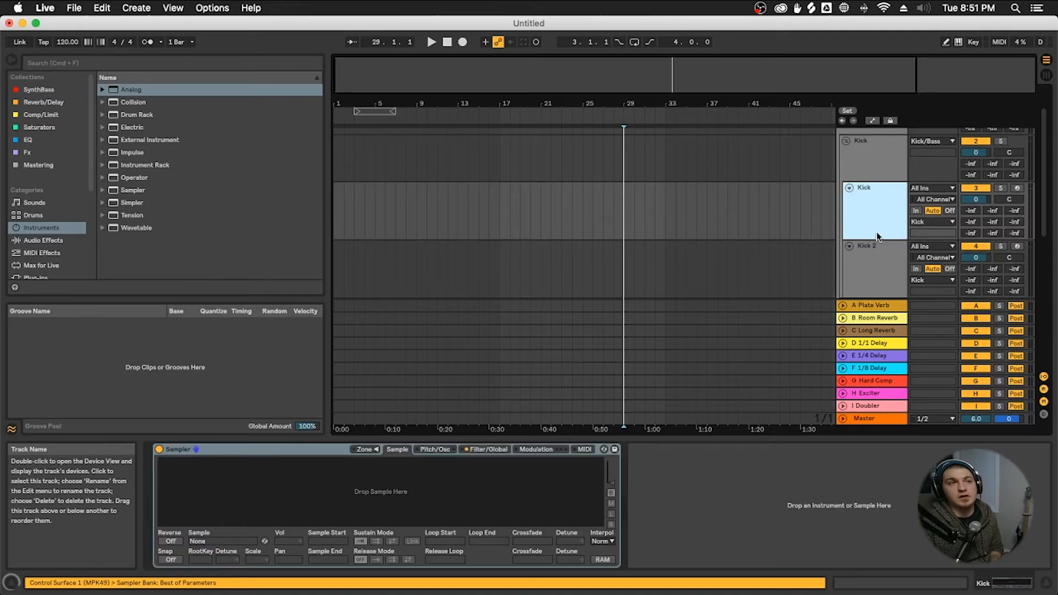
left_click(863, 159)
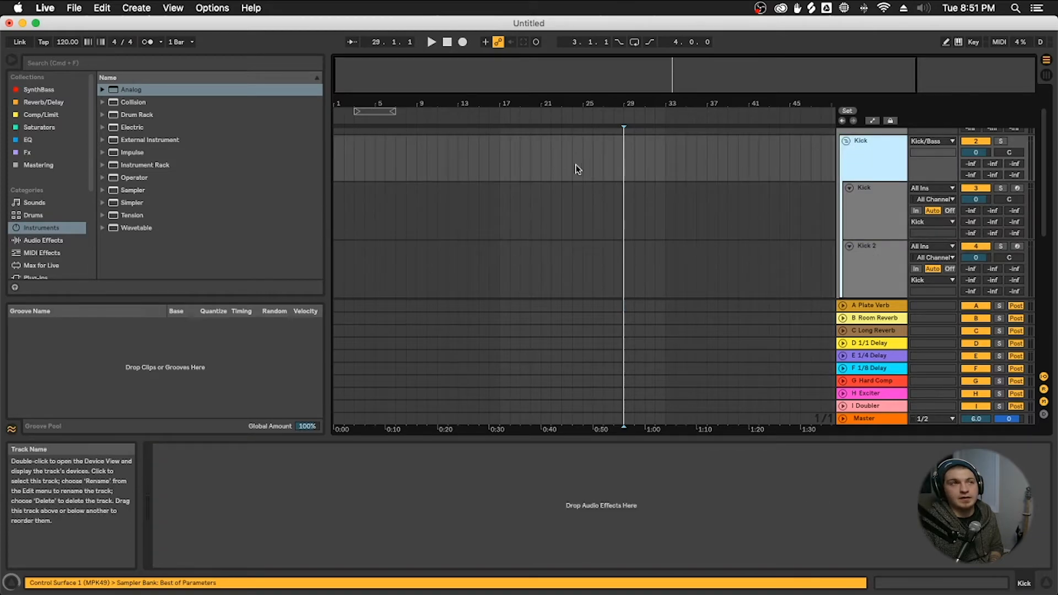
left_click(876, 213)
left_click(874, 257)
left_click(874, 205)
left_click(875, 257)
left_click(874, 216)
left_click(870, 257)
scroll(869, 237, "up", 2)
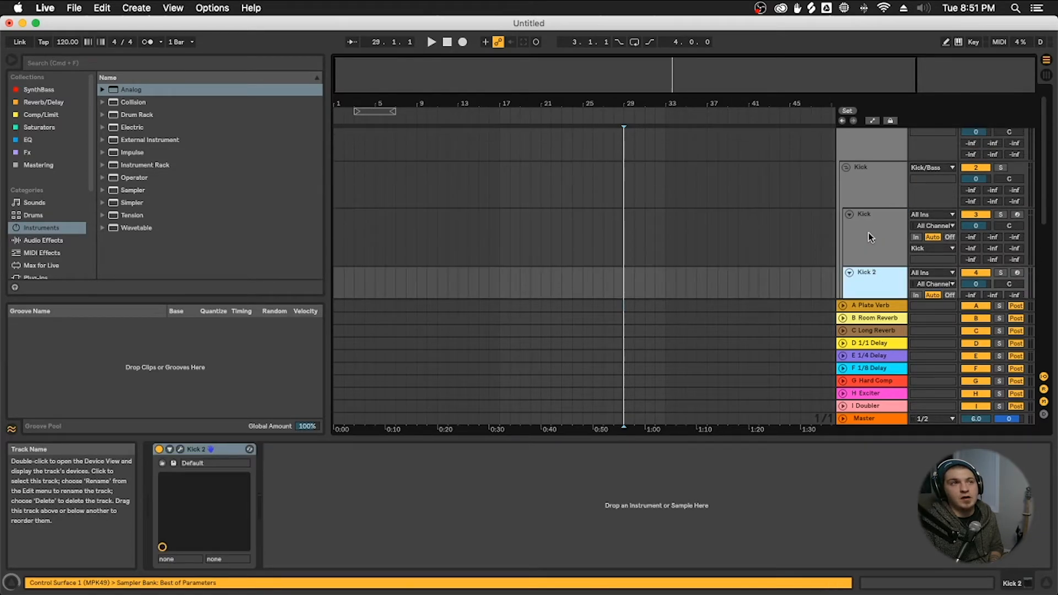
- View the Bass subgroup inside Kick/Bass and the instrument loaded on its Bass track
scroll(869, 237, "down", 8)
scroll(885, 231, "up", 3)
left_click(870, 245)
left_click(849, 272)
scroll(861, 270, "down", 3)
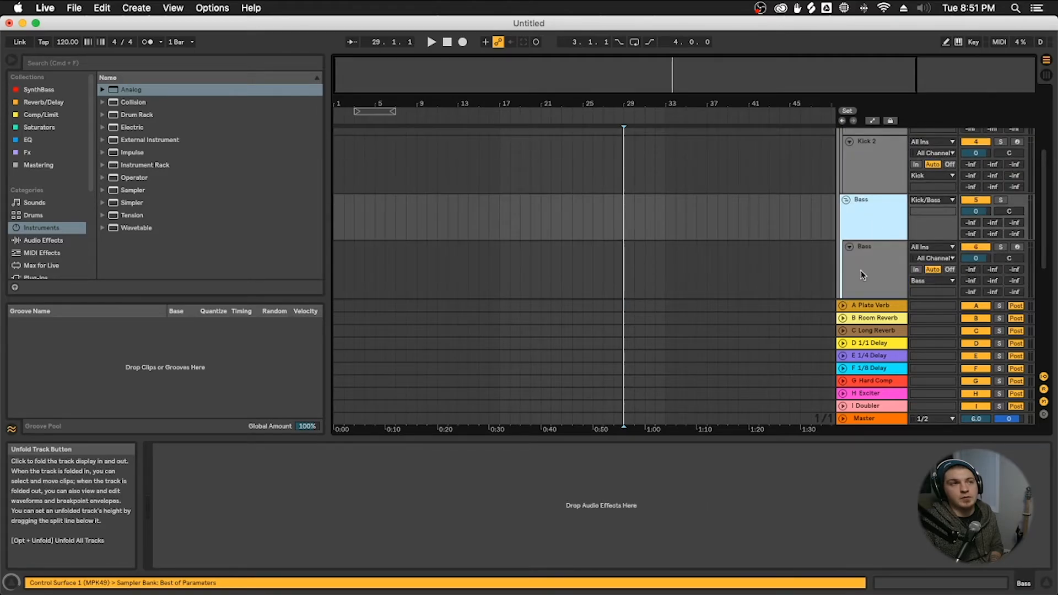
left_click(876, 254)
left_click(885, 203)
- Duplicate the Bass track inside the Bass subgroup, and compare the two Bass tracks and their group
left_click(888, 257)
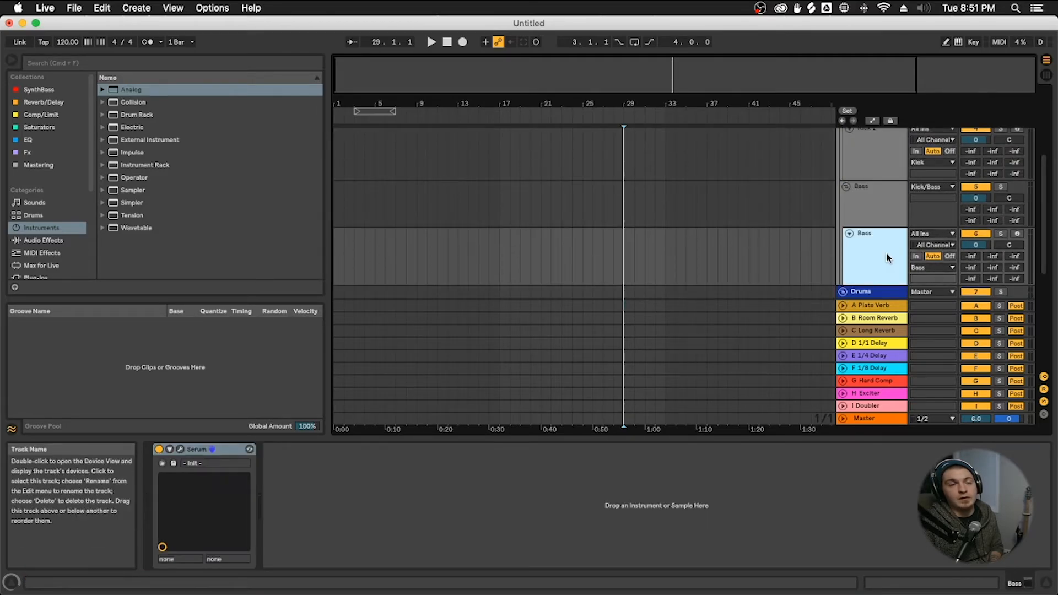
key("super+d")
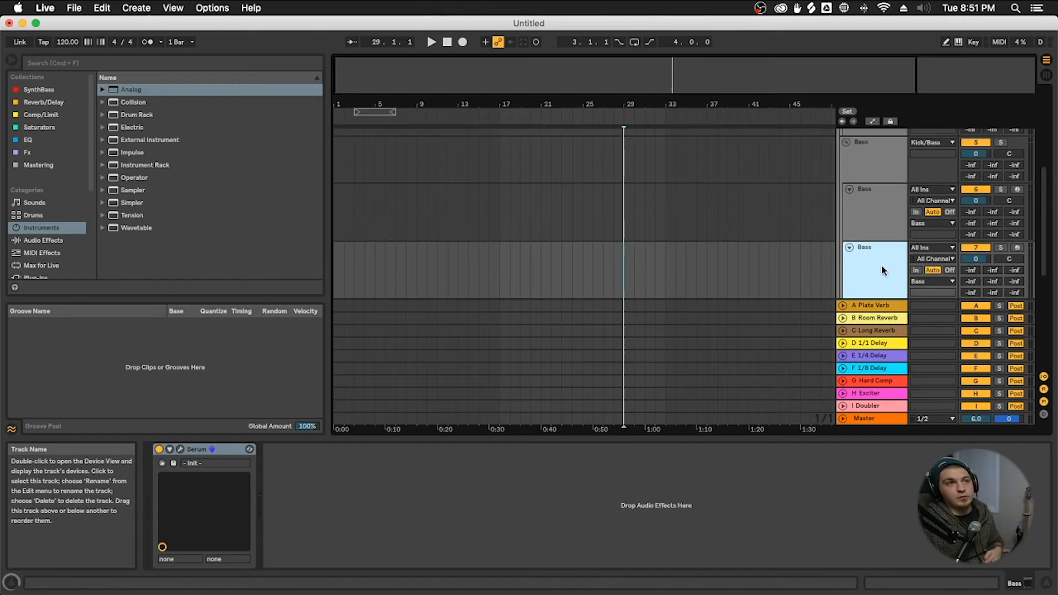
left_click(870, 232)
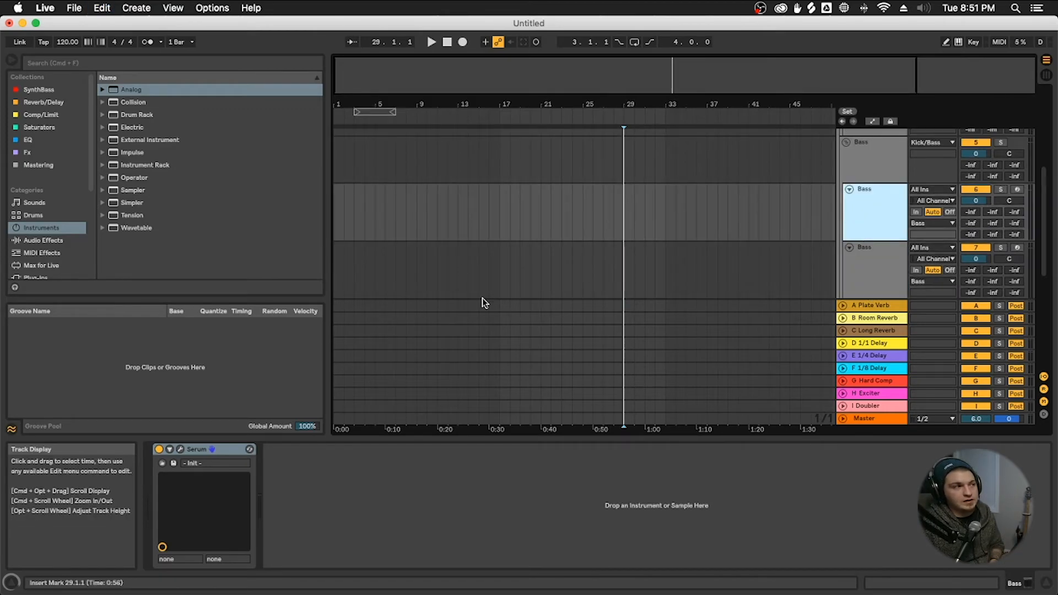
left_click(878, 262)
left_click(880, 218)
left_click(863, 172)
- Review the Kick/Bass group's track hierarchy, from the Bass and Kick subgroups up to the parent group track
scroll(860, 177, "up", 3)
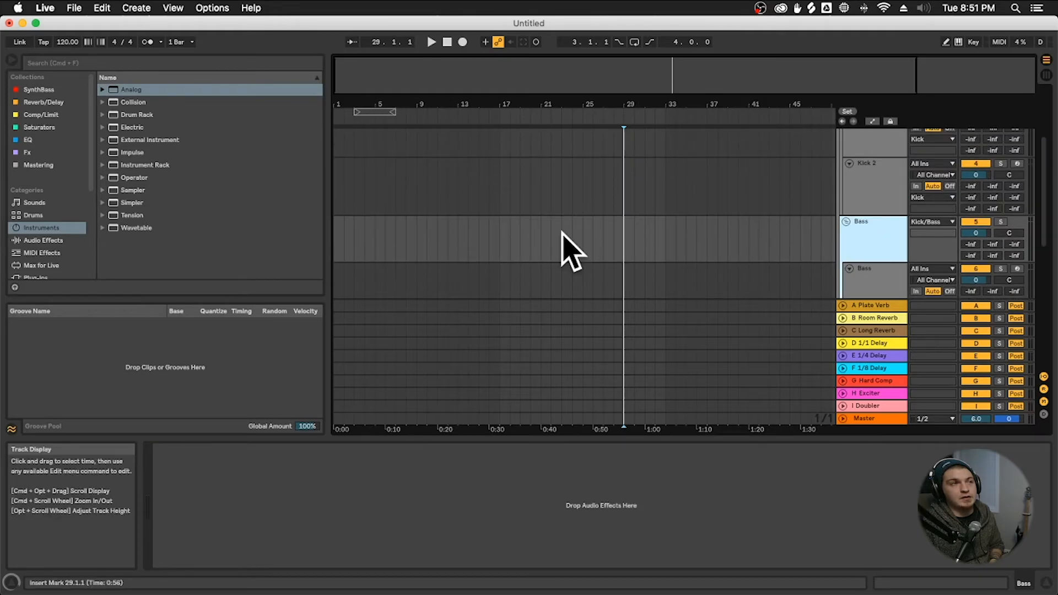
scroll(884, 255, "down", 1)
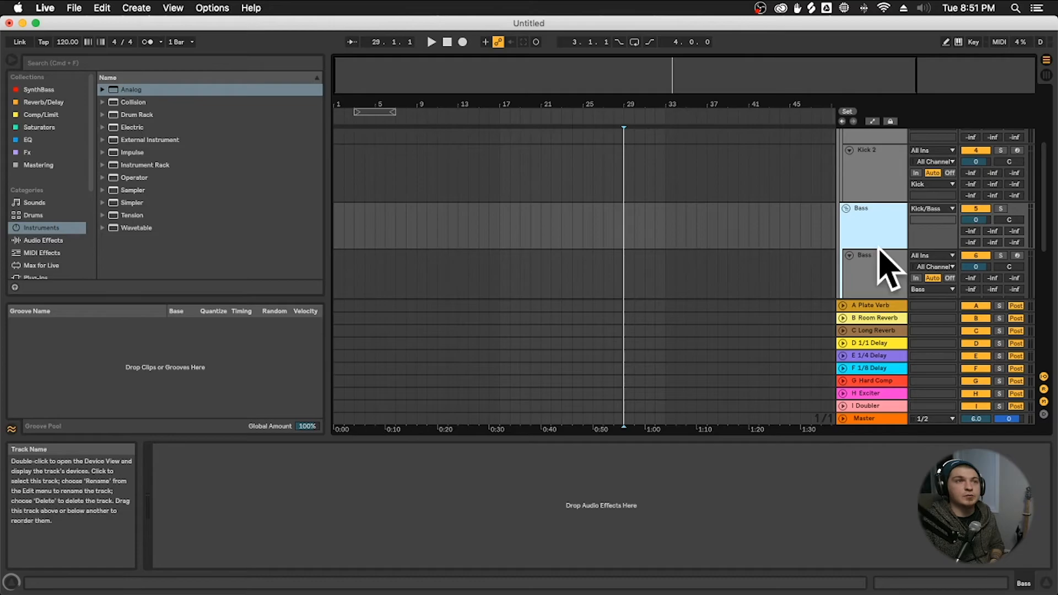
scroll(860, 232, "down", 3)
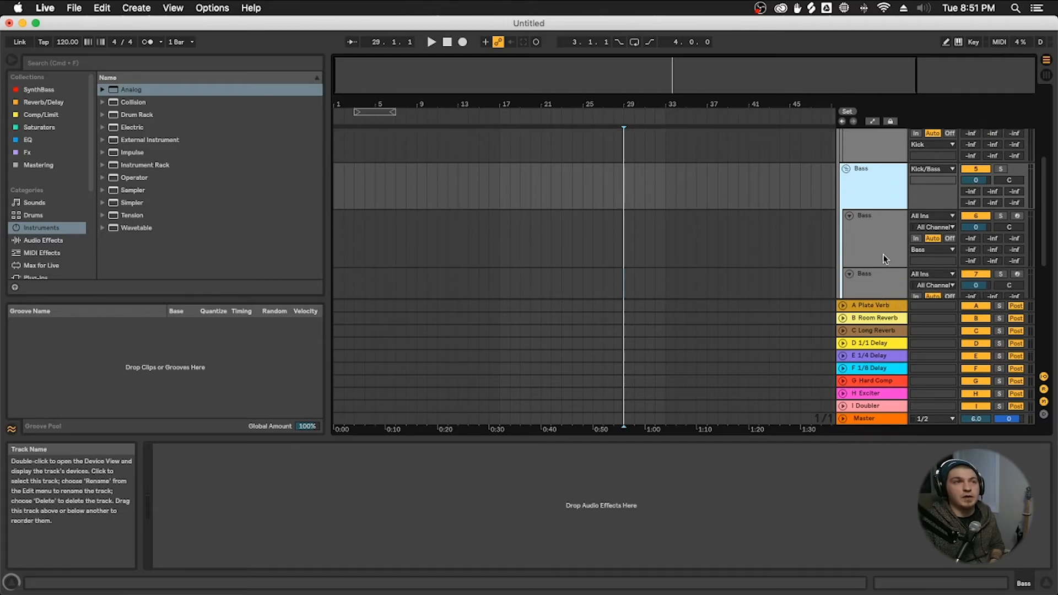
scroll(891, 248, "up", 3)
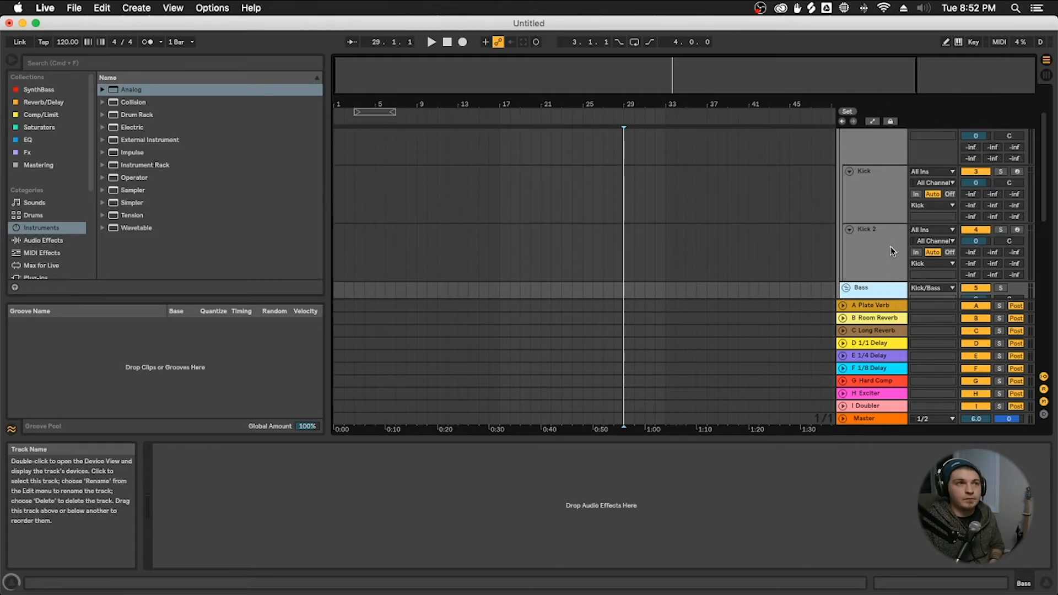
scroll(890, 247, "up", 2)
left_click(872, 144)
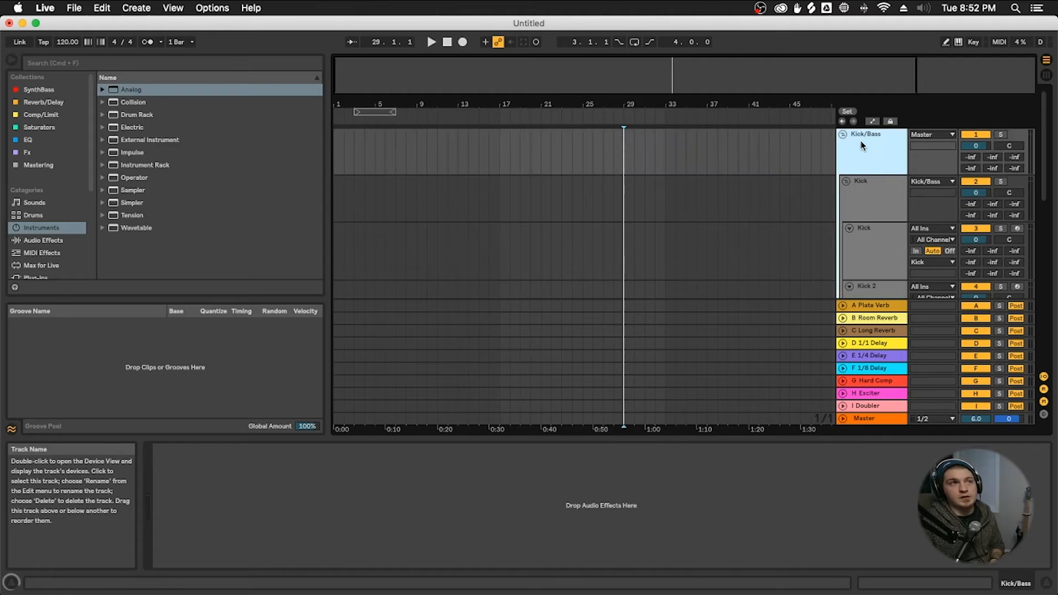
scroll(848, 230, "down", 2)
scroll(842, 190, "up", 2)
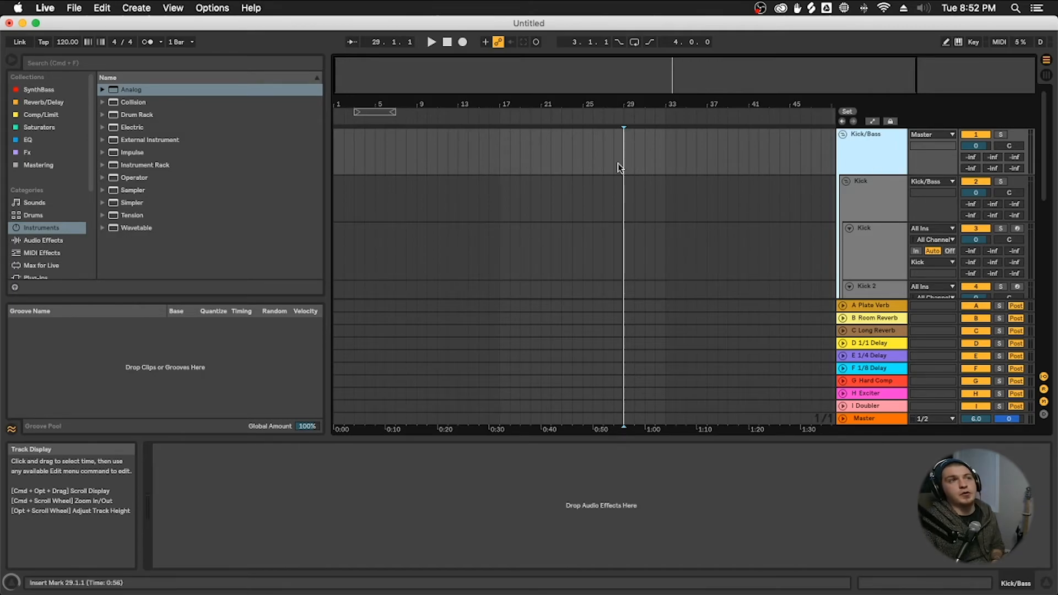
- Collapse the Kick/Bass group, and view the Regroover plug-in window from the Regroover track in the Drums group
left_click(842, 135)
left_click(862, 165)
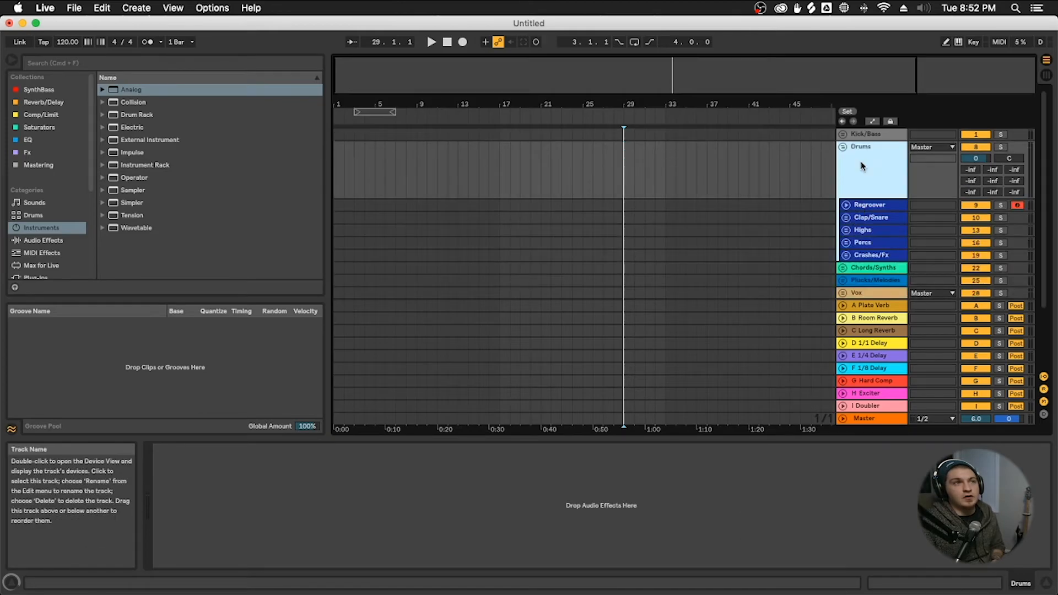
left_click(860, 205)
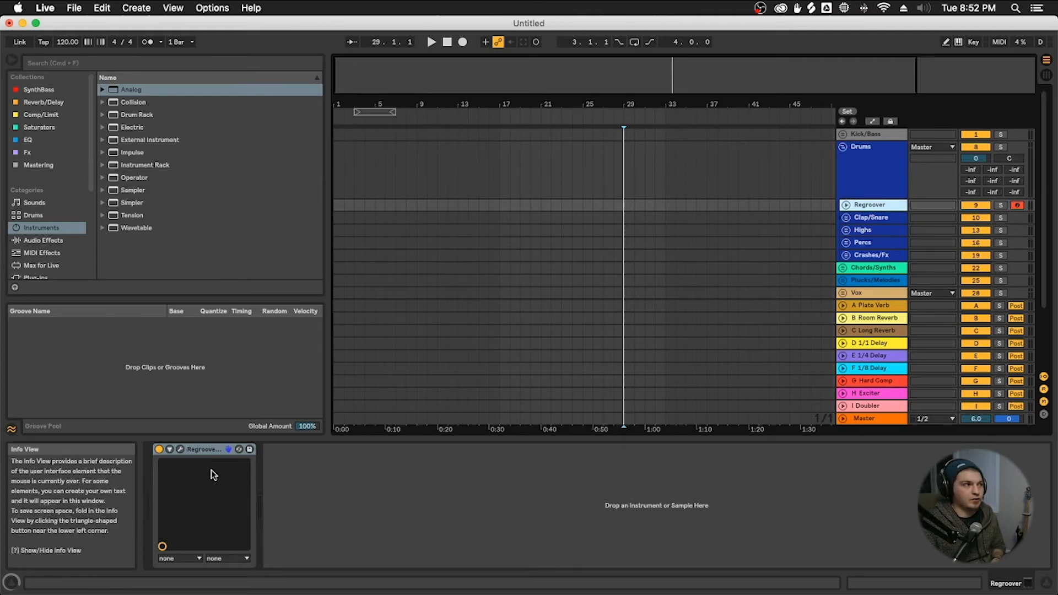
left_click(181, 450)
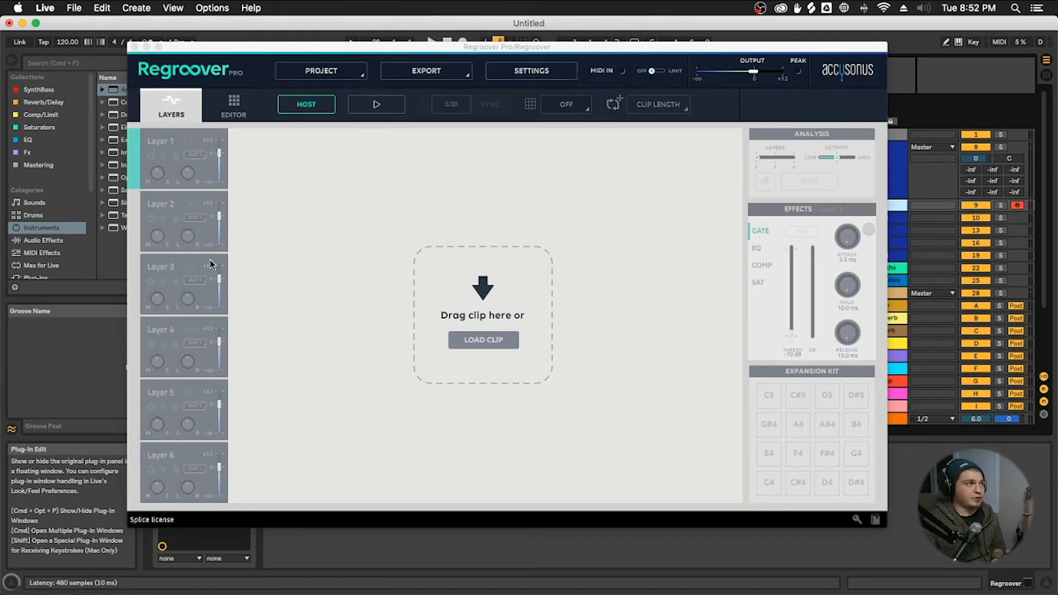
left_click(134, 47)
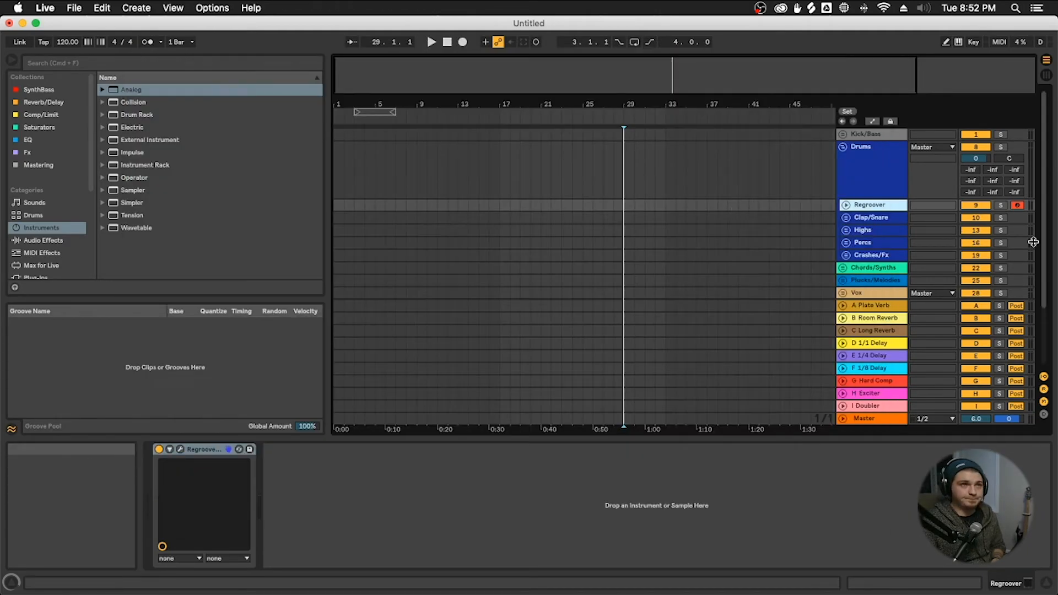
- Expand the Clap/Snare subgroup to look at its tracks, and collapse it again
left_click(876, 220)
left_click(847, 218)
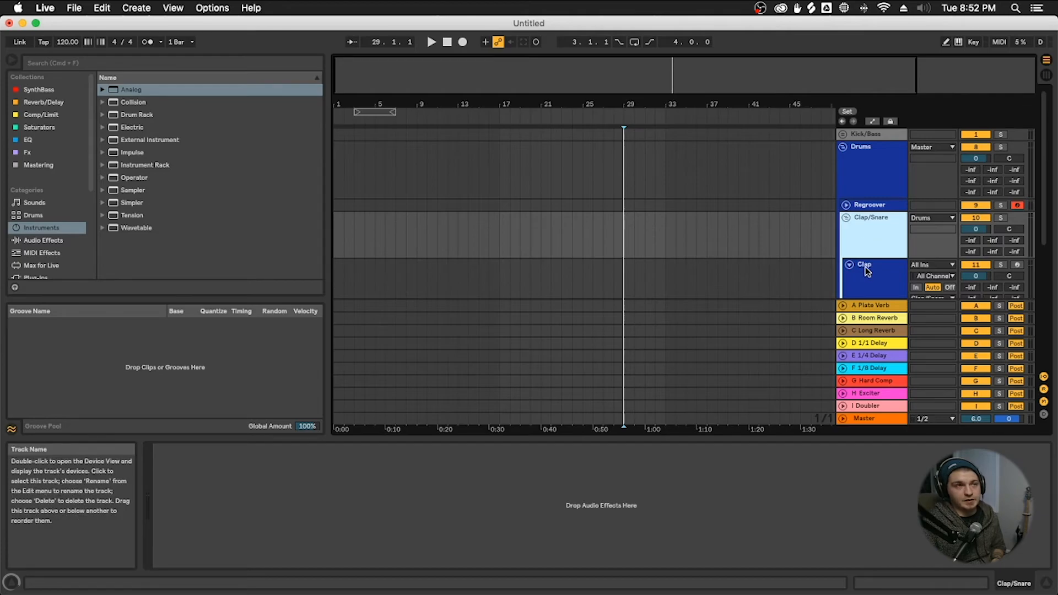
scroll(860, 237, "down", 2)
left_click(846, 177)
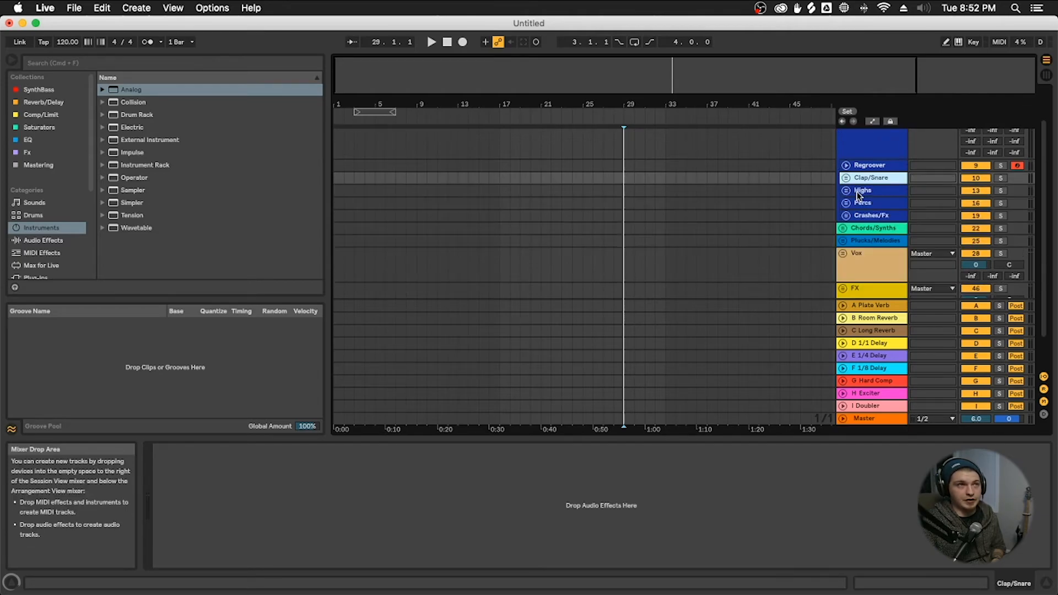
- Expand the Highs subgroup to view the devices on its Hats track, and collapse the subgroup
left_click(849, 191)
left_click(847, 191)
scroll(847, 194, "down", 2)
left_click(868, 238)
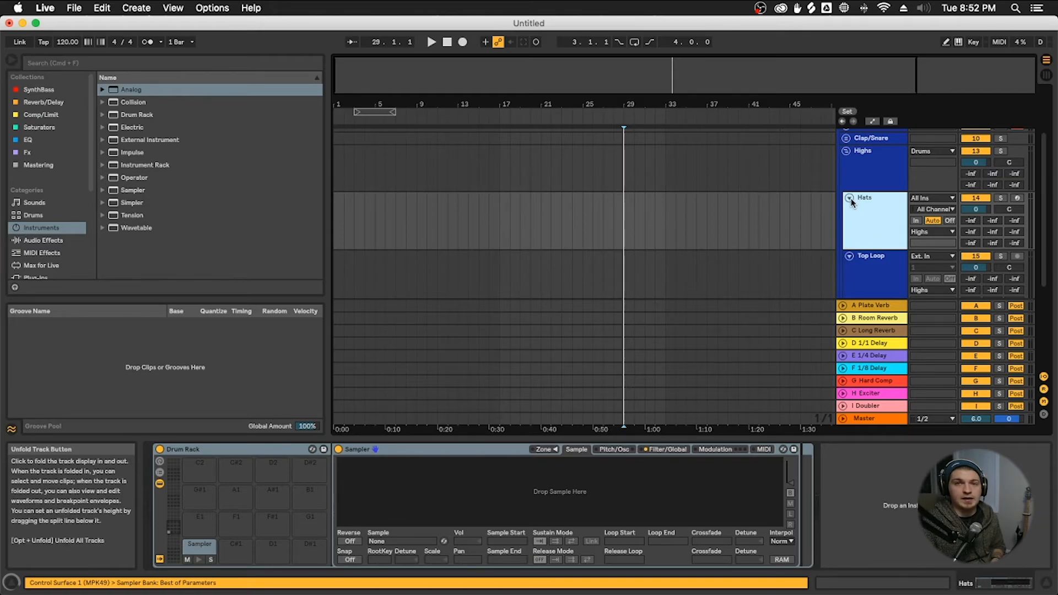
left_click(846, 155)
left_click(846, 152)
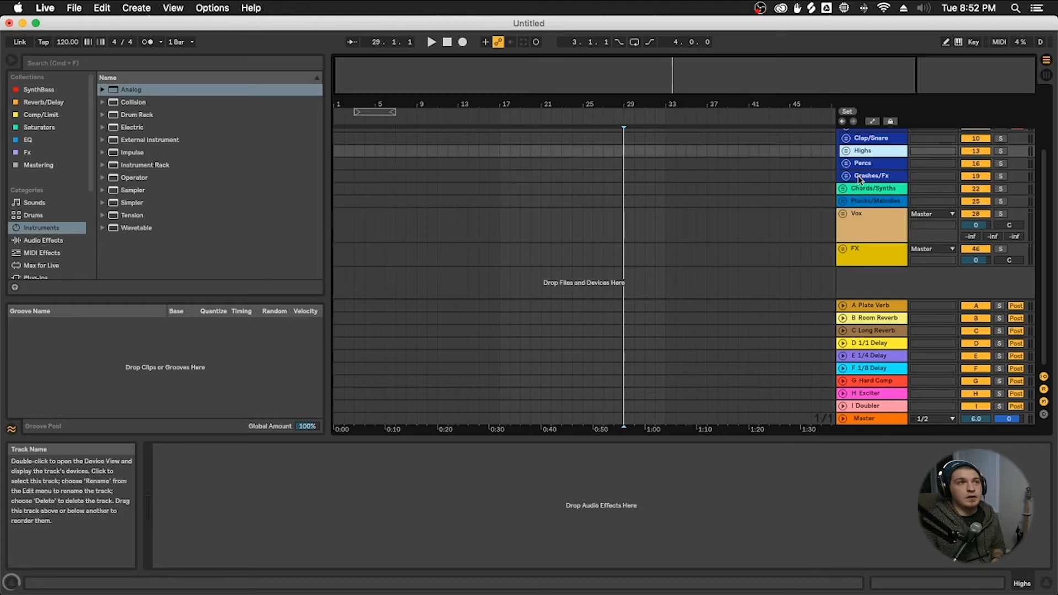
- Expand the Percs subgroup to view the instrument on its Percussion track, and collapse the subgroup
left_click(847, 164)
left_click(846, 164)
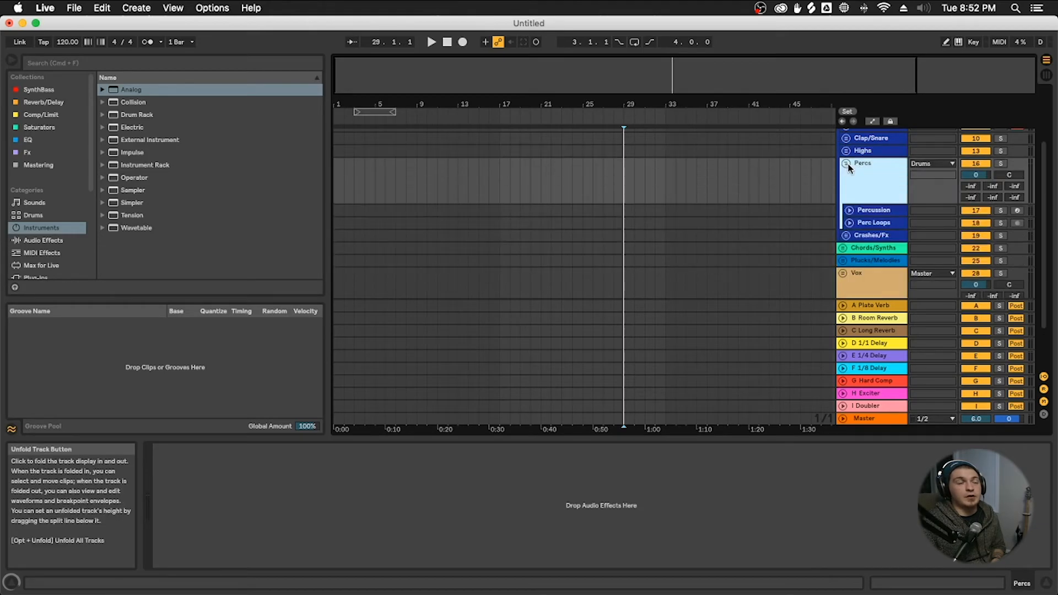
left_click(871, 211)
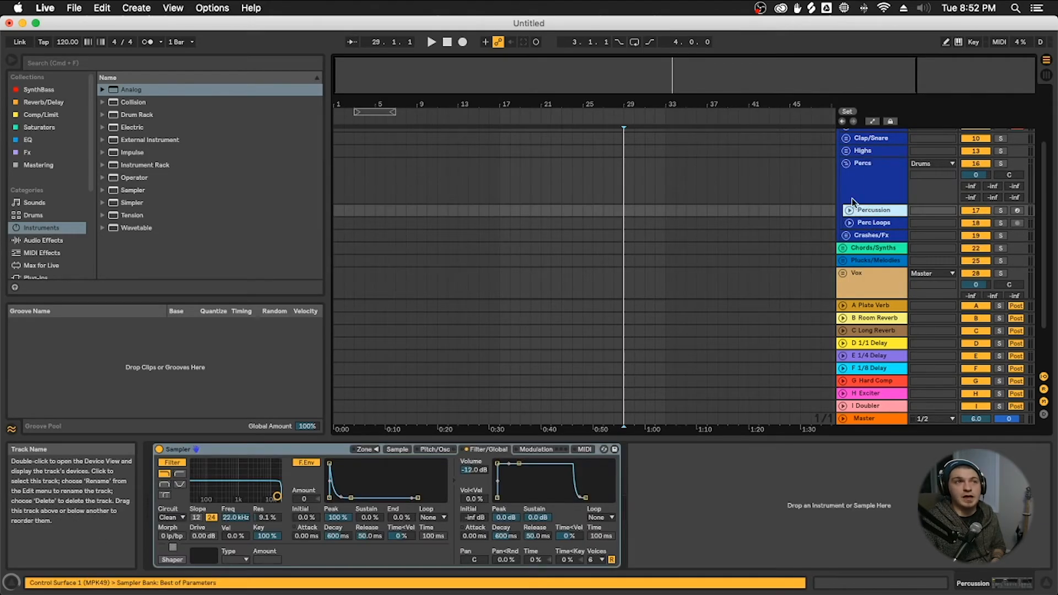
left_click(846, 163)
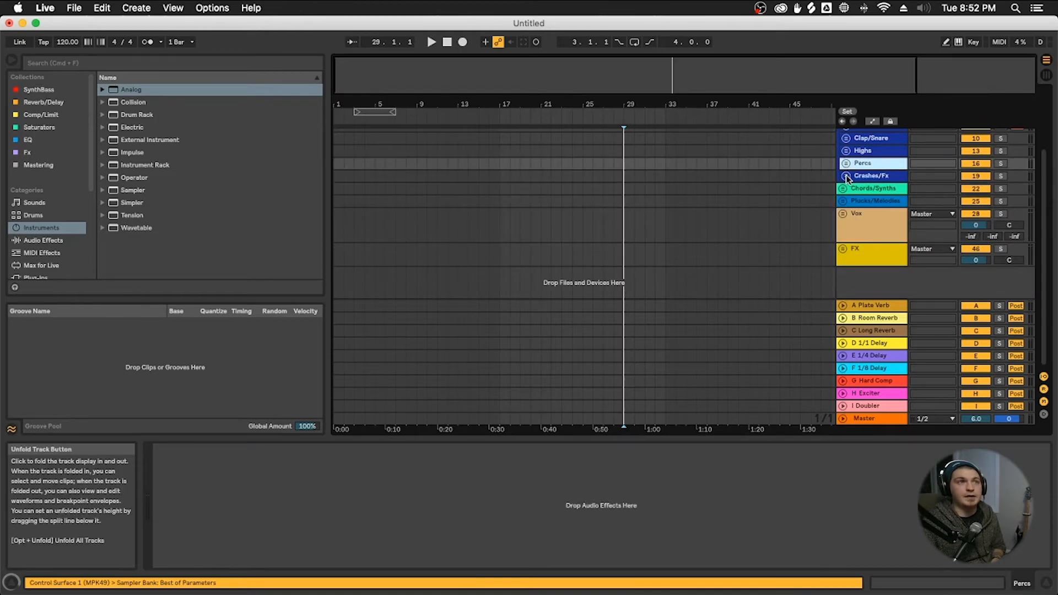
- Expand the Crashes/Fx subgroup, look at its Crash and Reverse Crash tracks, and collapse it
left_click(847, 177)
scroll(869, 231, "down", 2)
left_click(867, 212)
left_click(885, 278)
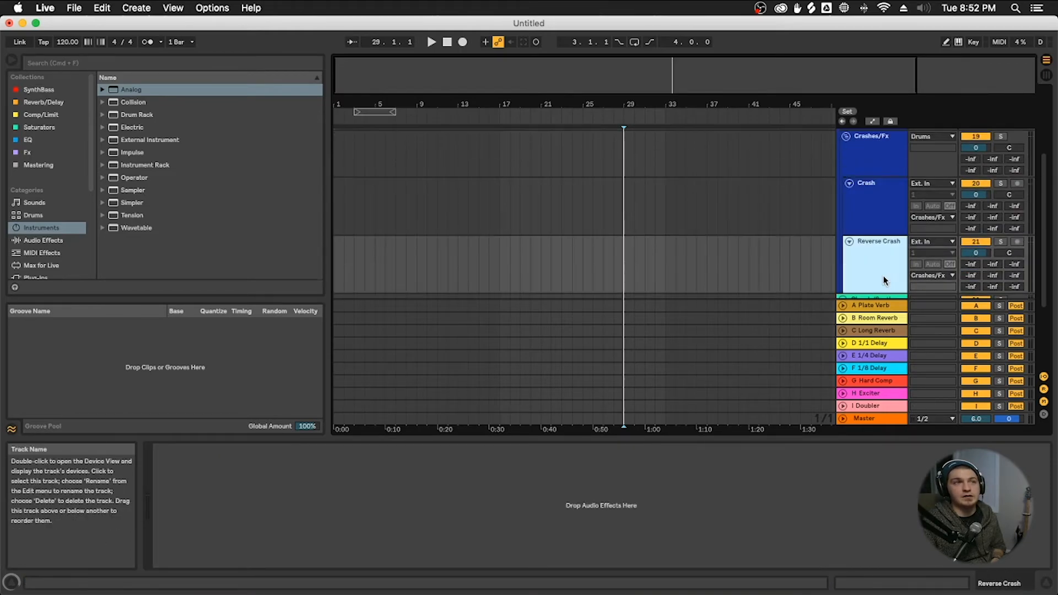
left_click(871, 214)
left_click(879, 267)
left_click(869, 199)
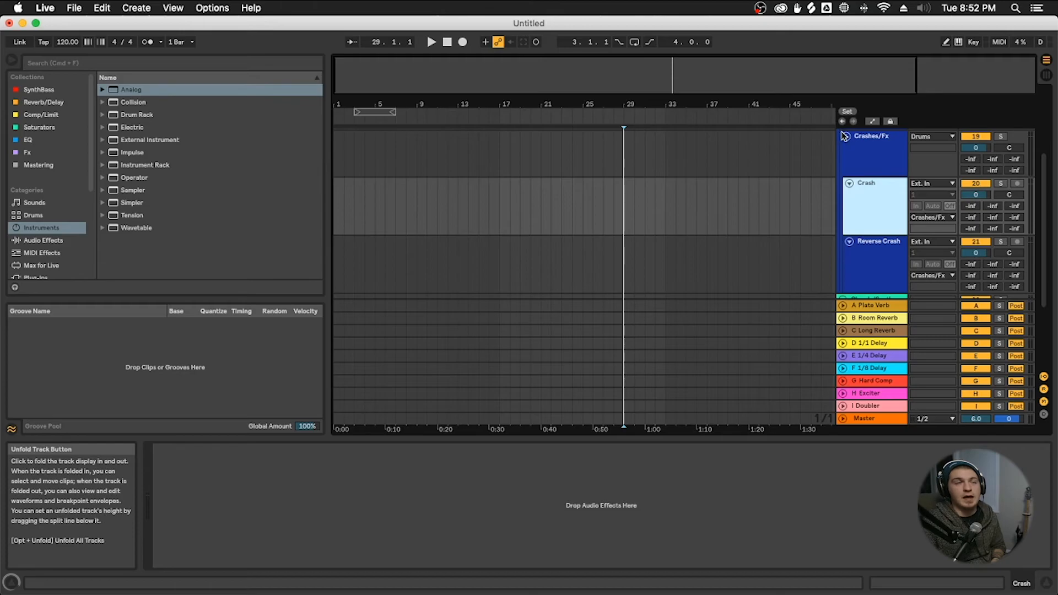
scroll(838, 239, "up", 3)
scroll(850, 243, "down", 2)
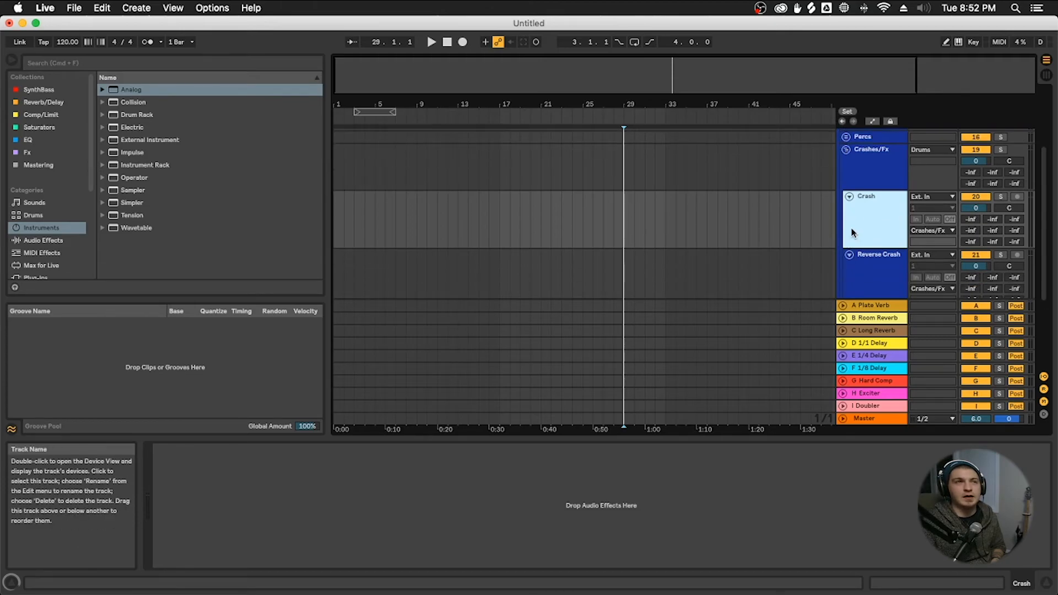
left_click(867, 173)
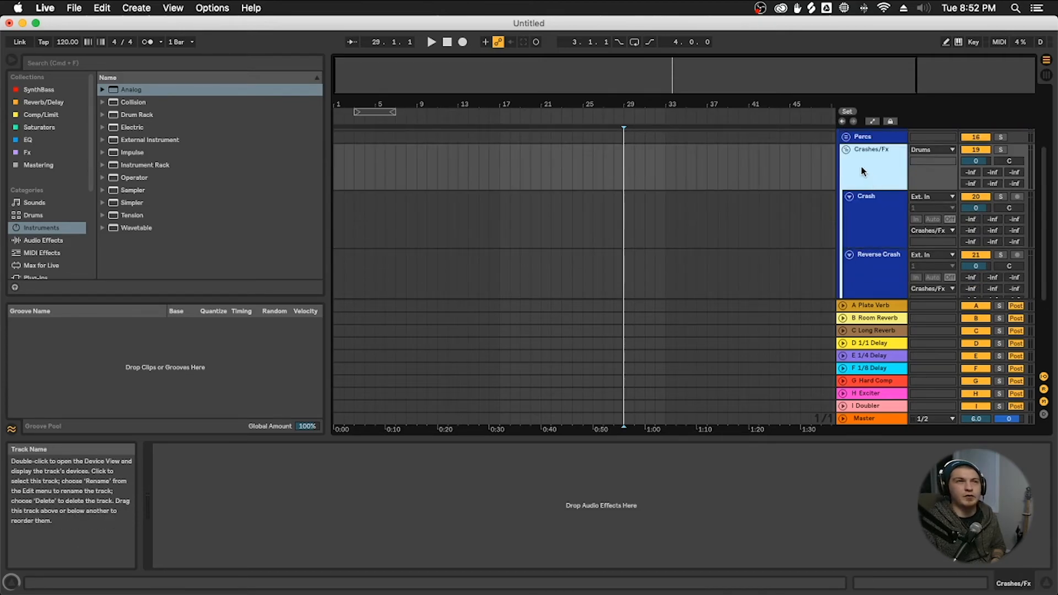
left_click(845, 150)
- Expand the Chords/Synths group and look at its Synths and Piano tracks
left_click(845, 162)
scroll(852, 182, "down", 1)
left_click(862, 185)
left_click(864, 242)
left_click(863, 200)
left_click(872, 247)
left_click(879, 156)
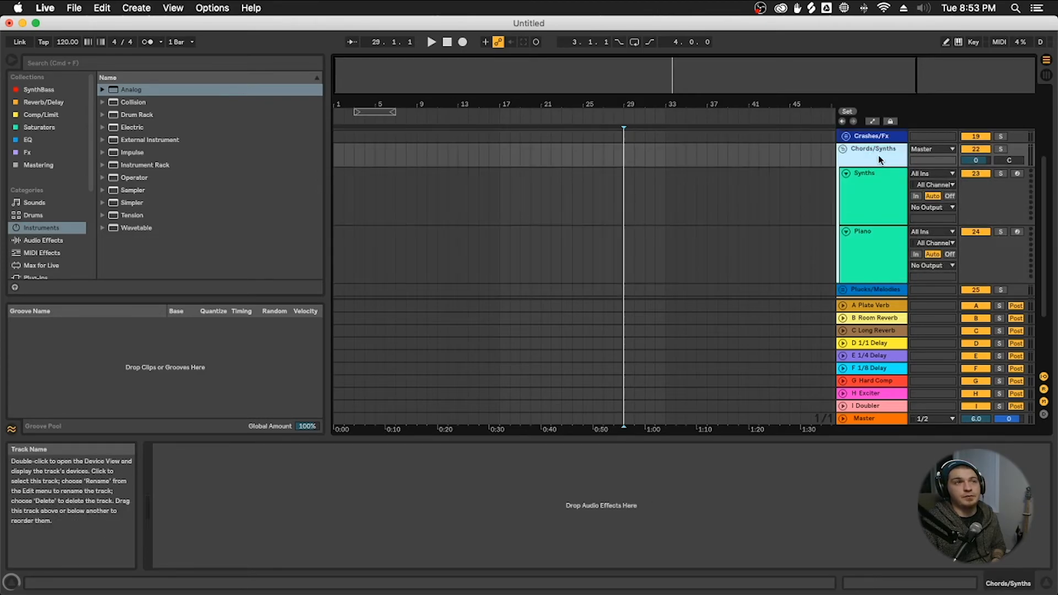
left_click(864, 183)
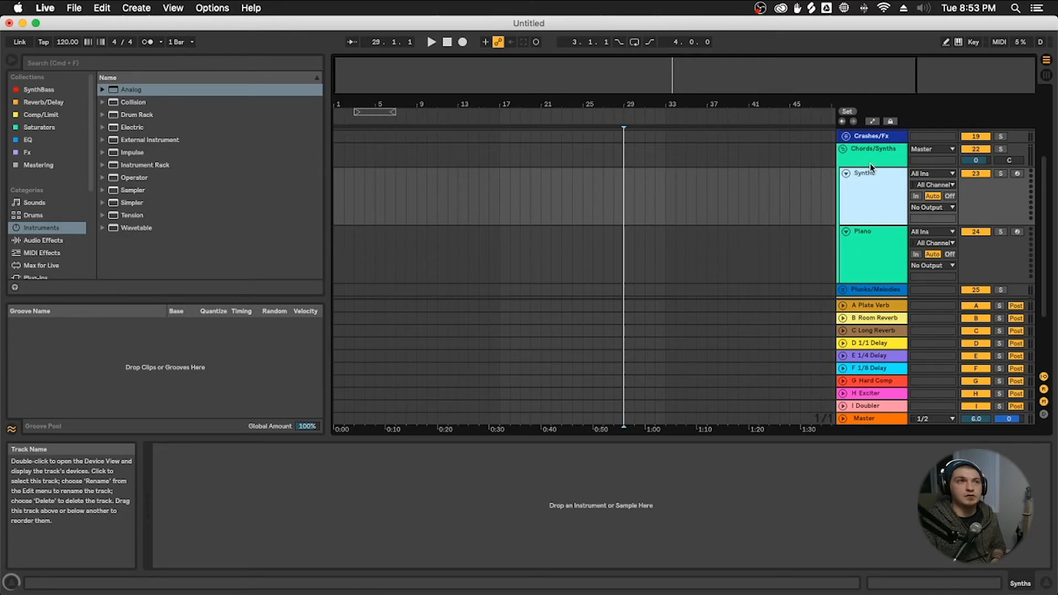
- Finish looking at the Piano track and collapse the Chords/Synths group
left_click(842, 149)
left_click(843, 149)
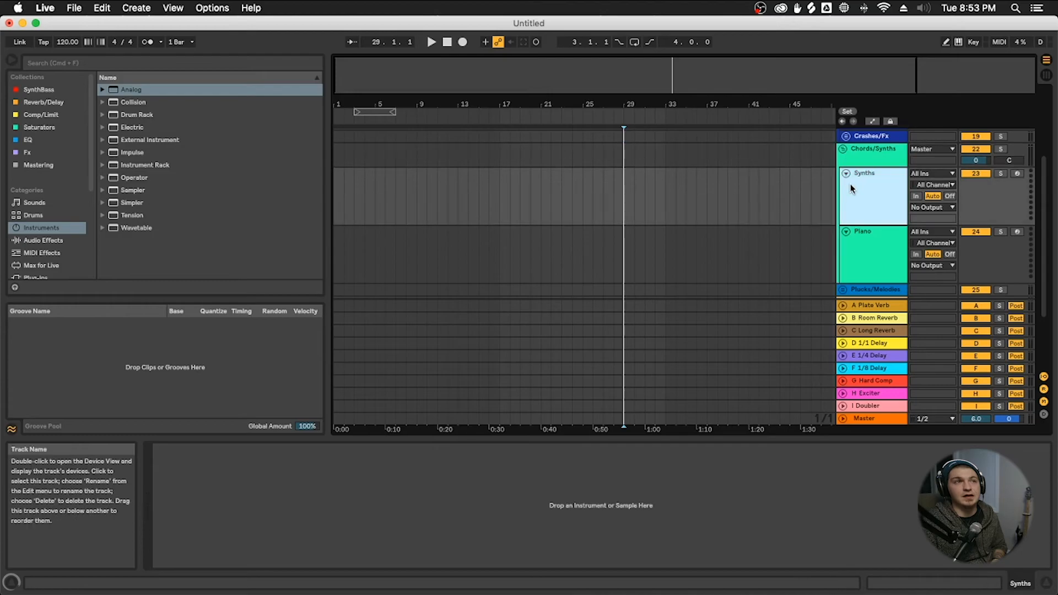
left_click(875, 267)
left_click(843, 149)
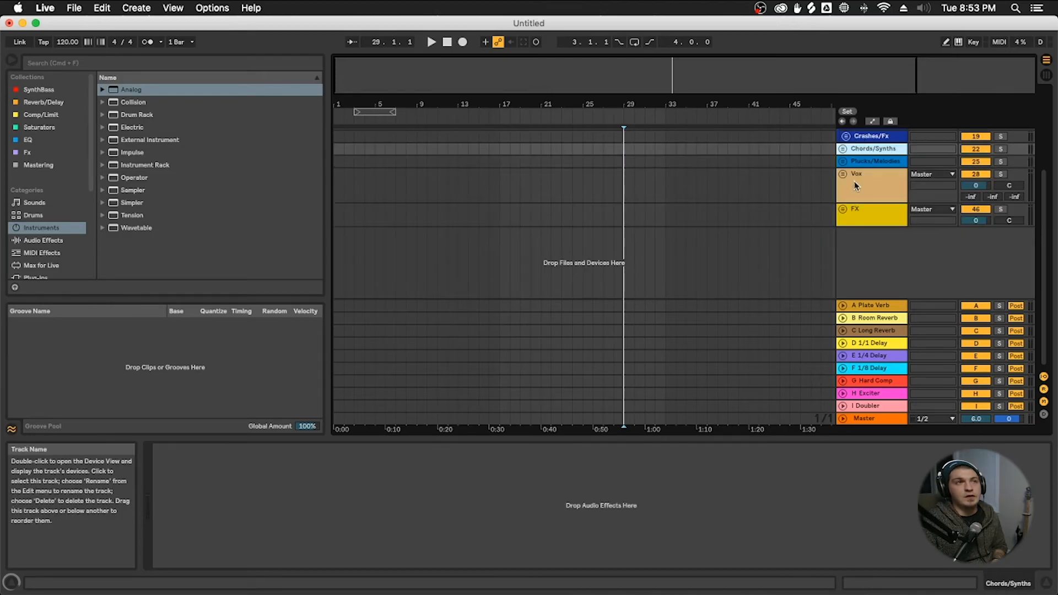
- Expand the Plucks/Melodies group, look at its Melodies and Plucks tracks, and collapse it
left_click(856, 185)
left_click(843, 161)
scroll(885, 238, "down", 2)
left_click(875, 144)
left_click(885, 198)
key("Down")
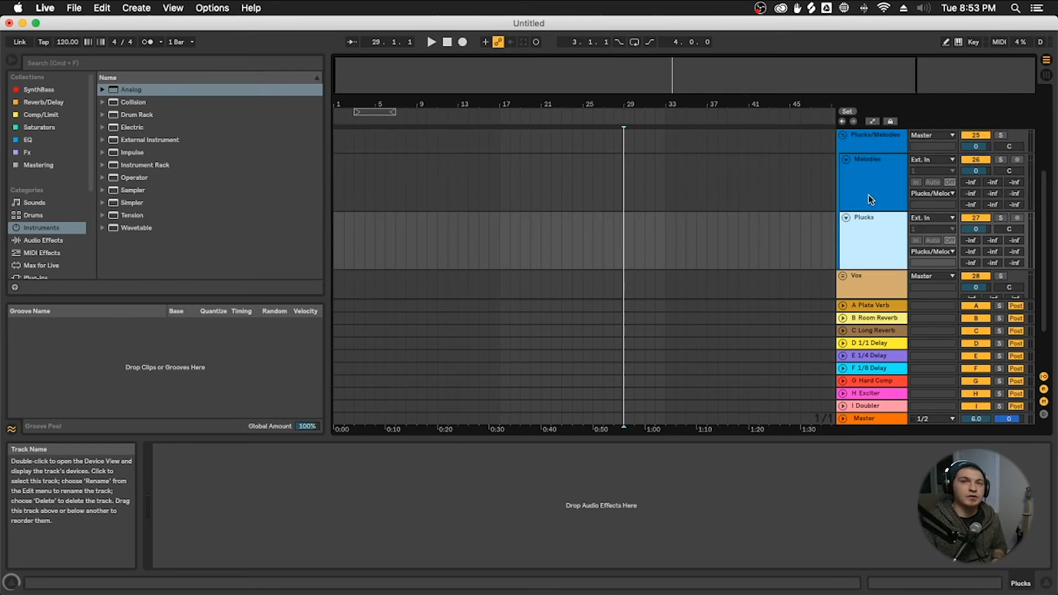
left_click(843, 136)
- Expand the Vox group, go through its Chorus, Verses, Harmonies and Ad Libs subgroups, and collapse it
left_click(866, 160)
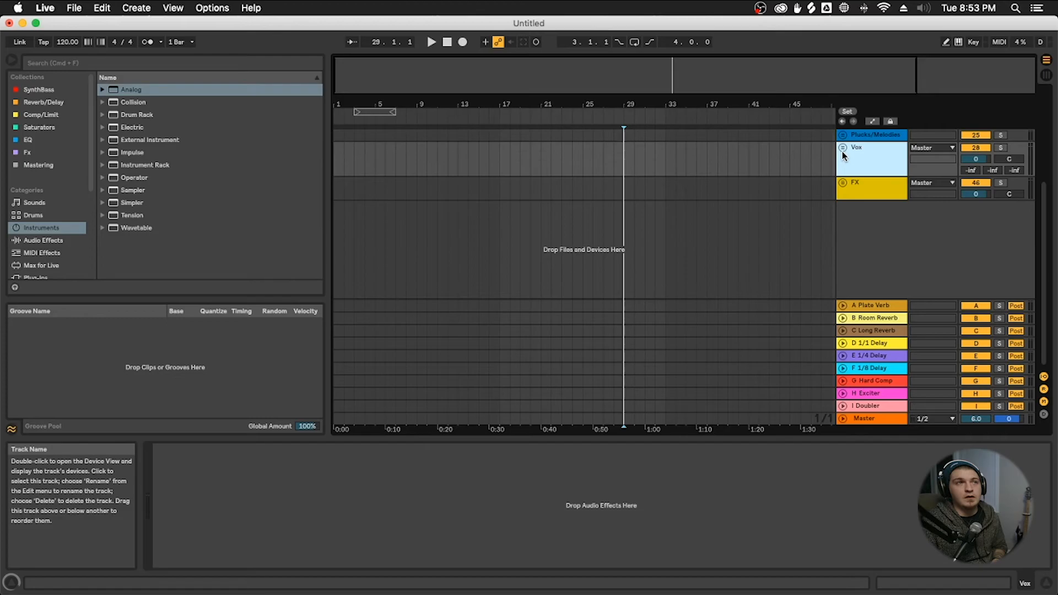
key("Right")
key("Down")
key("Down")
key("Down")
key("Down")
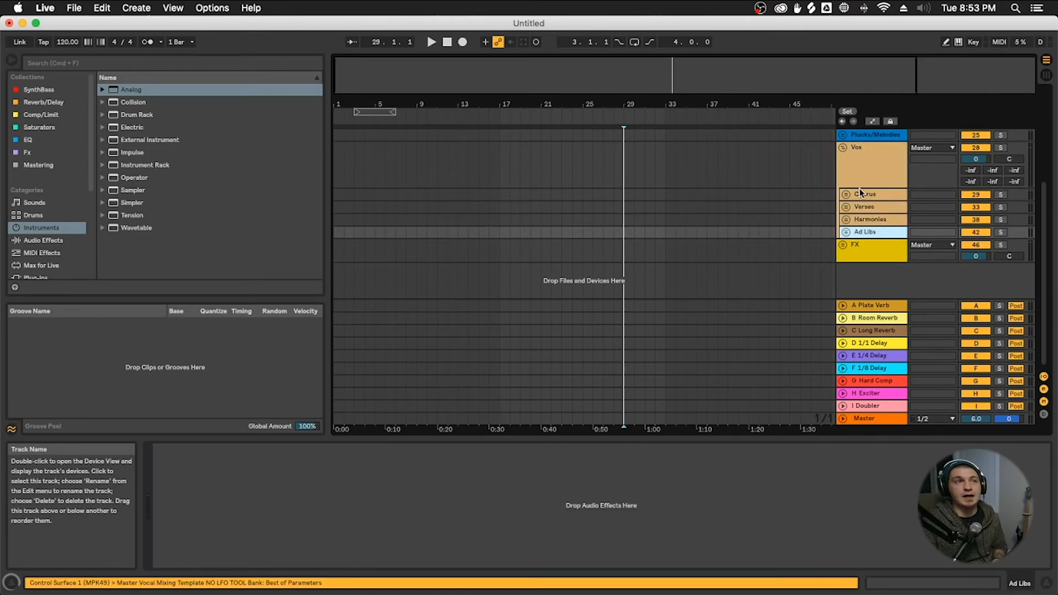
left_click(867, 165)
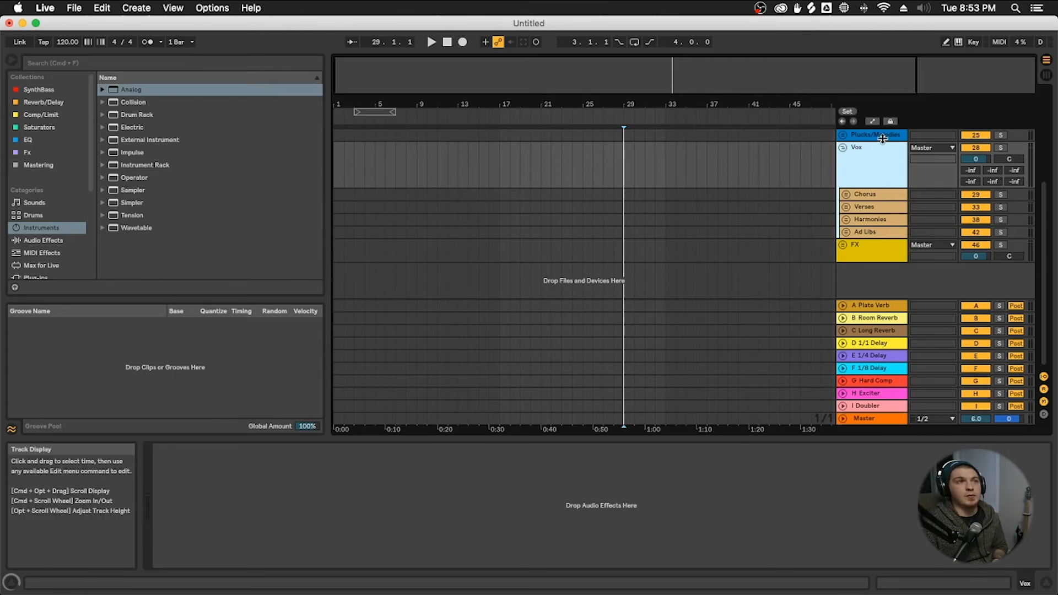
left_click(843, 148)
- Expand the FX group and its Risers/Sweeps subgroup to view the Riser and Sweep tracks, and collapse the subgroup
left_click(842, 185)
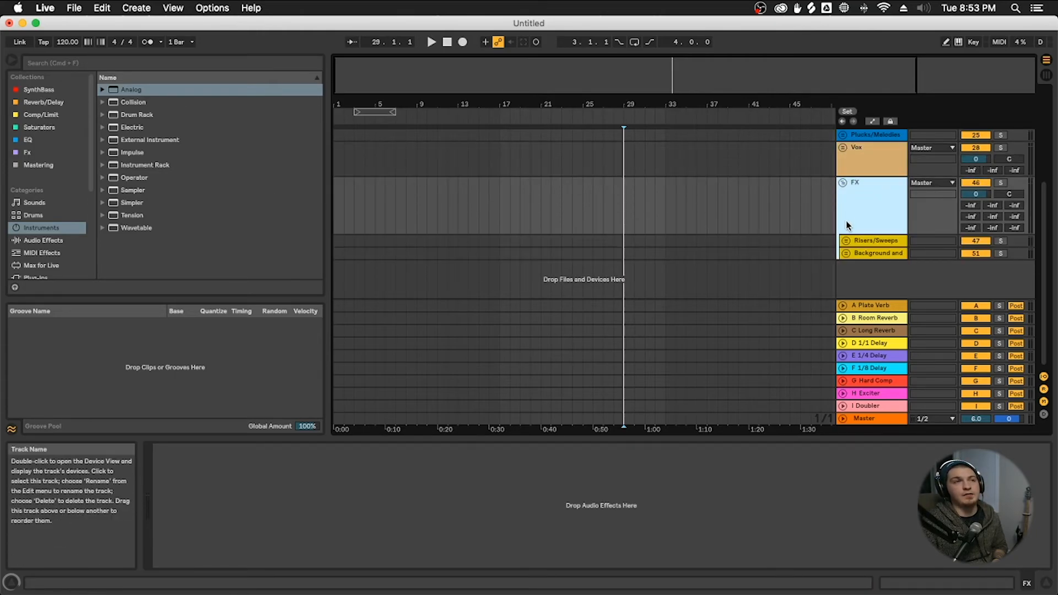
left_click(846, 241)
scroll(871, 253, "down", 2)
scroll(870, 258, "down", 1)
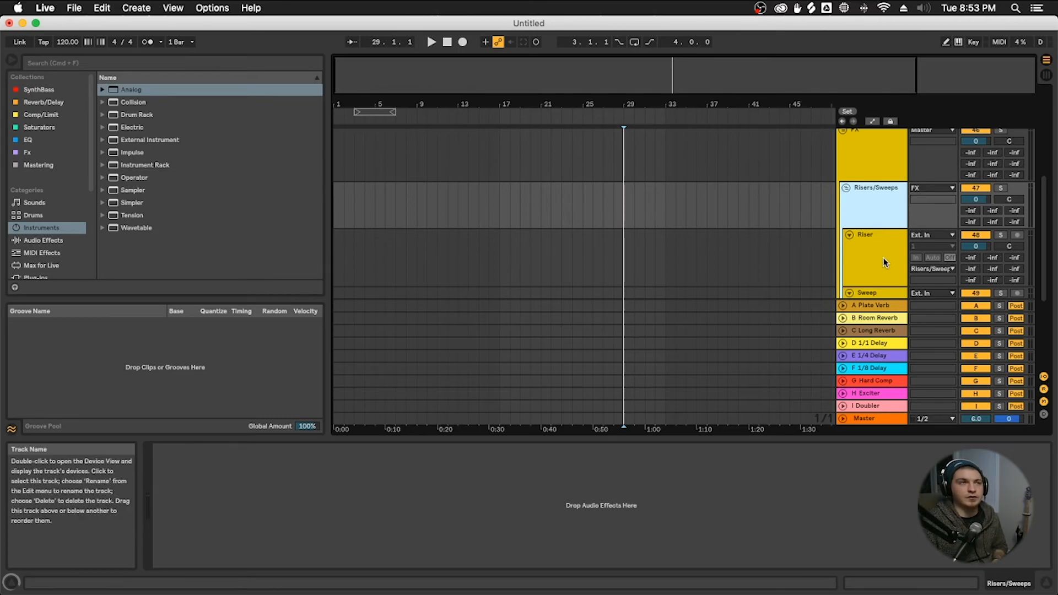
scroll(855, 239, "down", 2)
scroll(844, 178, "up", 1)
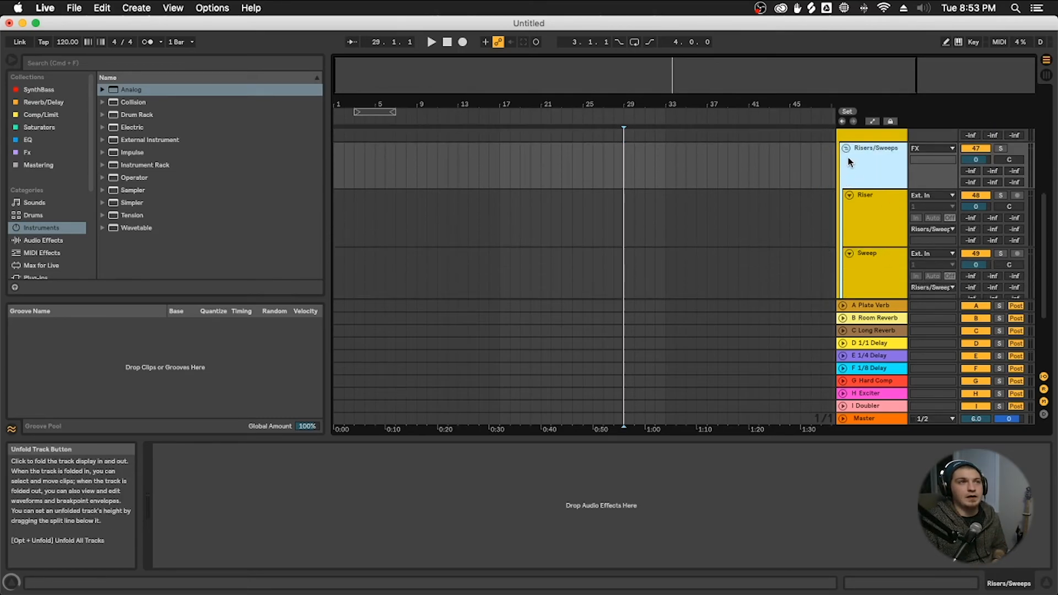
left_click(846, 148)
- Expand the Background and Foley subgroup, look at its Stabs, Background and Foley tracks, and collapse it
left_click(846, 161)
scroll(873, 190, "up", 1)
scroll(875, 204, "down", 2)
left_click(875, 206)
scroll(875, 215, "down", 2)
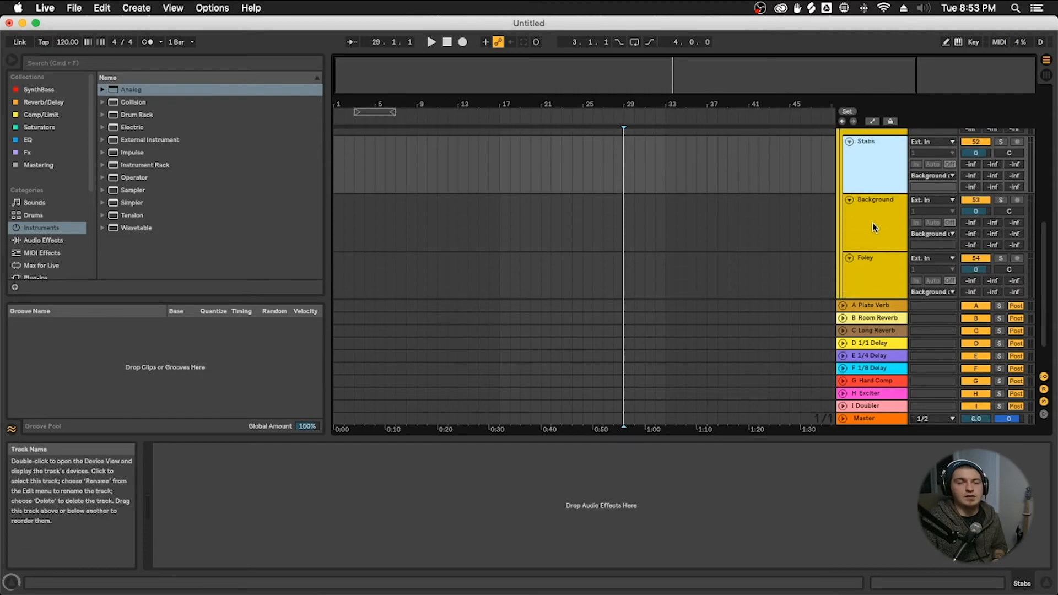
scroll(867, 279, "down", 1)
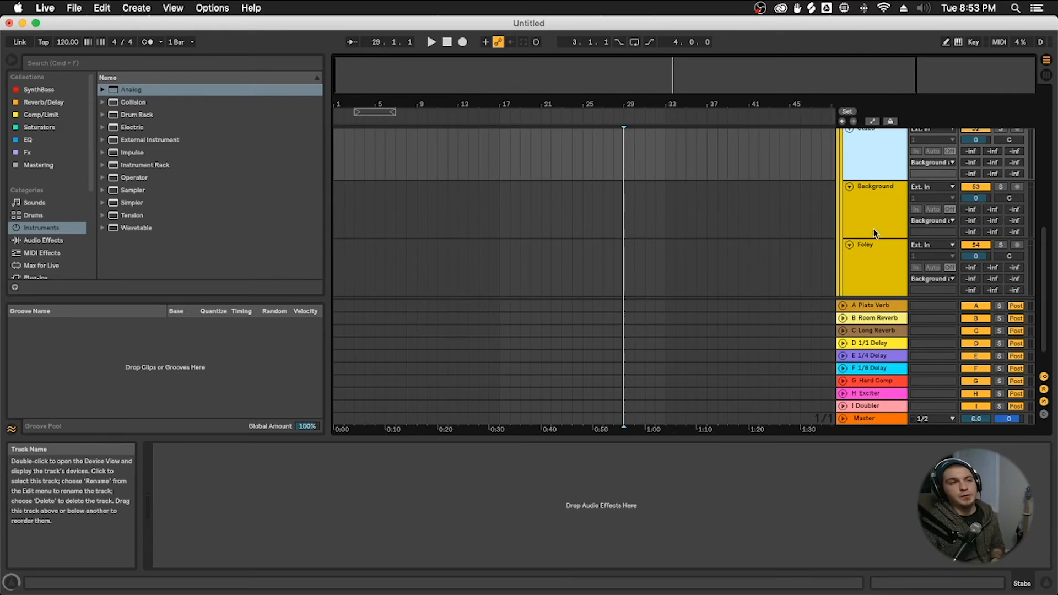
scroll(873, 228, "up", 2)
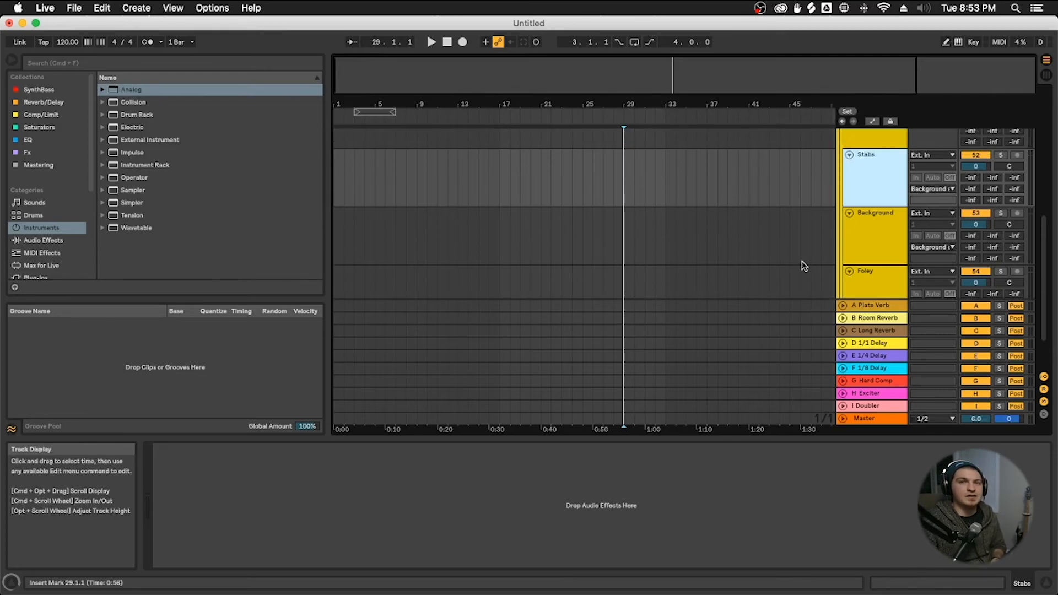
scroll(815, 254, "up", 7)
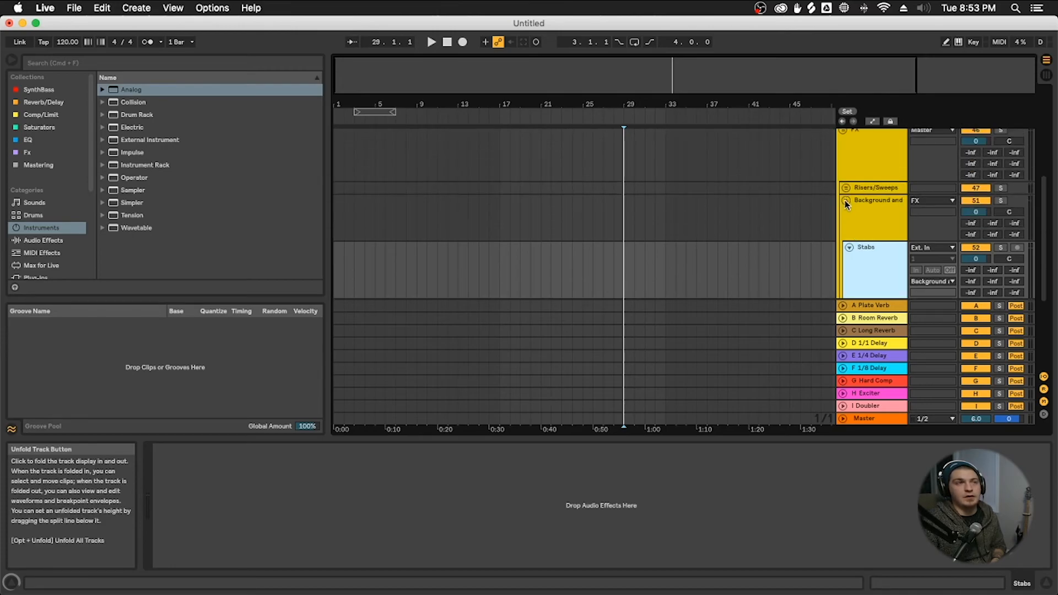
left_click(846, 201)
scroll(854, 231, "up", 3)
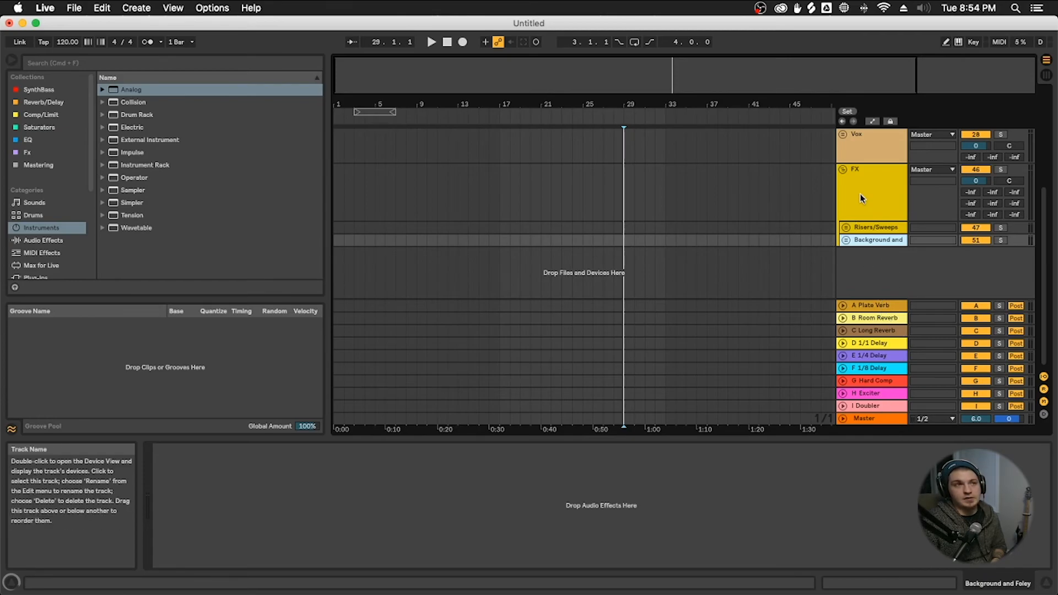
- View the effect devices on the Plate Verb, Room Reverb and Long Reverb return tracks
scroll(922, 313, "up", 4)
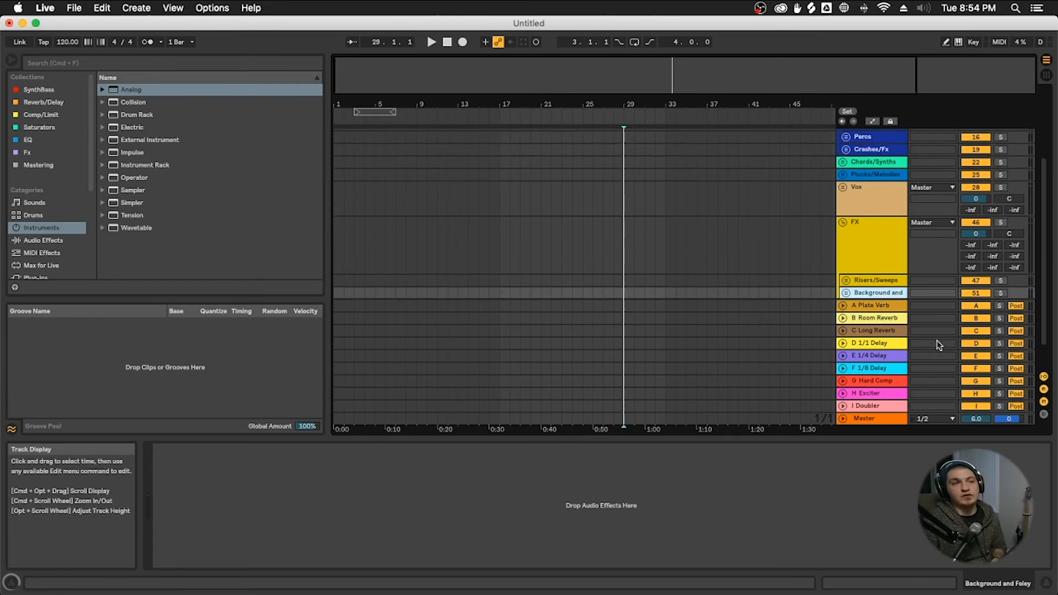
left_click(877, 305)
left_click(878, 318)
left_click(877, 306)
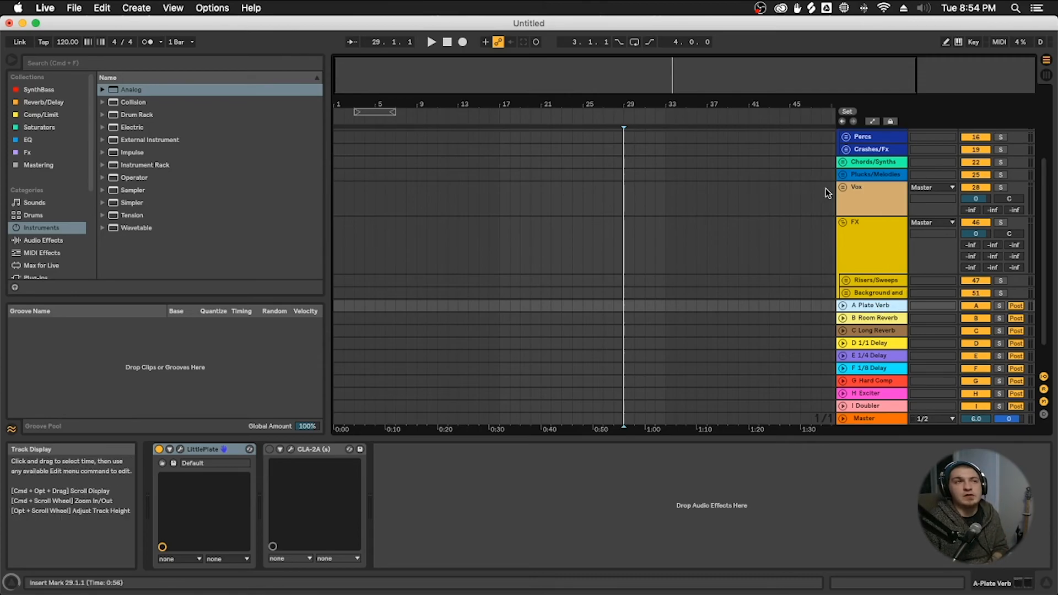
scroll(873, 188, "up", 3)
scroll(873, 188, "up", 1)
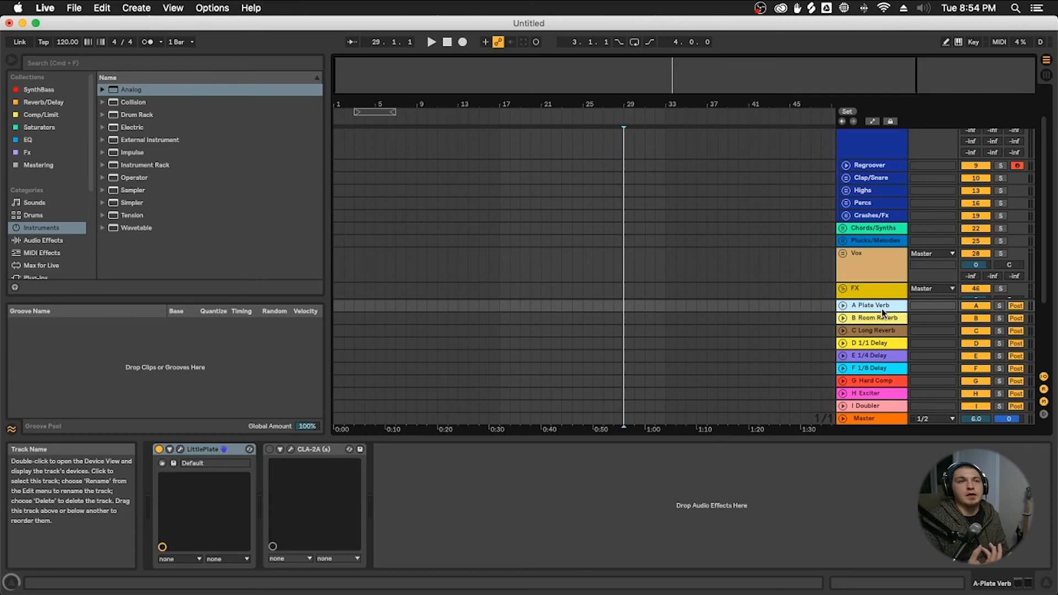
left_click(882, 313)
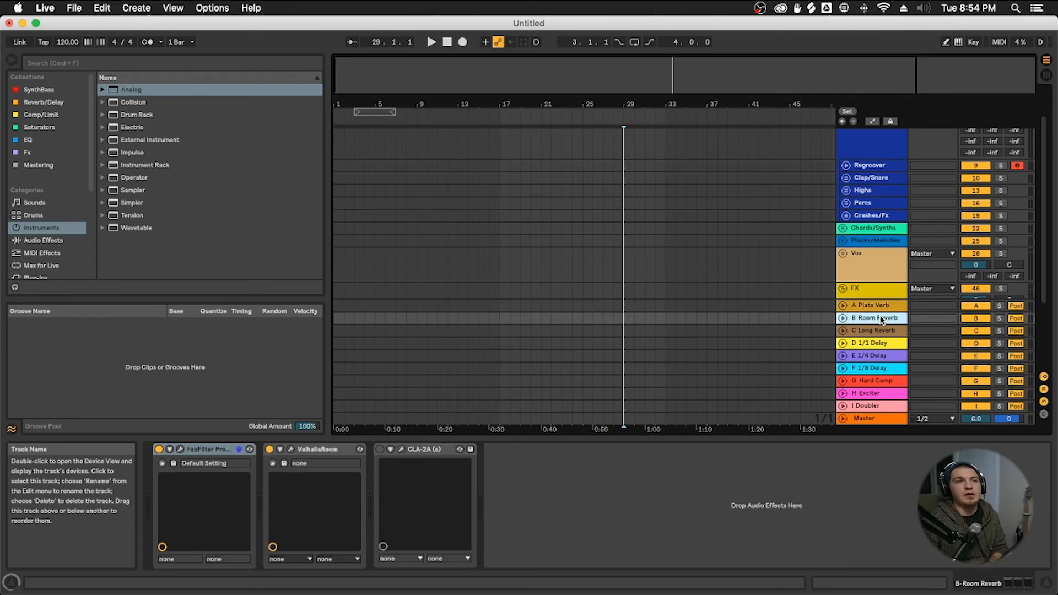
left_click(883, 331)
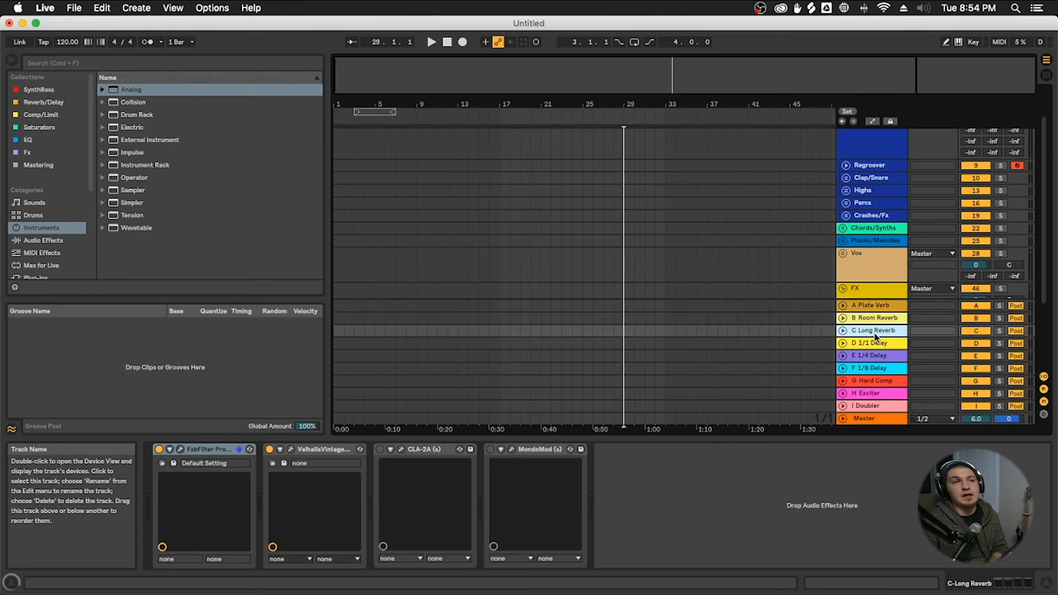
- Look through the 1/1, 1/4 and 1/8 Delay return tracks, and open and close the EchoBoy window on 1/1 Delay
left_click(882, 345)
left_click(875, 356)
left_click(875, 345)
left_click(877, 358)
left_click(878, 368)
left_click(879, 356)
left_click(878, 345)
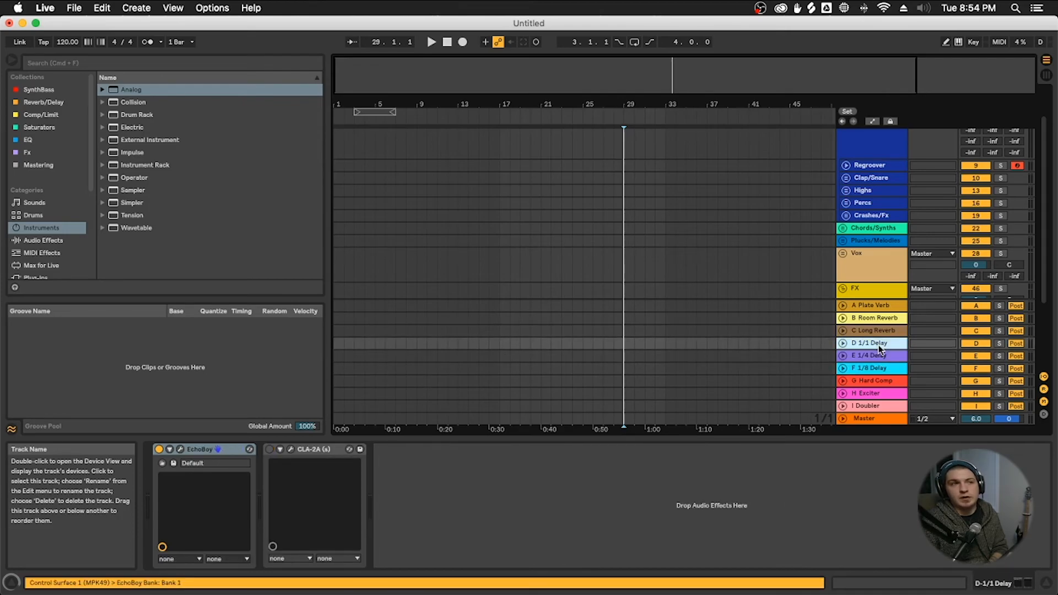
left_click(180, 449)
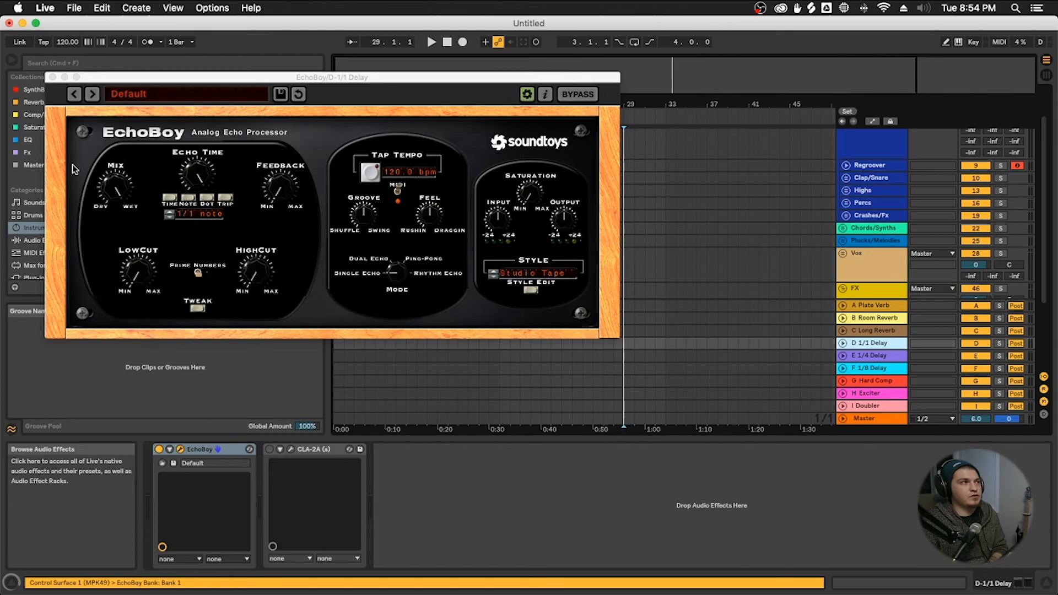
left_click(53, 77)
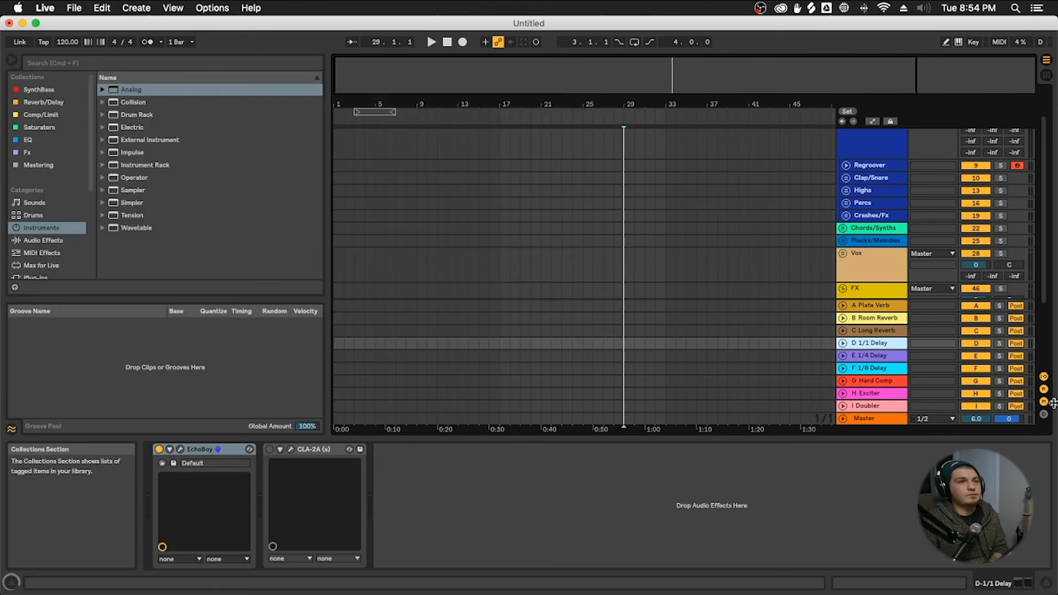
- View the effect devices on the Hard Comp, Exciter and Doubler return tracks
left_click(877, 378)
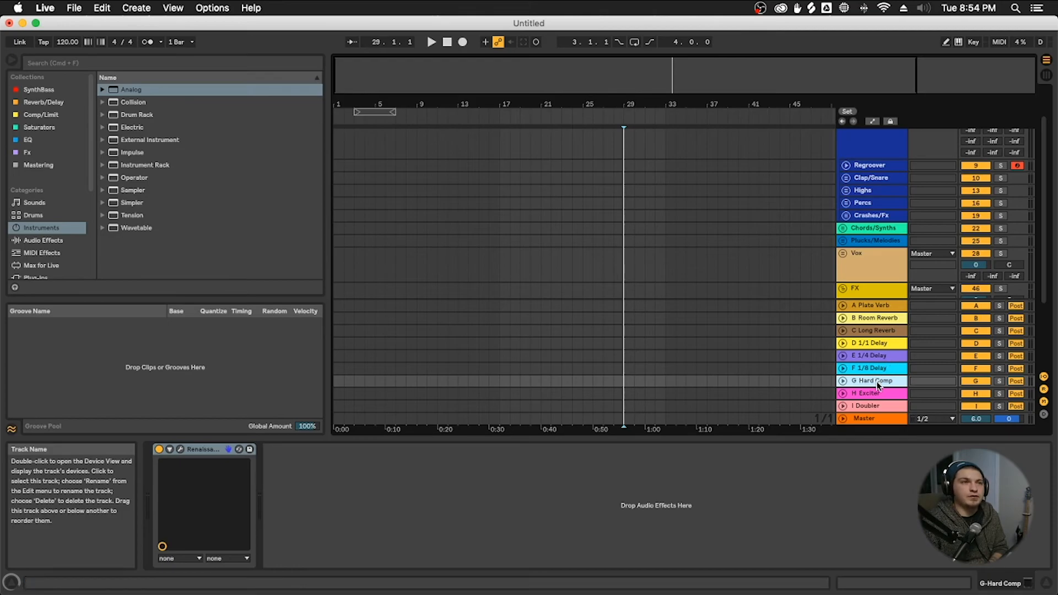
left_click(861, 394)
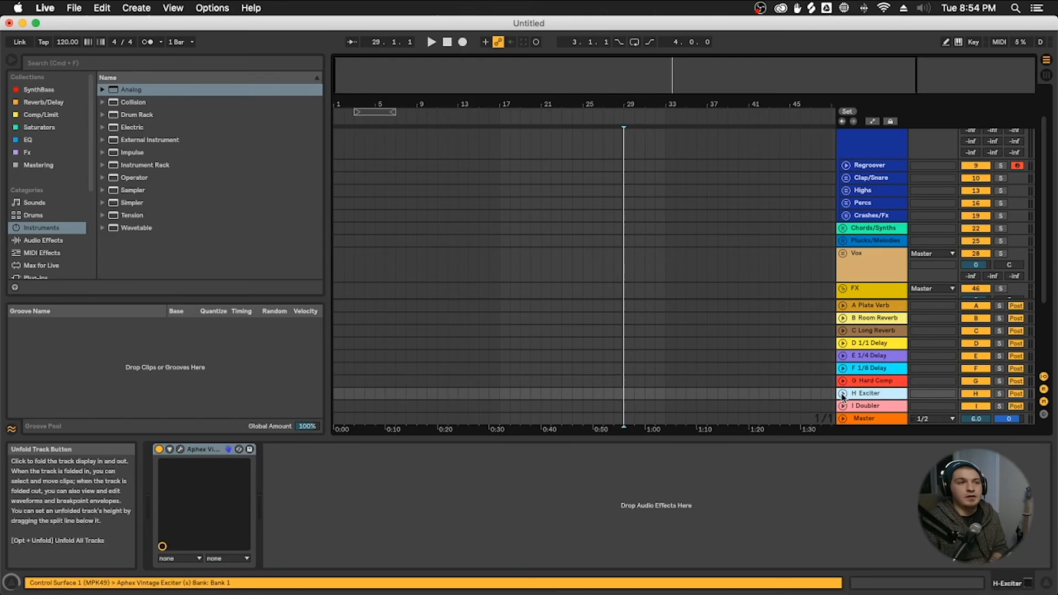
left_click(851, 406)
scroll(860, 382, "down", 2)
scroll(779, 235, "up", 5)
scroll(779, 234, "down", 5)
scroll(780, 235, "up", 5)
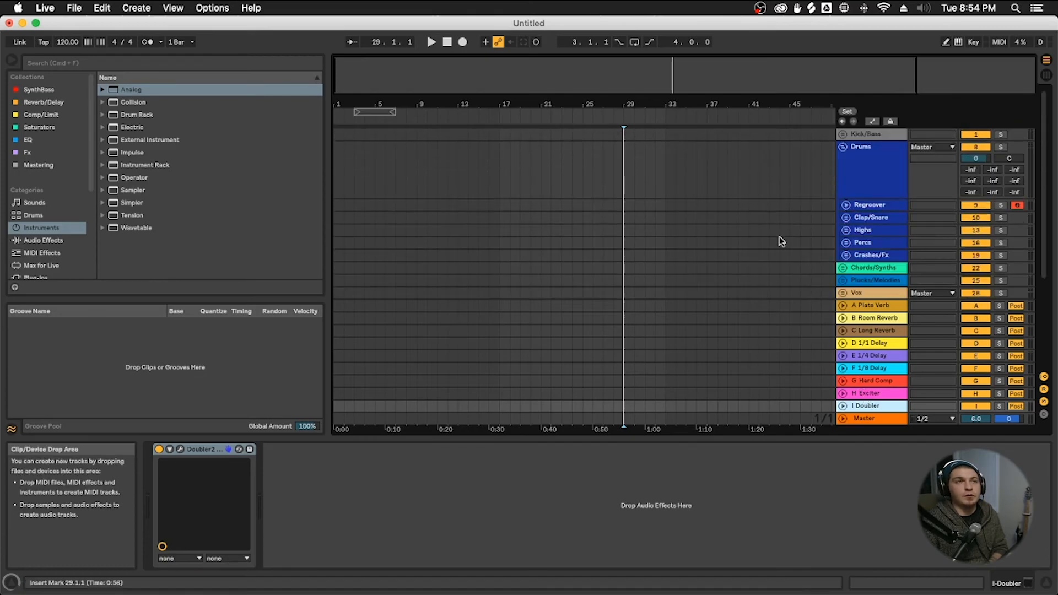
- View the device chains of the Drums group, its Regroover track and its Clap/Snare subgroup
left_click(868, 182)
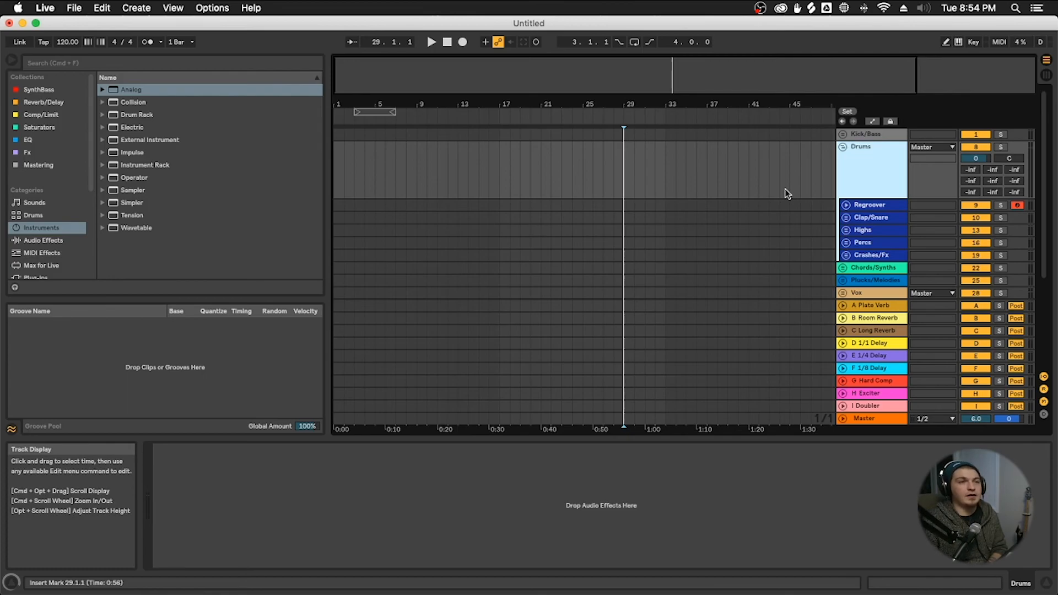
left_click(876, 205)
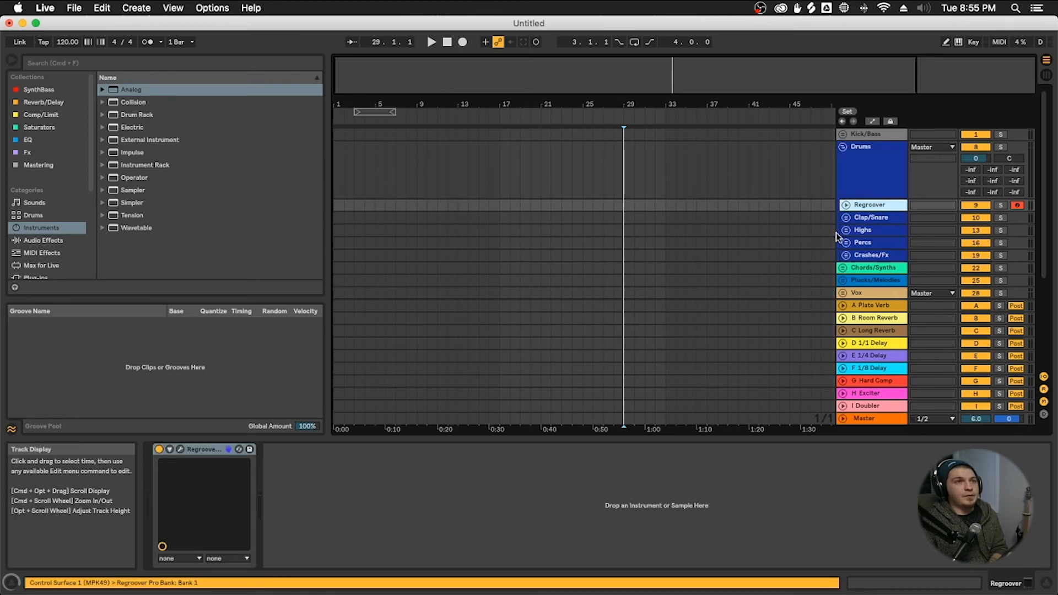
left_click(872, 219)
- Add the EQ Eight audio effect to the Drums group
left_click(865, 182)
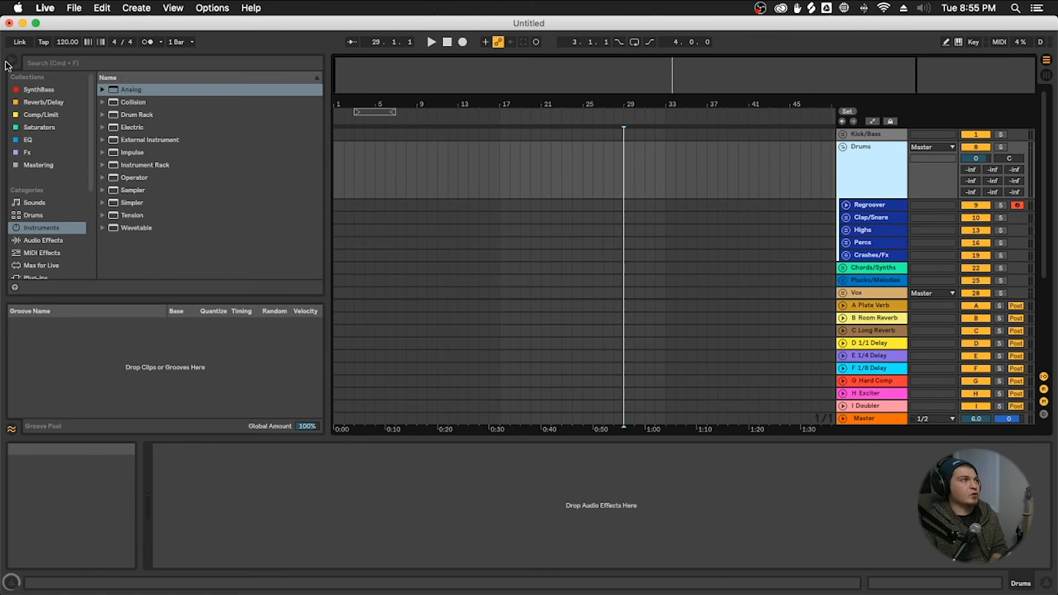
left_click(77, 241)
scroll(144, 225, "down", 1)
left_click_drag(135, 215, 308, 483)
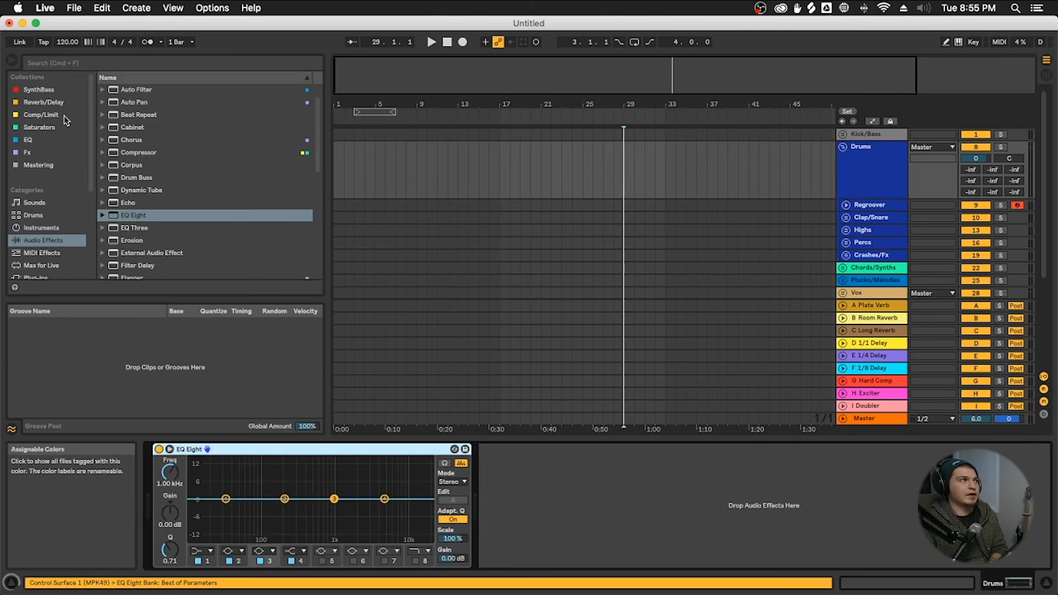
- Browse the Reverb/Delay collection and add FabFilter Pro-Q 3 from the EQ collection after EQ Eight on the Drums group
left_click(51, 102)
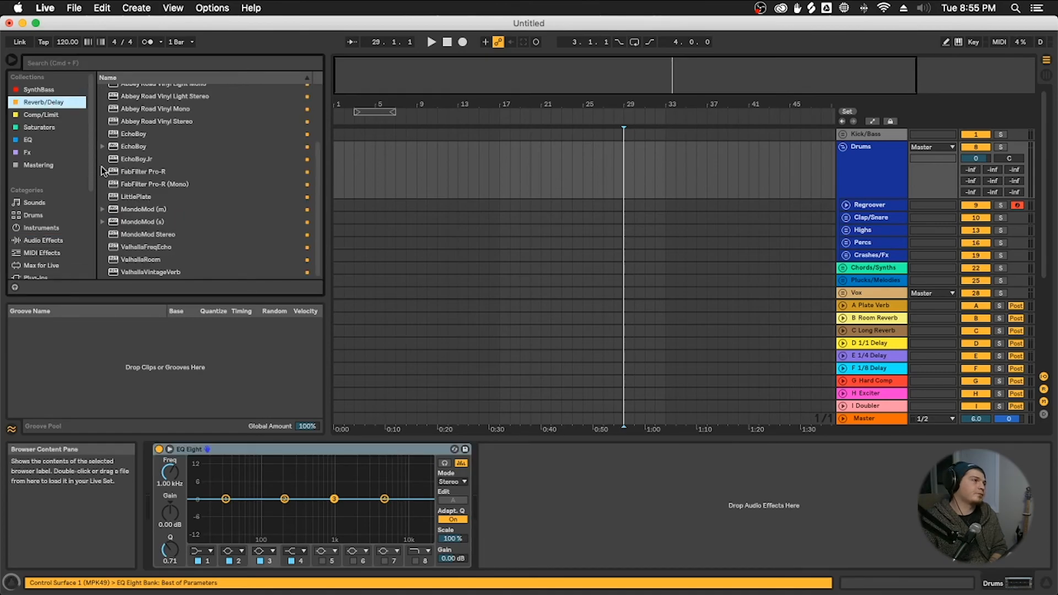
scroll(148, 206, "up", 3)
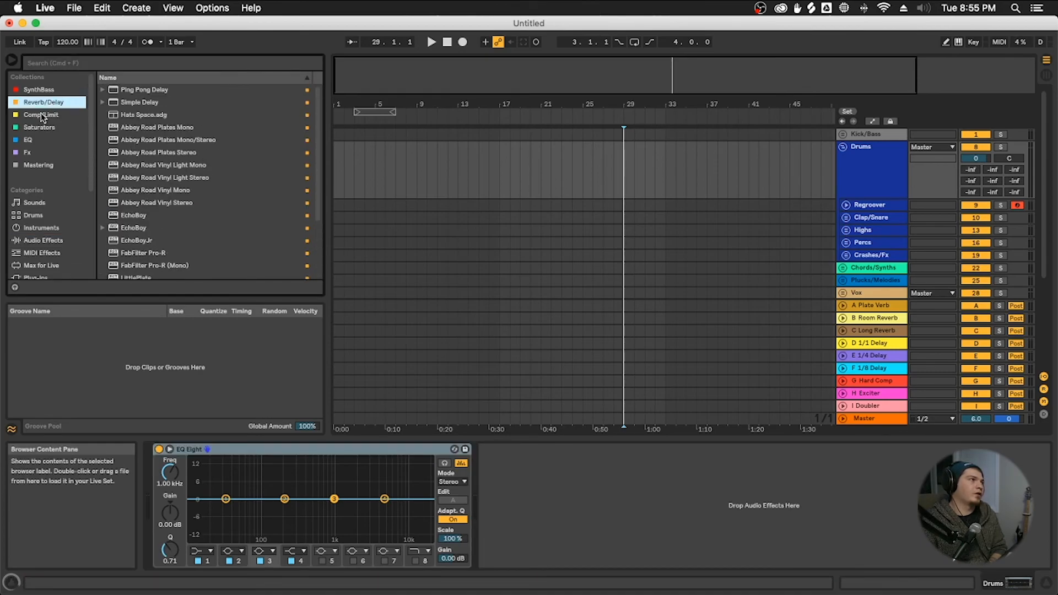
left_click(27, 139)
left_click_drag(145, 140, 744, 502)
left_click(61, 88)
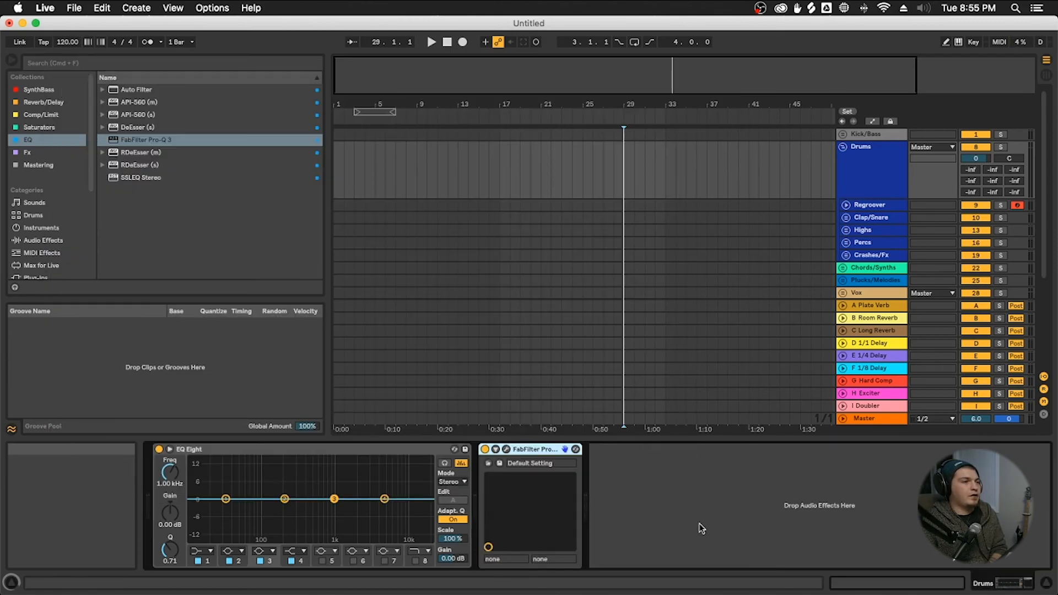
- Delete FabFilter Pro-Q 3 and EQ Eight from the Drums group
key("Delete")
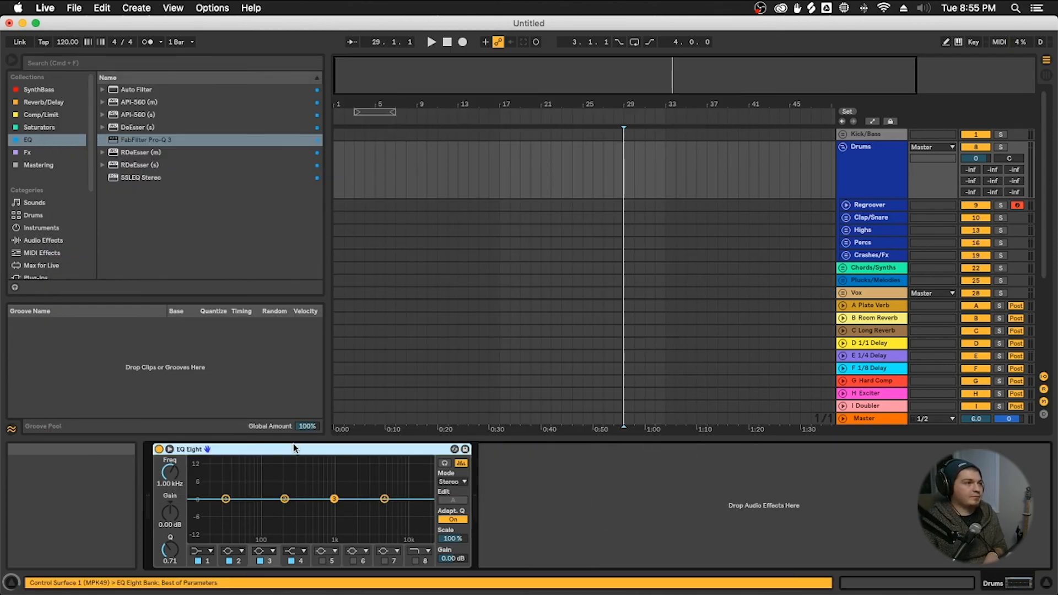
key("Delete")
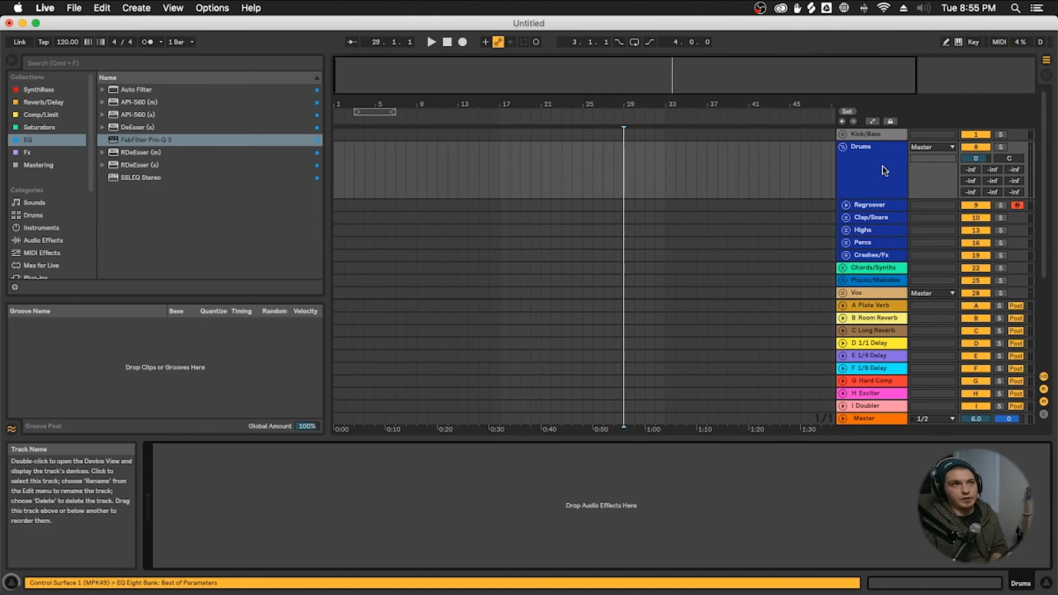
scroll(634, 207, "down", 3)
scroll(634, 208, "up", 3)
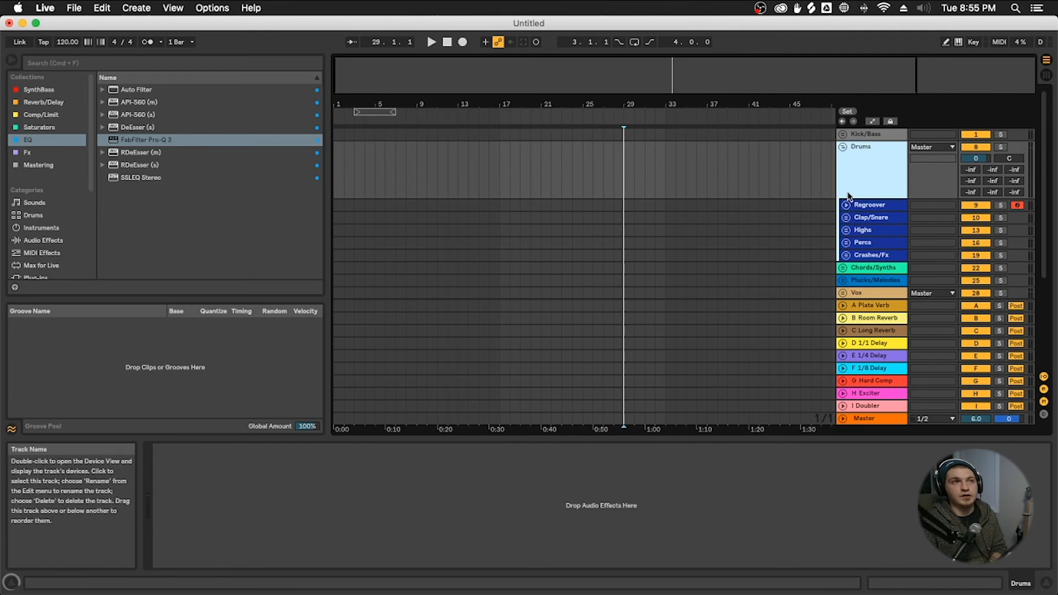
scroll(848, 158, "down", 3)
scroll(849, 157, "up", 3)
left_click(859, 133)
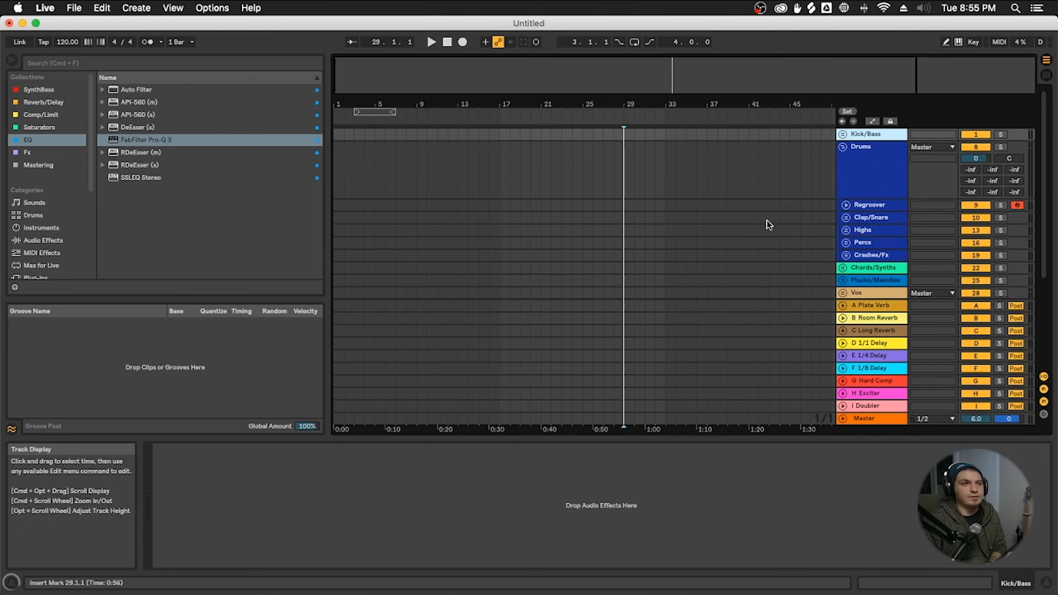
scroll(744, 223, "down", 5)
scroll(744, 223, "up", 5)
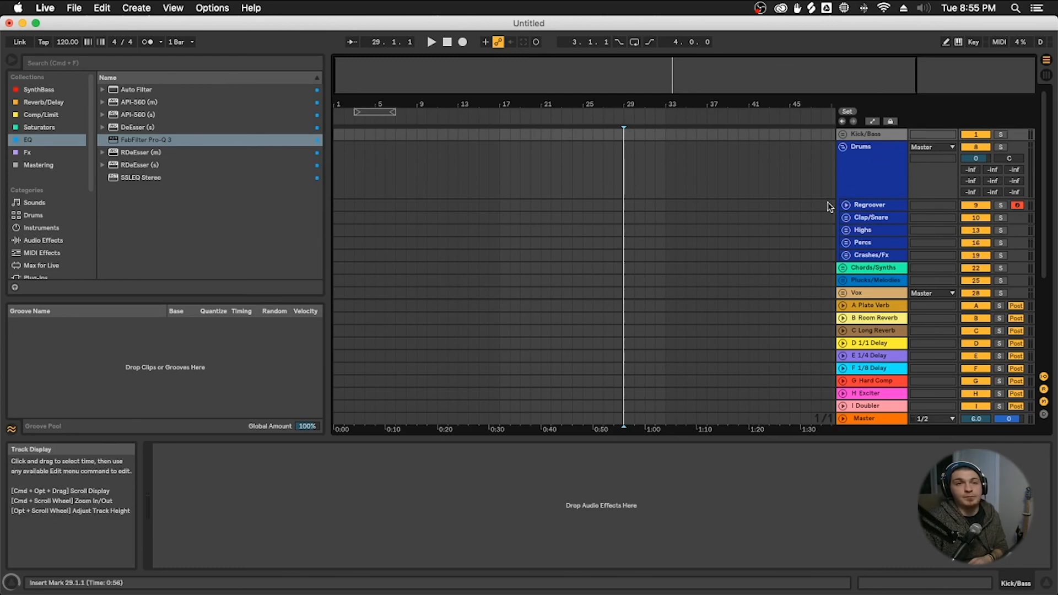
left_click(562, 194)
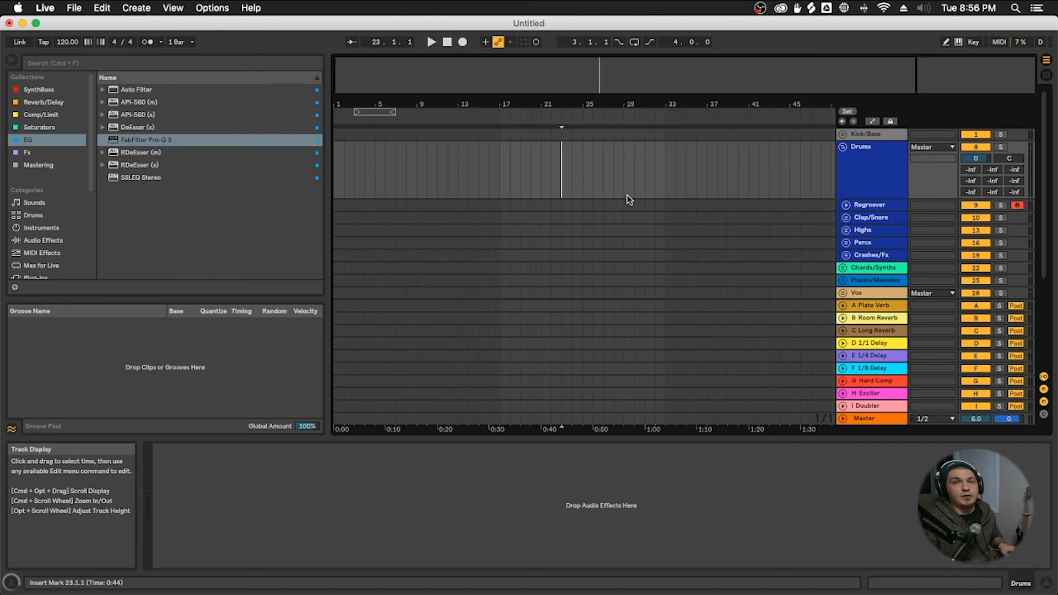
- Switch to Finder and view Lesson 2 in the Ableton Music Production Course document
key("ctrl+Up")
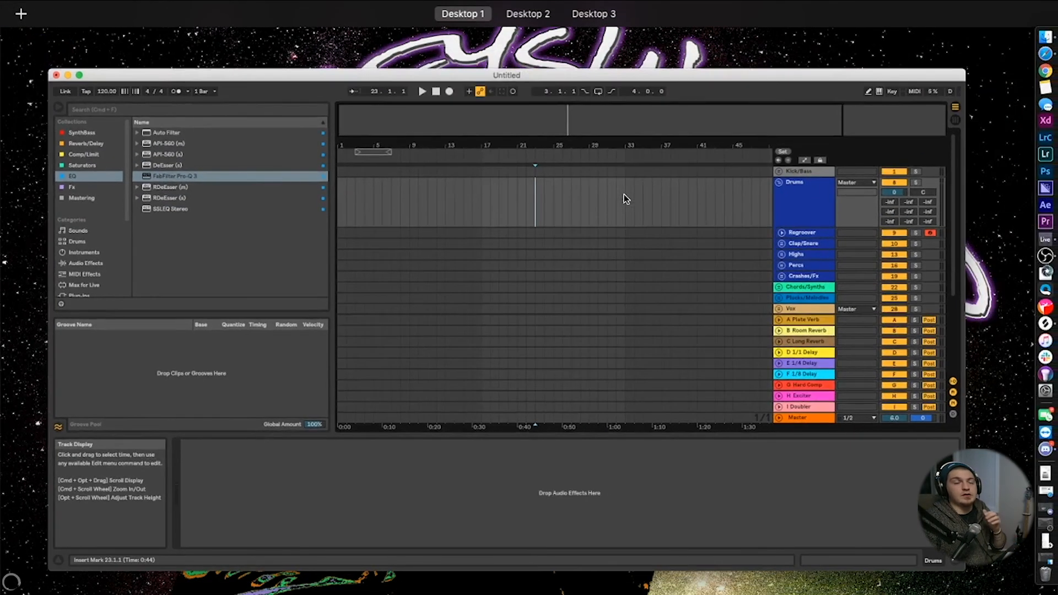
key("ctrl+Up")
mouse_move(1048, 58)
left_click(1046, 37)
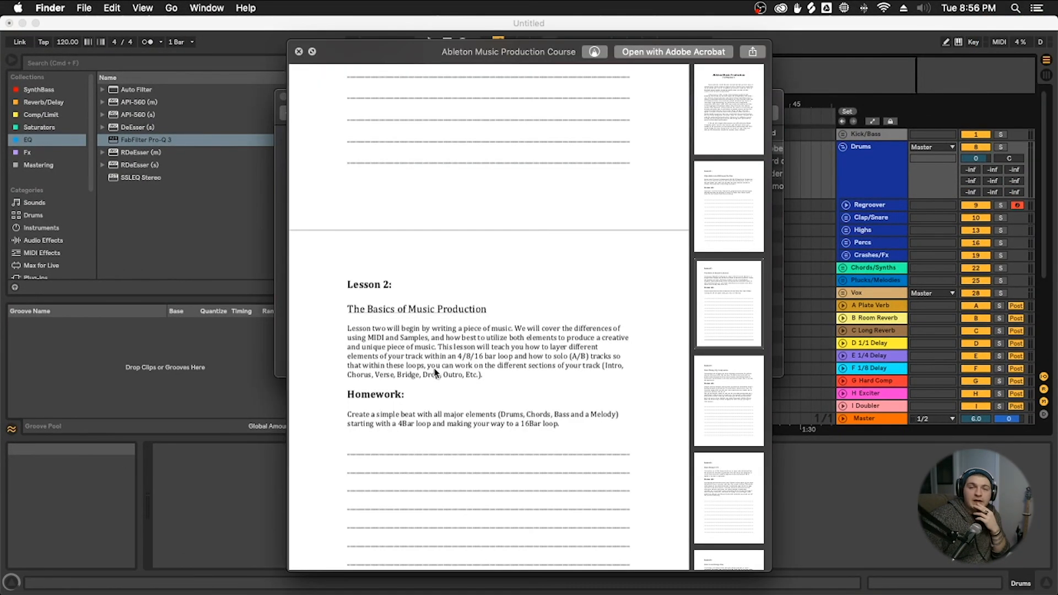